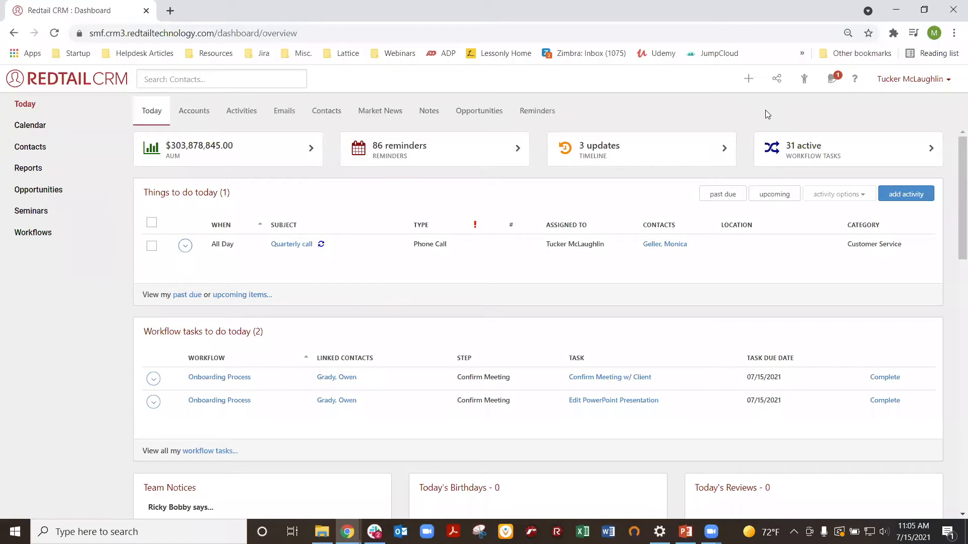
- Open the automation templates in the account management area and start a new automation
left_click(937, 82)
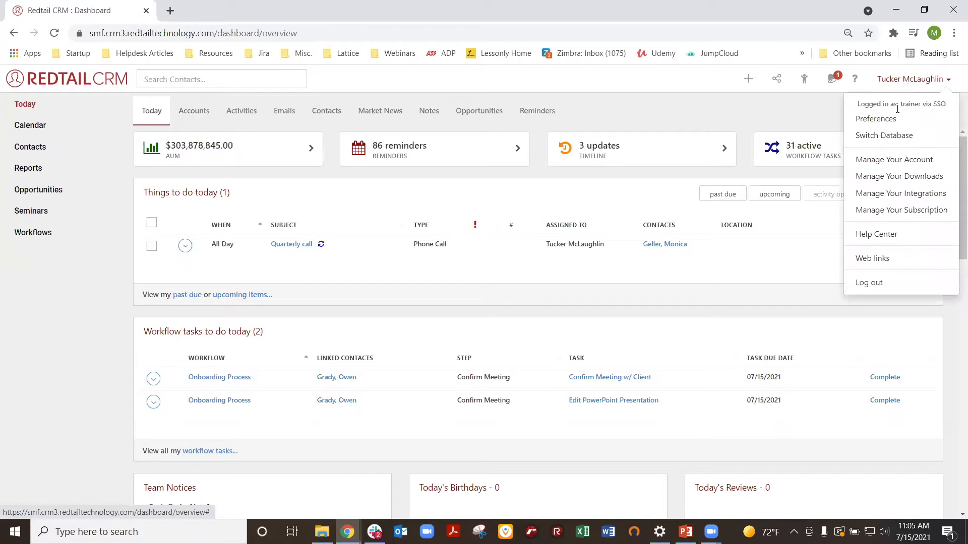
left_click(907, 162)
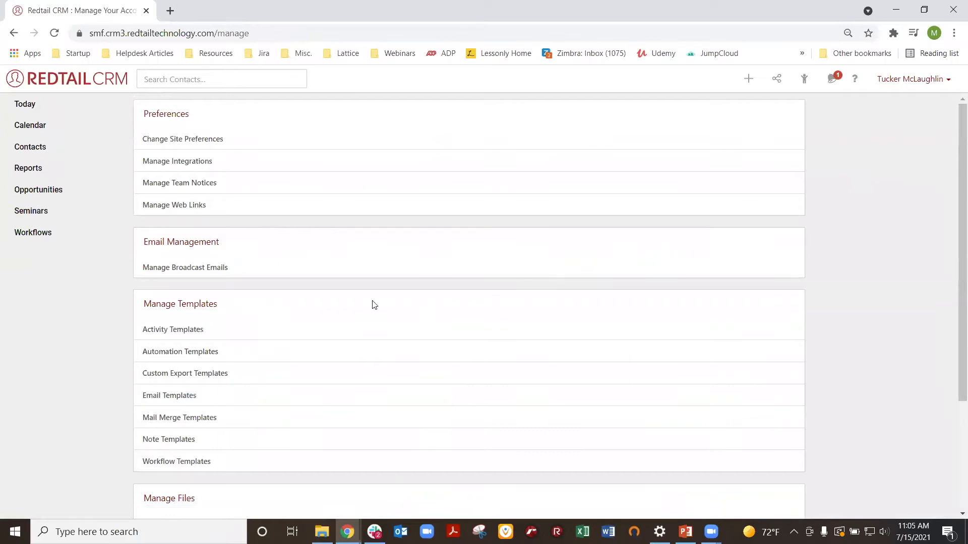
left_click_drag(142, 304, 228, 306)
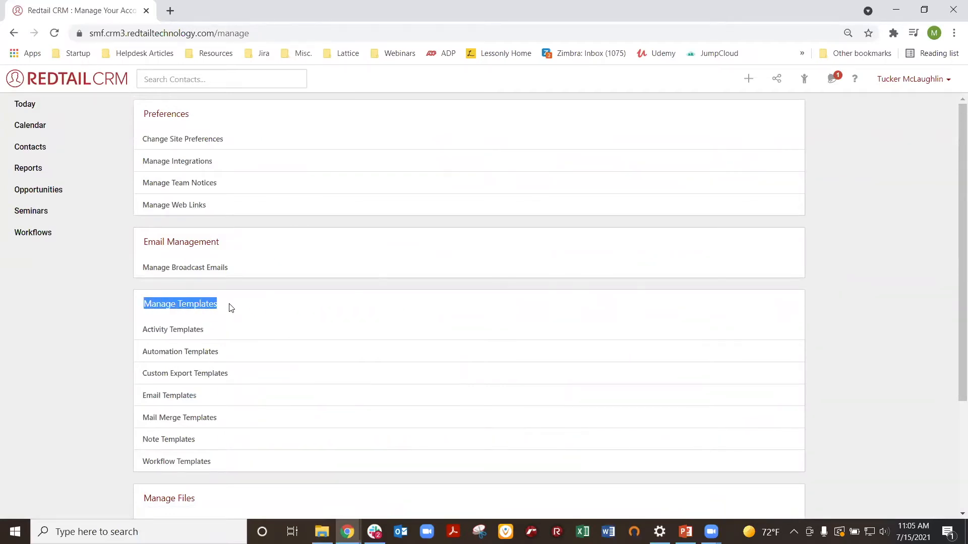
left_click(191, 353)
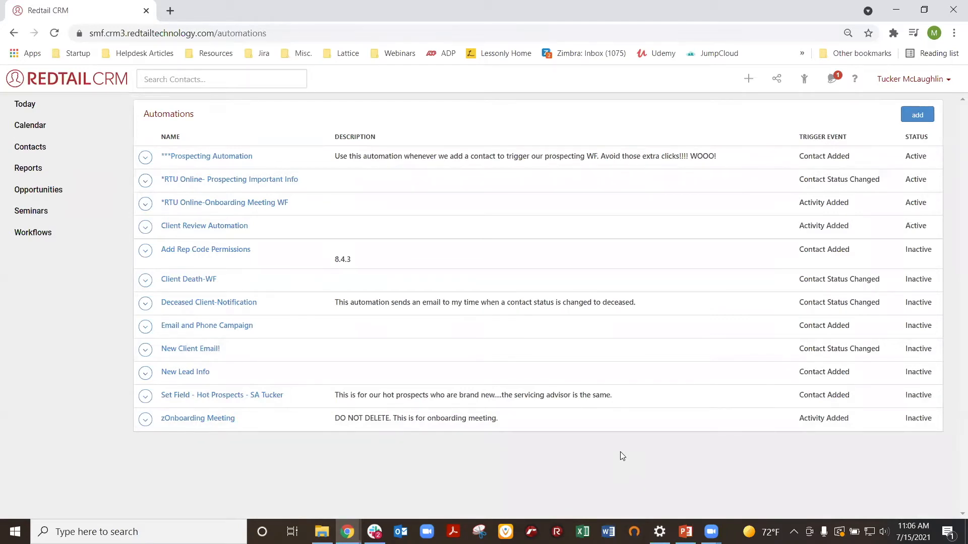
left_click(917, 115)
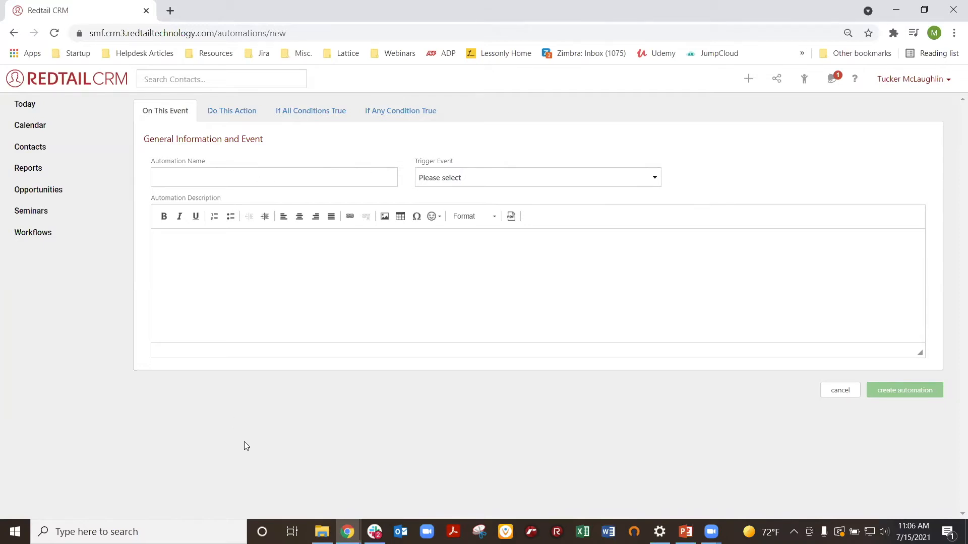
- Name the automation "Set Permissions for Servicing Advisor" followed by the advisor's first name
left_click(228, 175)
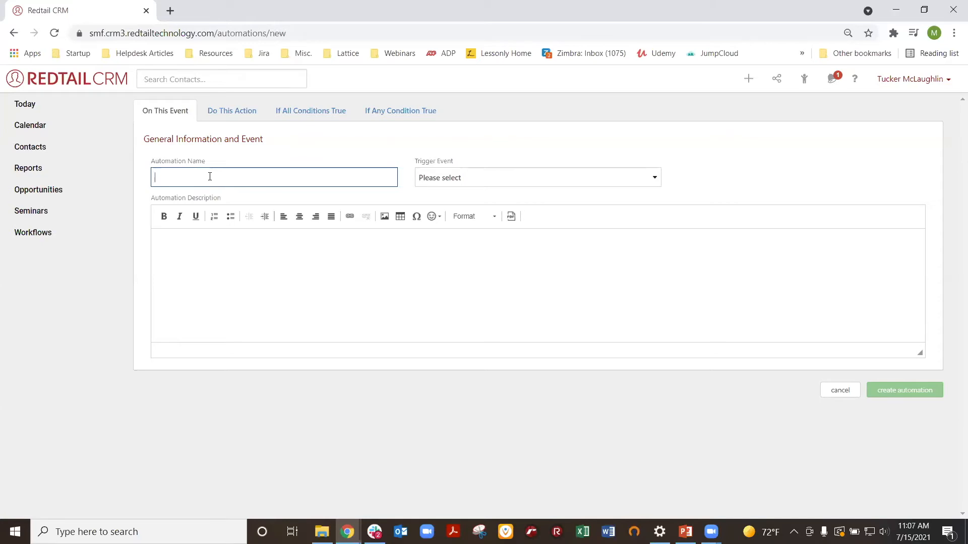
type("Set Permissions for Servicing Advisor Tucker")
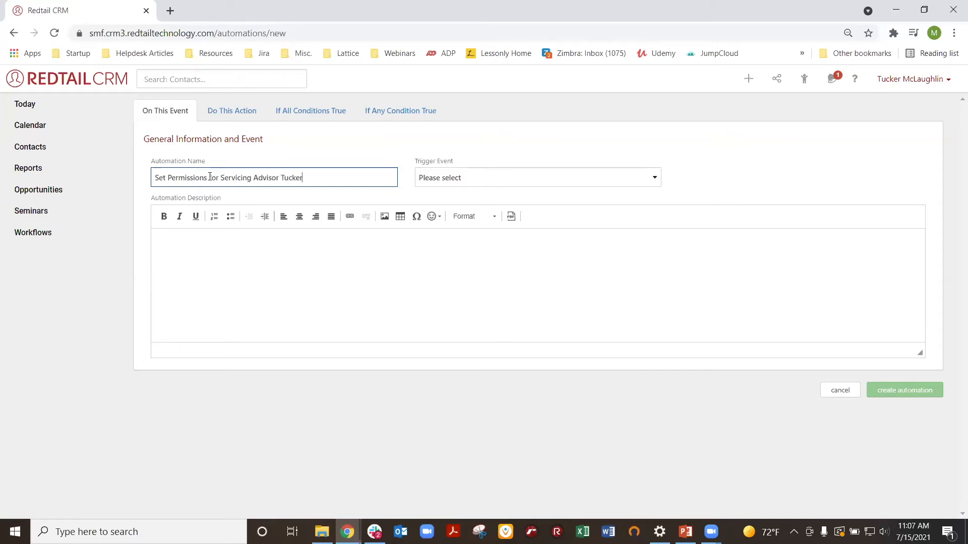
left_click(341, 147)
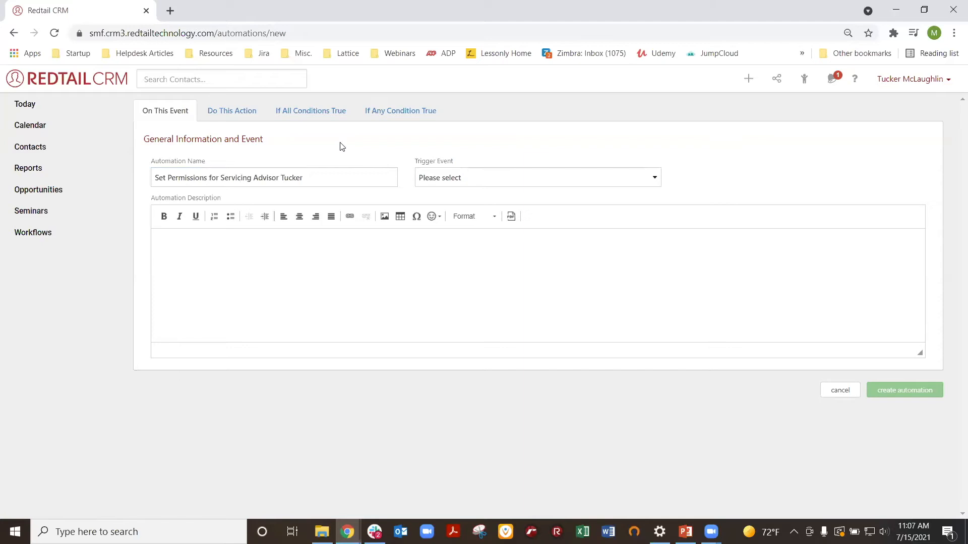
left_click_drag(303, 177, 277, 178)
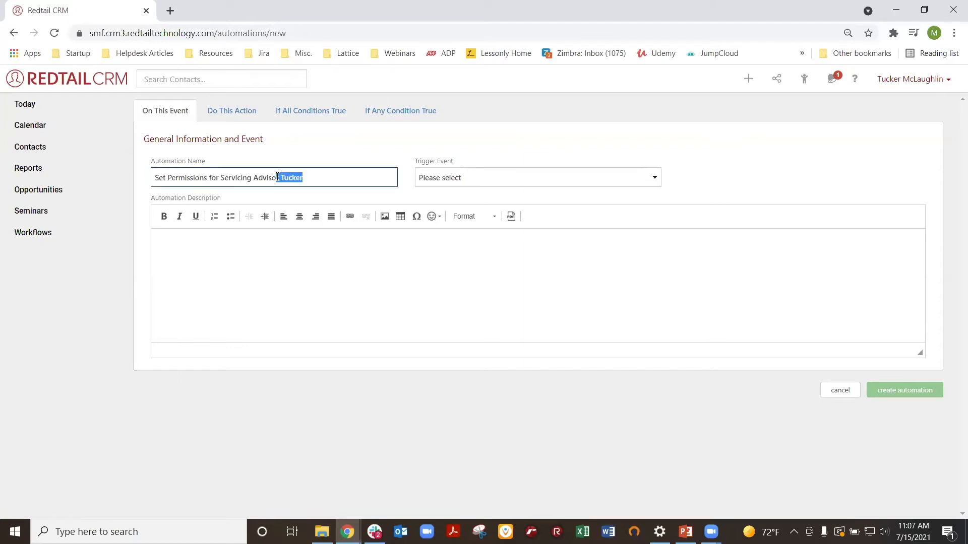
left_click(320, 177)
- Set the automation's trigger event to Contact Added
left_click(636, 179)
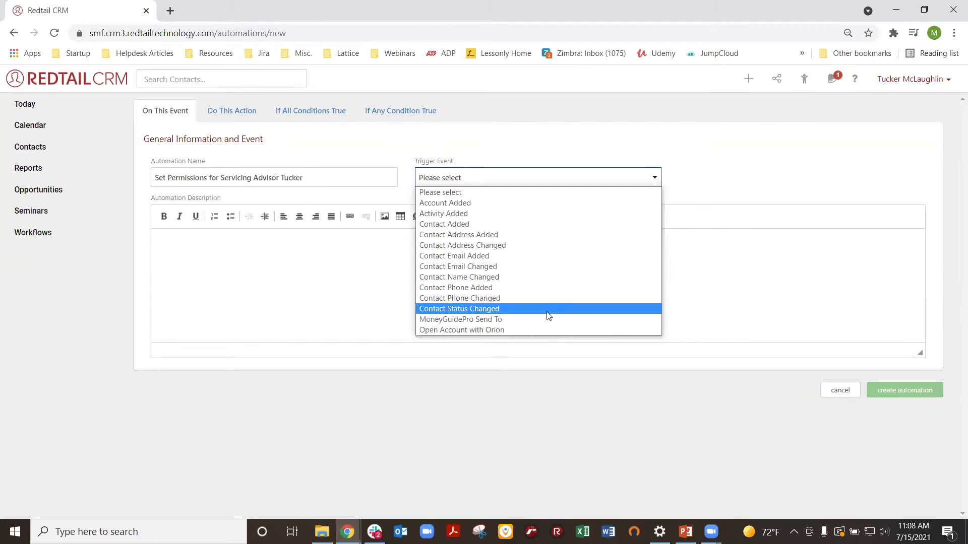
left_click(466, 228)
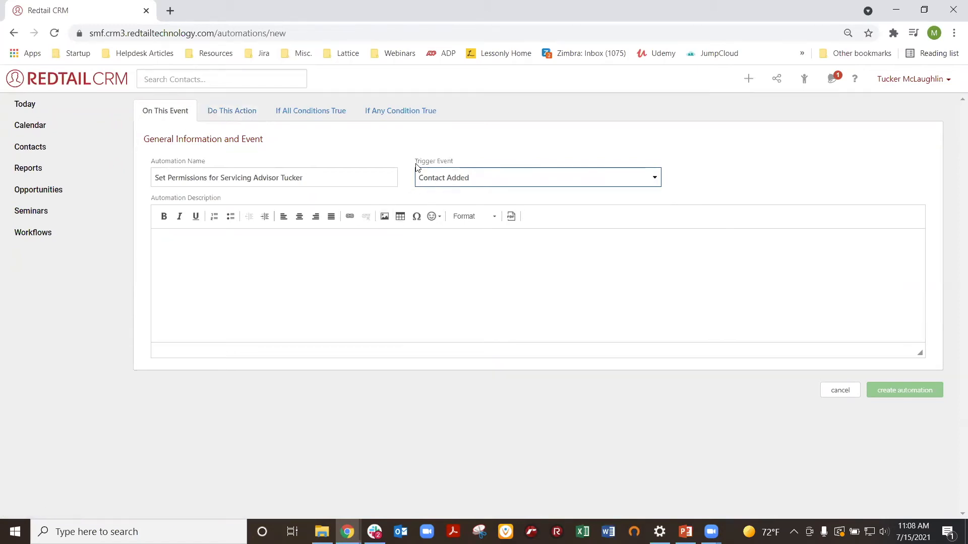
left_click_drag(417, 167, 464, 164)
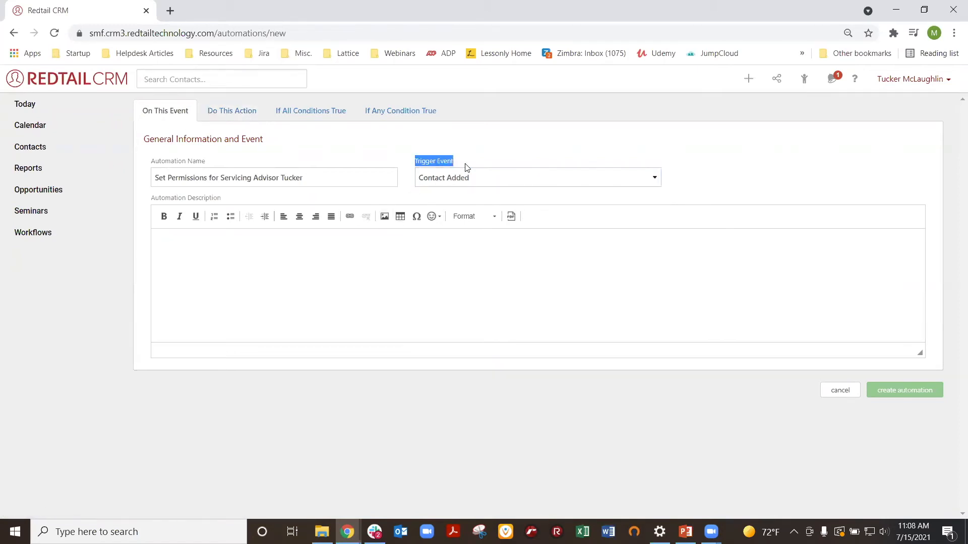
- Define the automation action as Set Permissions for a Team, choosing the servicing advisor's own team as the item value
left_click(235, 112)
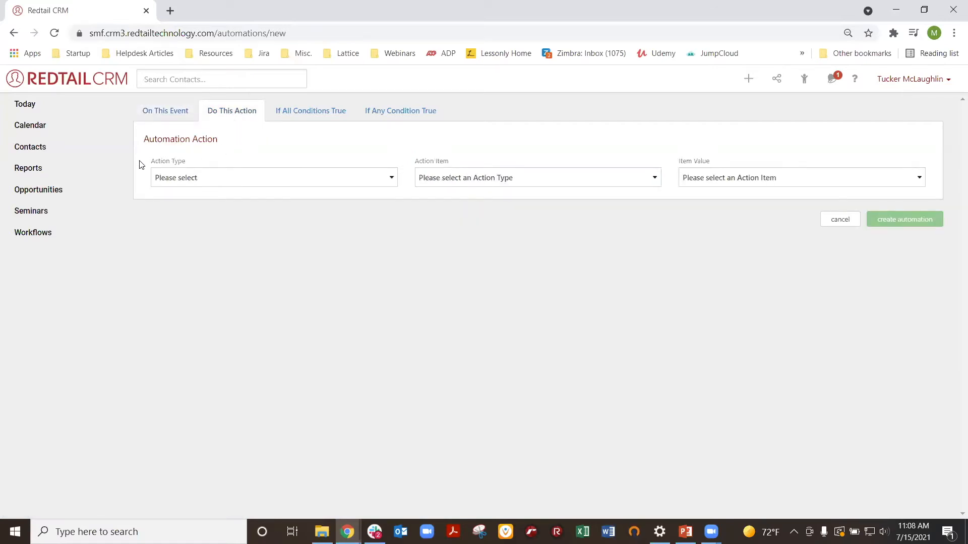
left_click(368, 180)
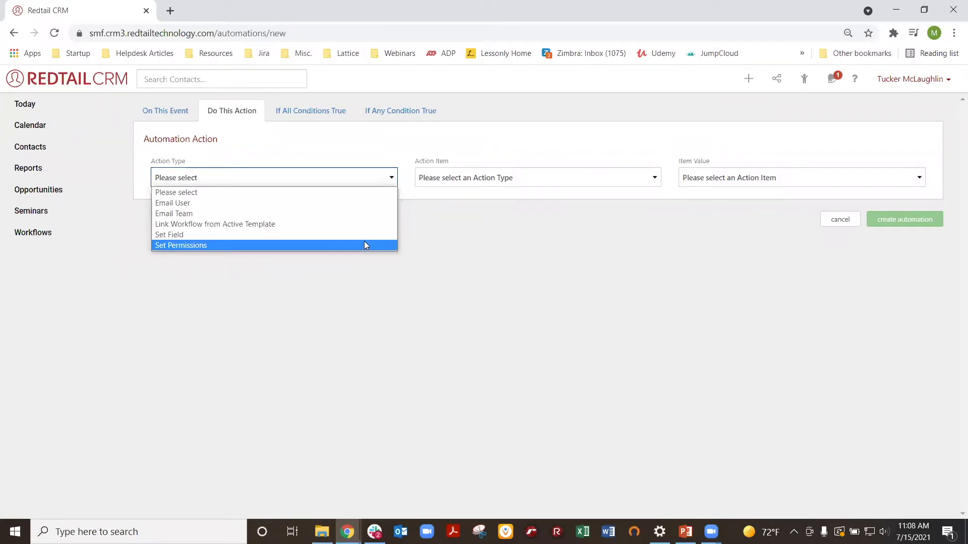
left_click(190, 246)
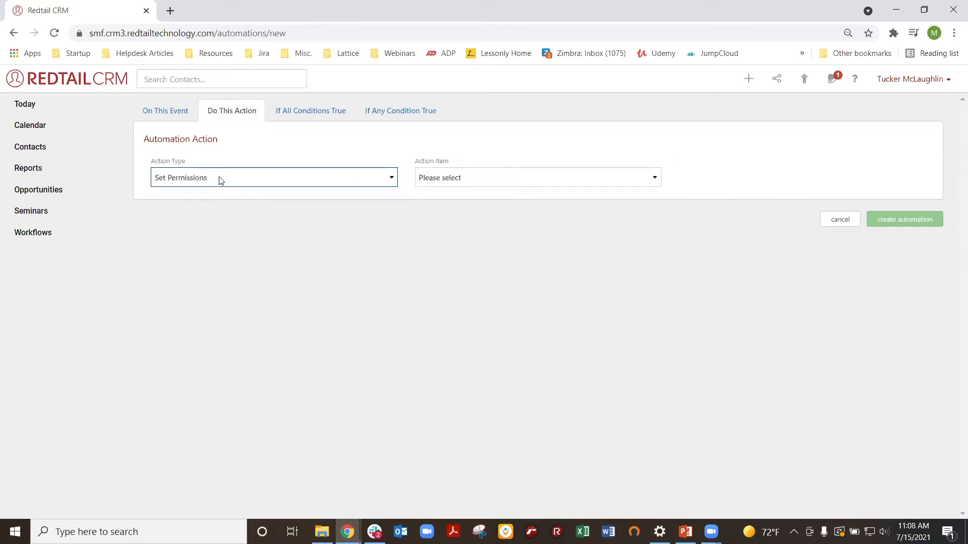
left_click(470, 181)
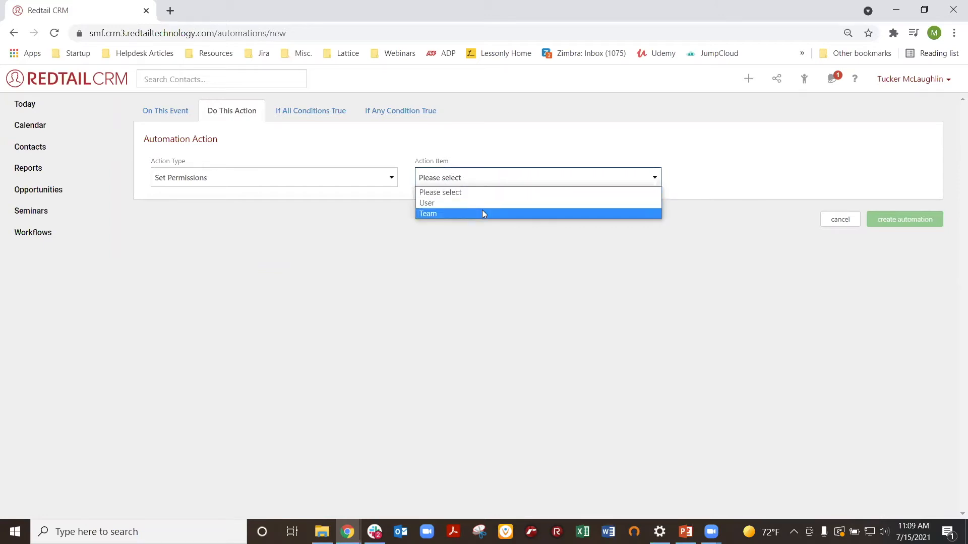
left_click(451, 214)
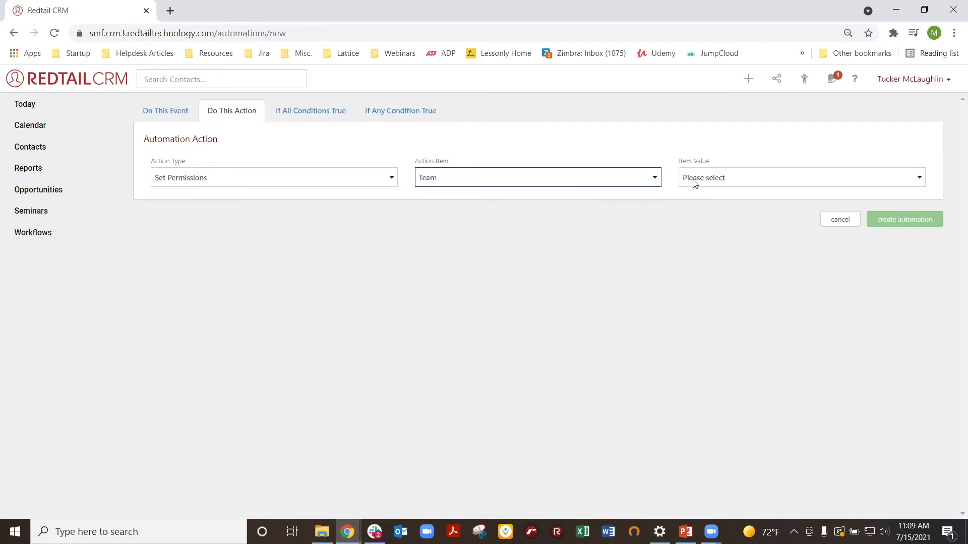
left_click(718, 180)
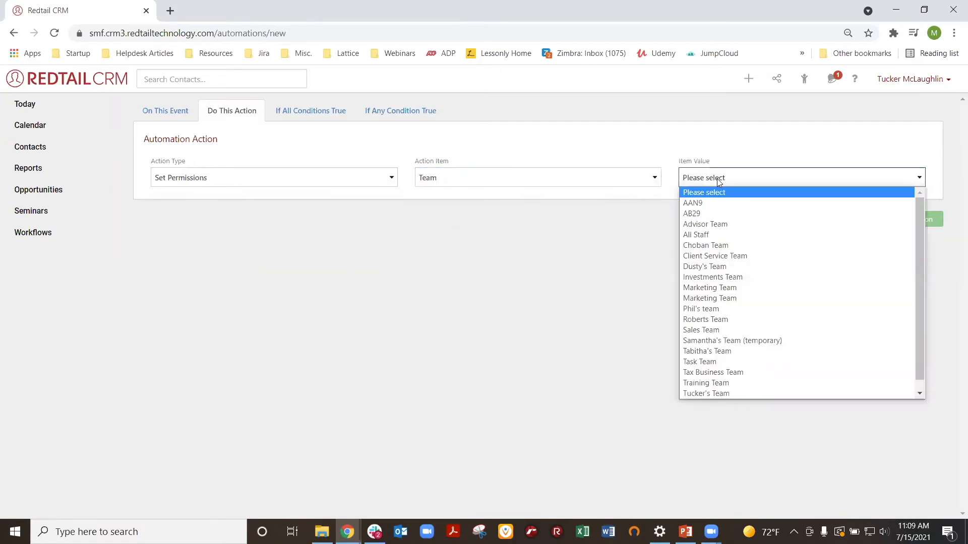
scroll(806, 323, "down", 1)
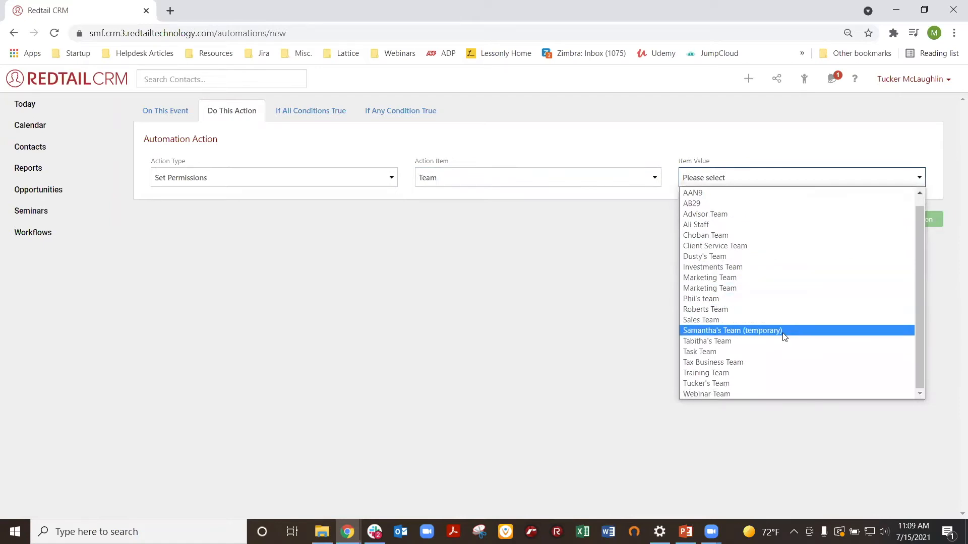
left_click(716, 384)
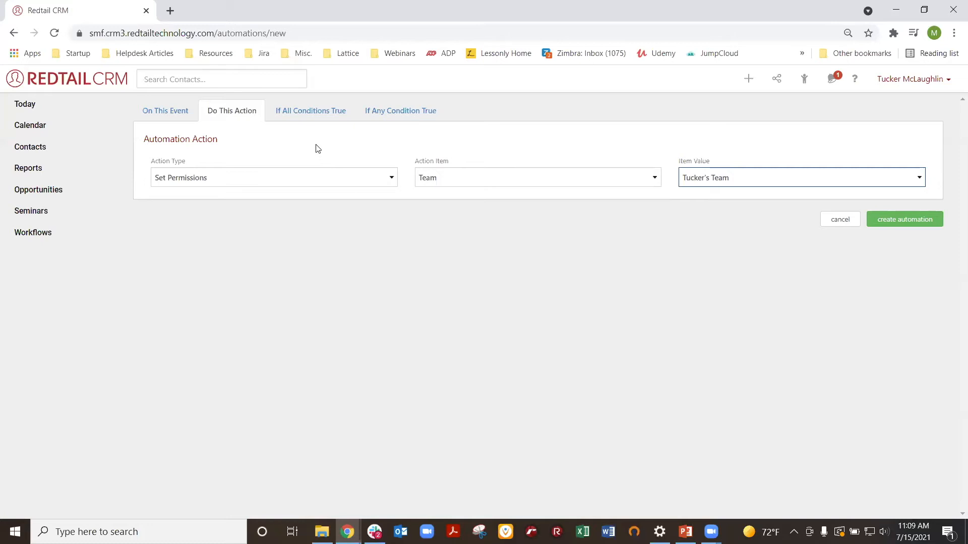
- Review the automation's all-conditions and any-condition sections and its trigger event, ending on the all-conditions section
left_click(320, 118)
left_click(394, 116)
left_click(319, 113)
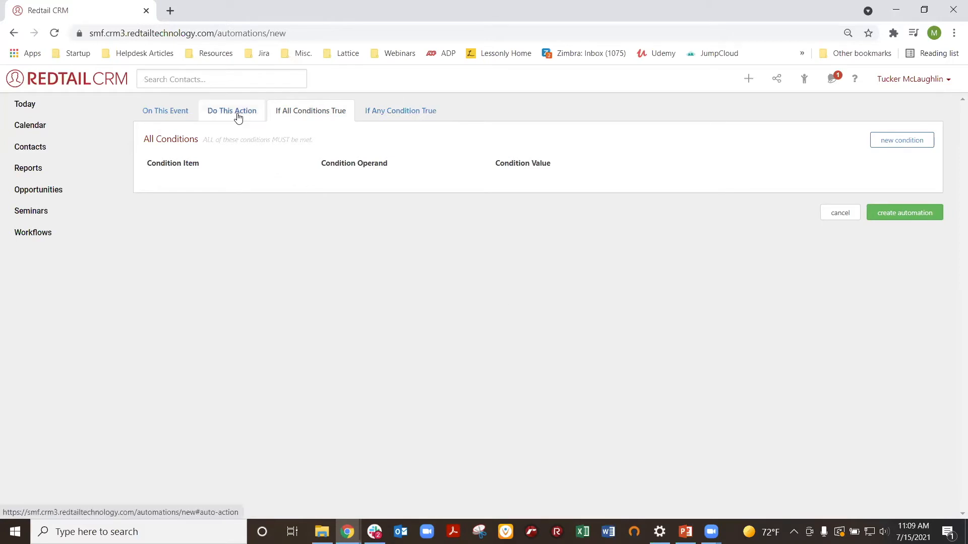
left_click(168, 115)
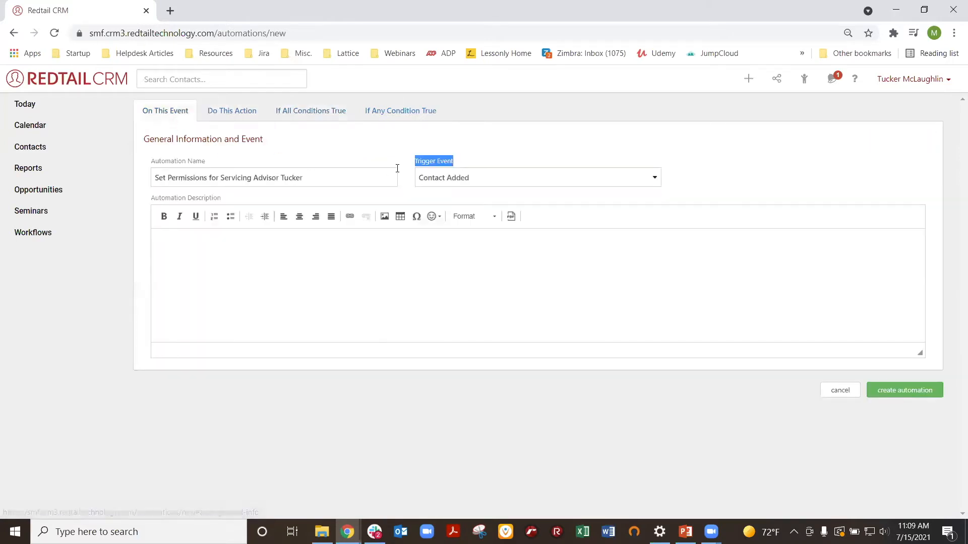
left_click(456, 157)
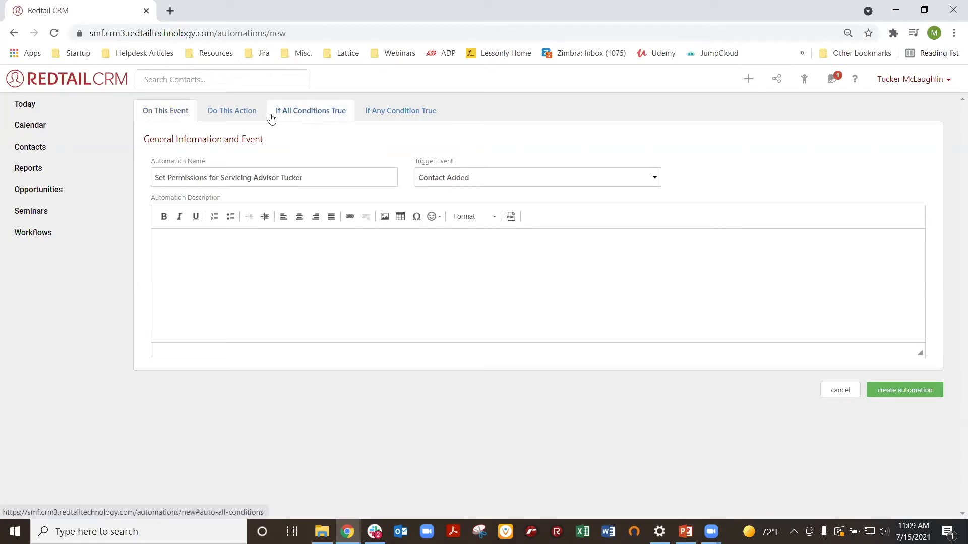
left_click(300, 116)
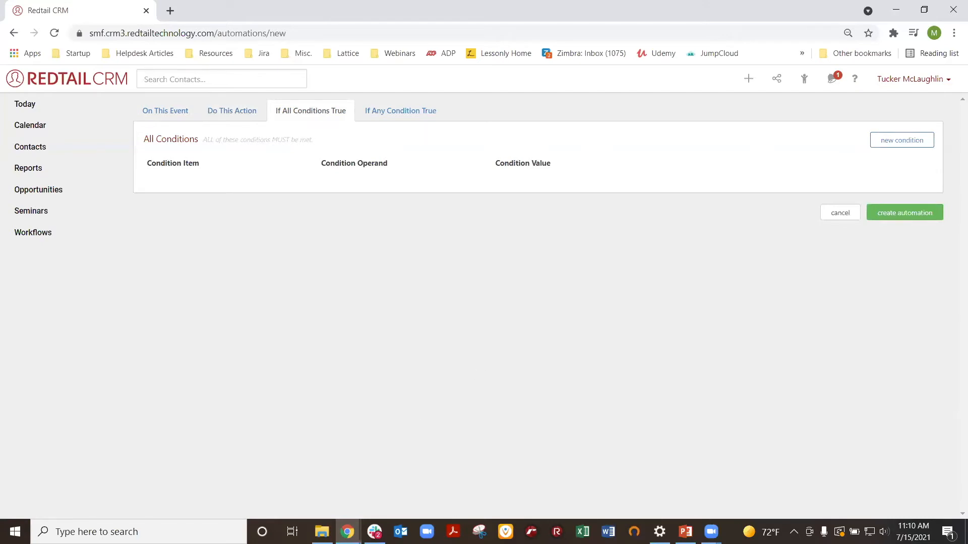
- Switch to the PowerPoint slide show and read the slide comparing If All and If Any conditions
left_click(686, 532)
left_click(394, 305)
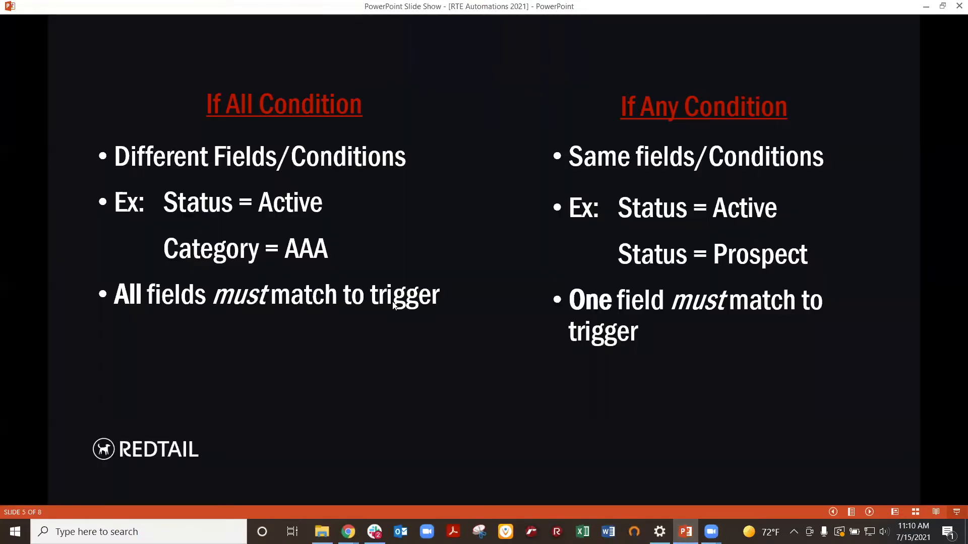
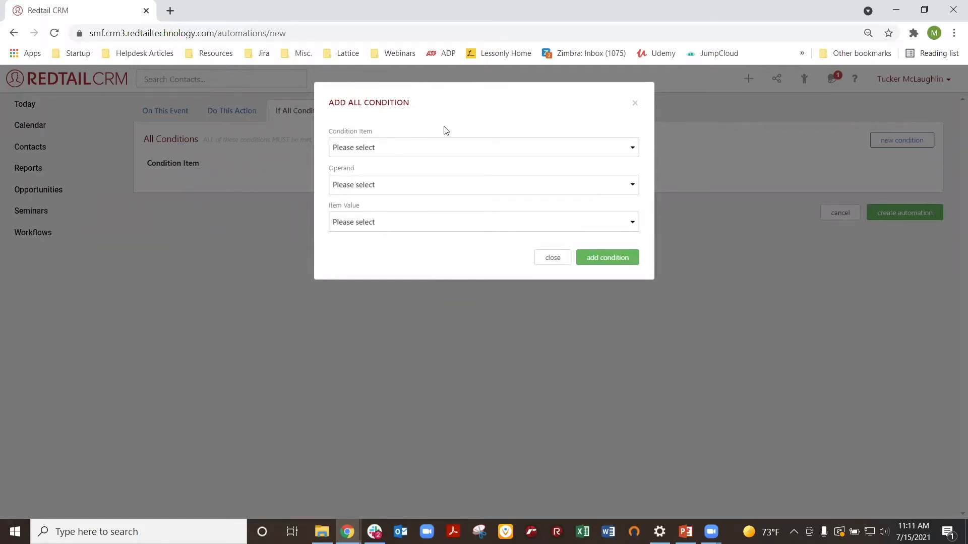
- Add an all-condition requiring Contact Servicing Advisor to be Equal To the advisor the automation is named for
left_click_drag(338, 105, 410, 108)
left_click(410, 132)
left_click(389, 152)
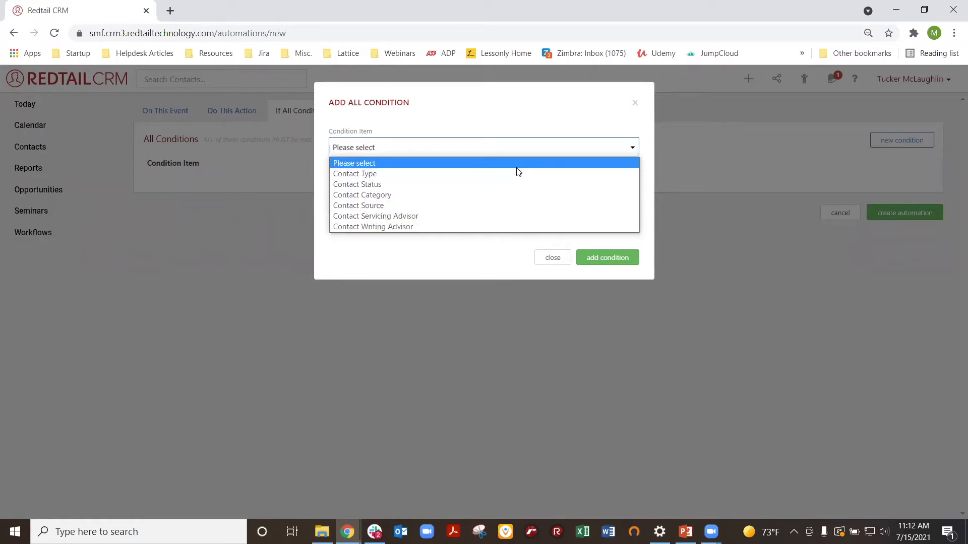
left_click(428, 217)
left_click(392, 186)
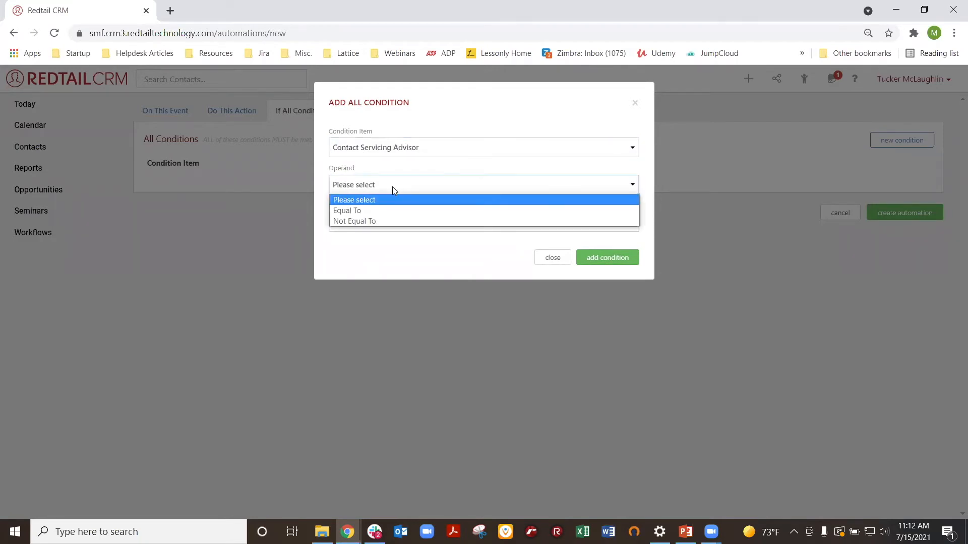
left_click(362, 215)
left_click(405, 222)
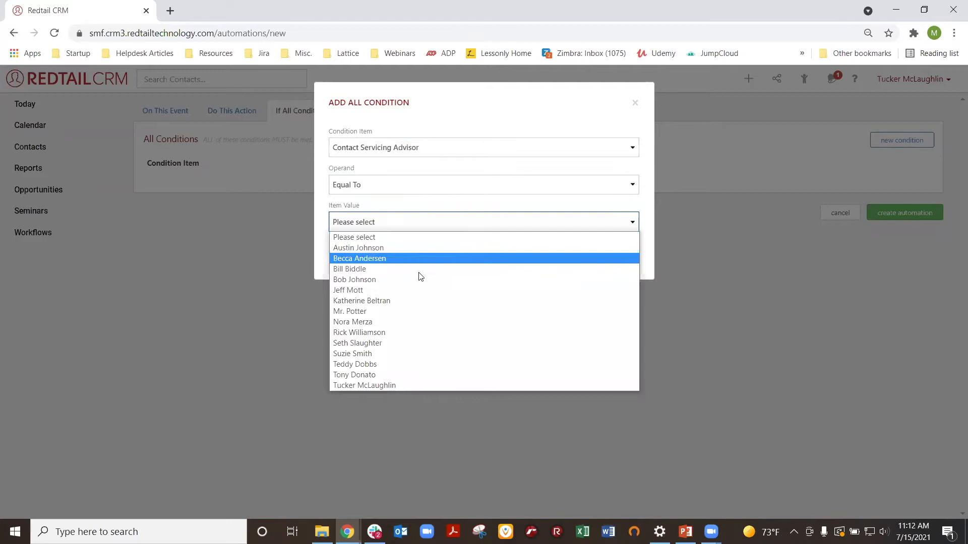
left_click(386, 383)
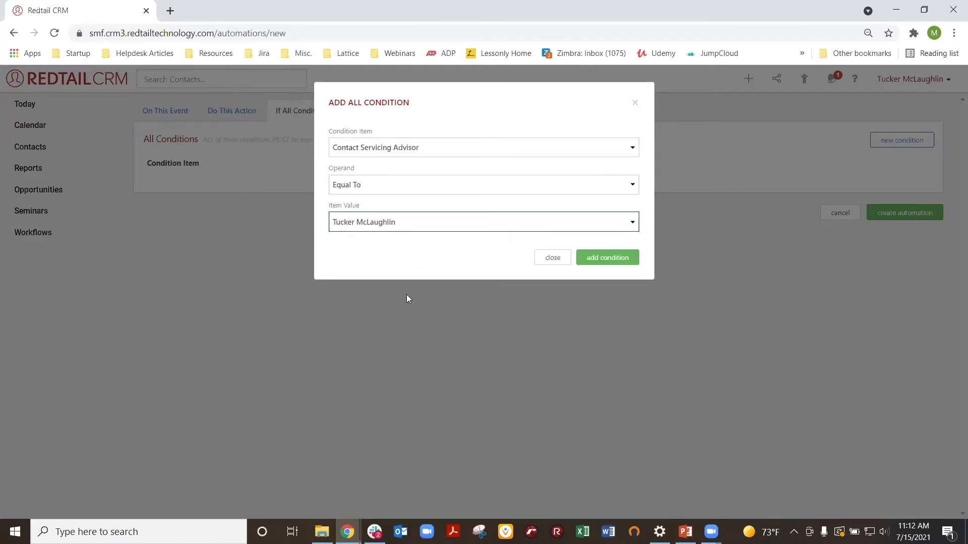
left_click(404, 227)
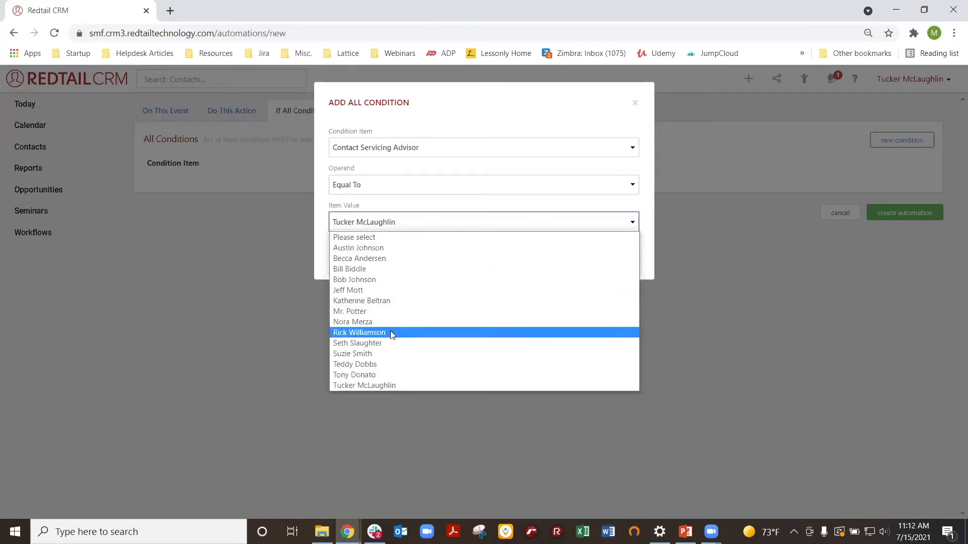
left_click(376, 385)
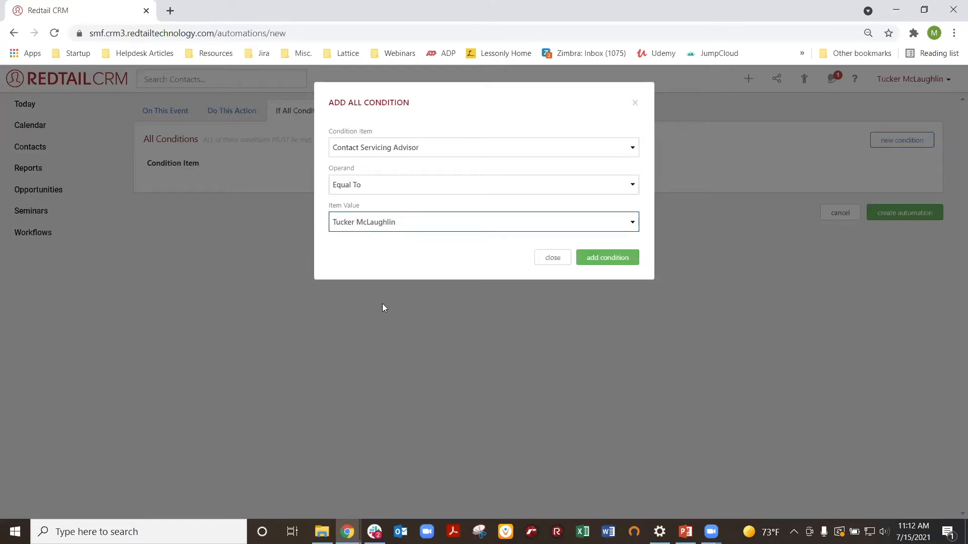
left_click(608, 259)
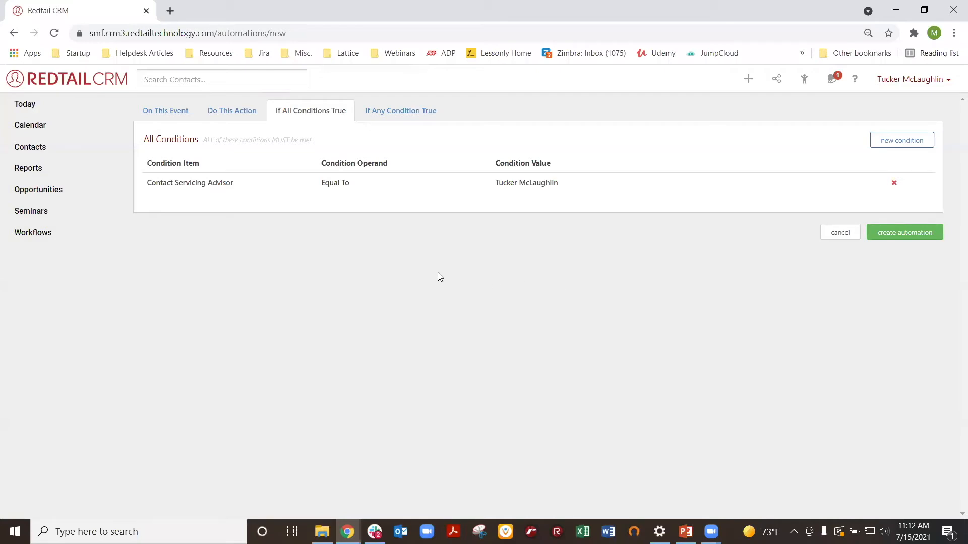
- Review the automation's trigger event, its action and its all-conditions section
left_click(159, 114)
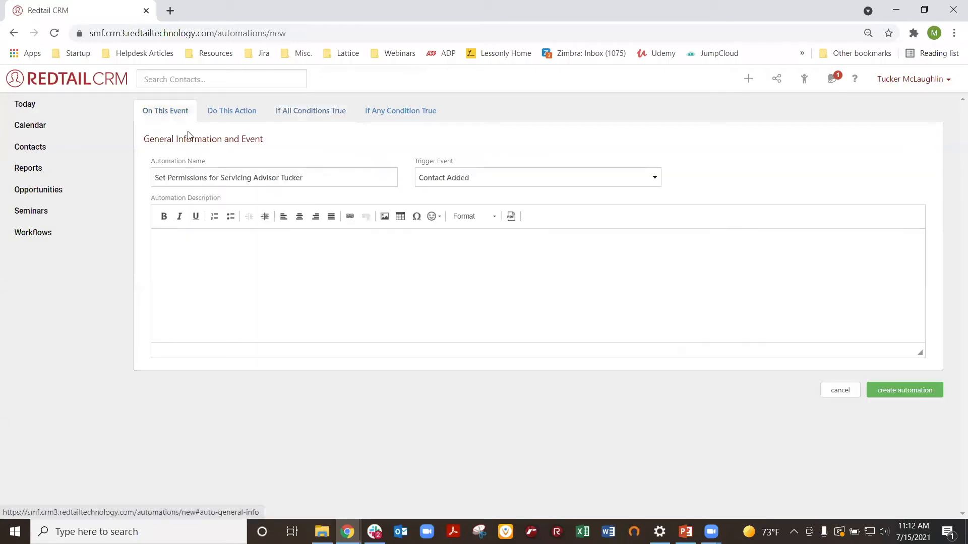
left_click(248, 114)
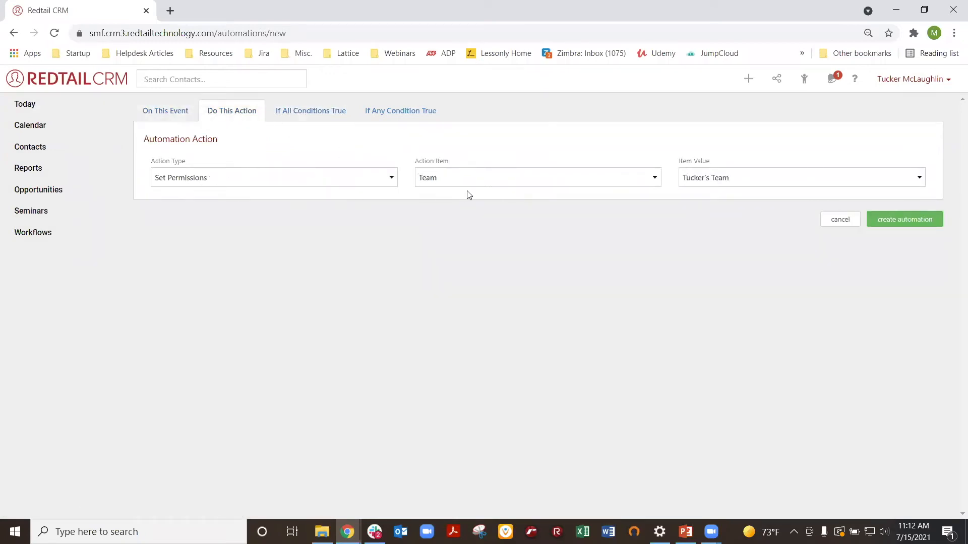
left_click(304, 116)
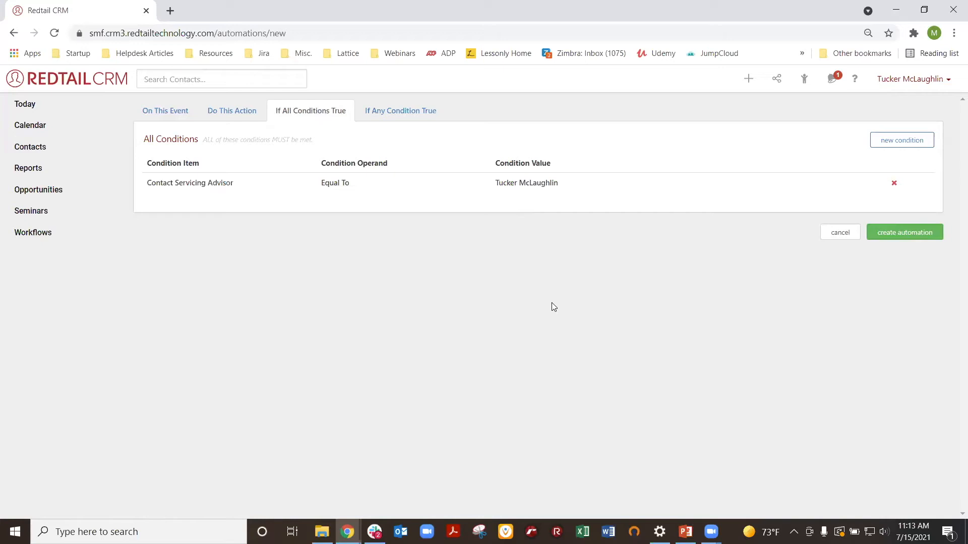
- Add an any-condition requiring Contact Status to be Equal To Active Client
left_click(407, 116)
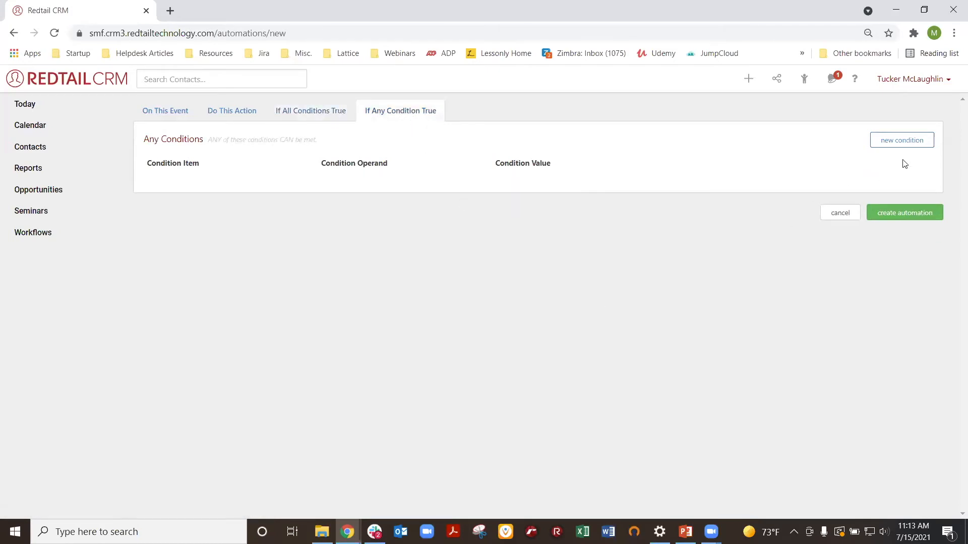
left_click(899, 146)
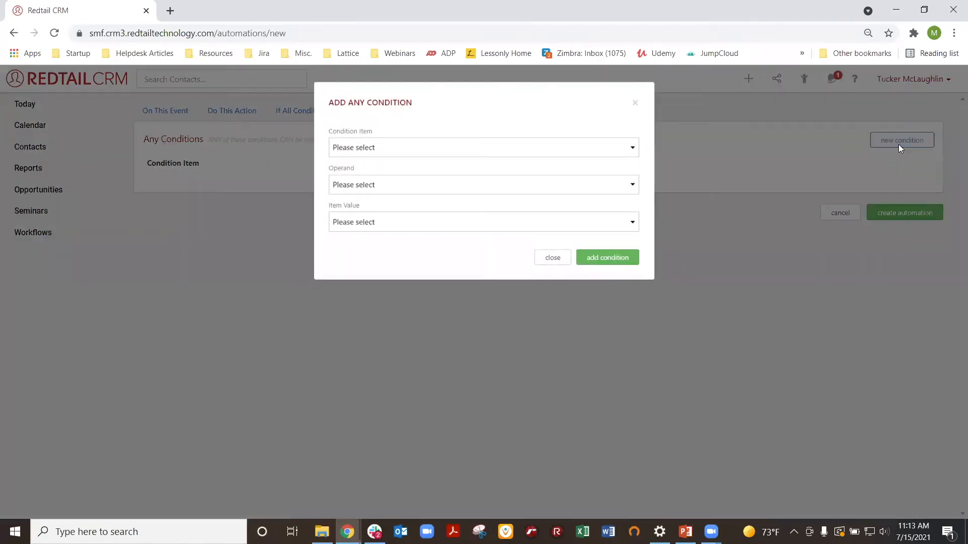
left_click(434, 150)
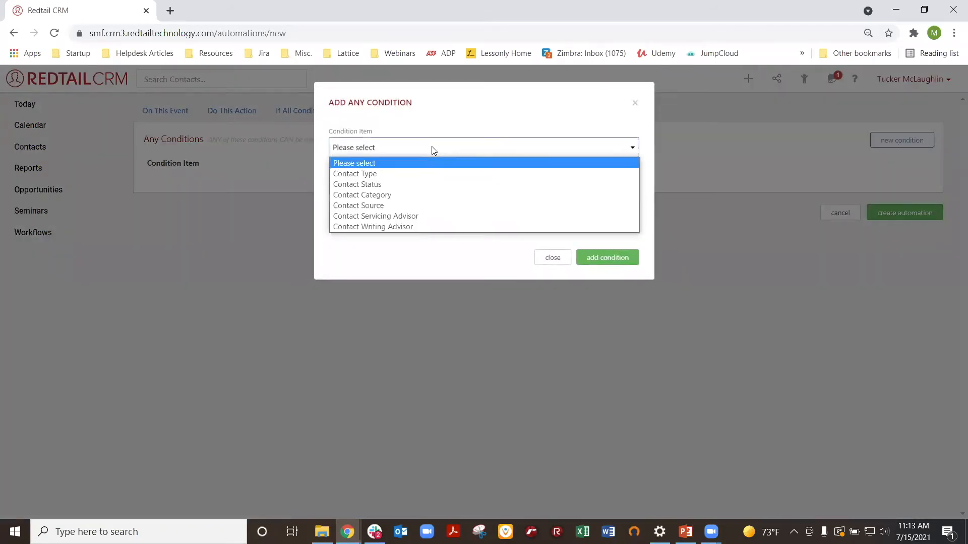
left_click(403, 184)
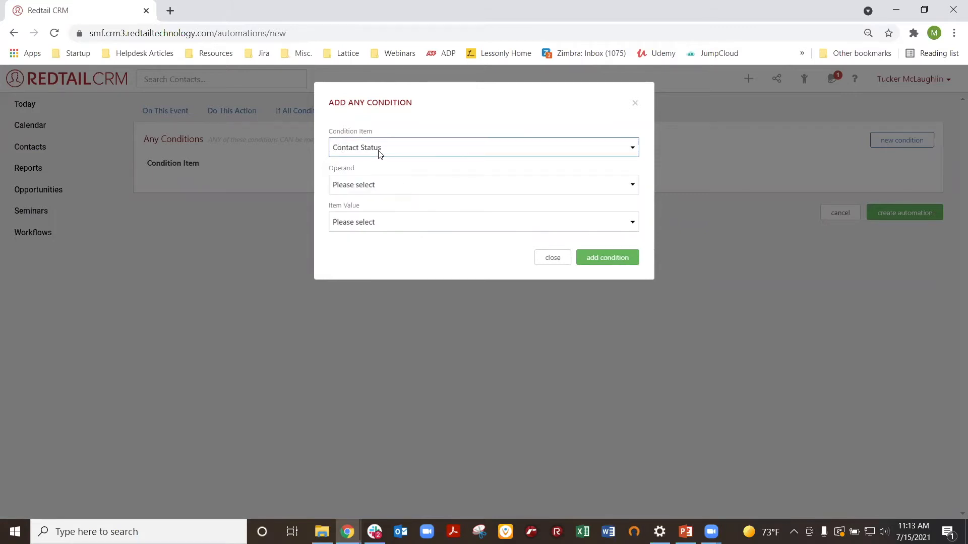
left_click(366, 189)
left_click(366, 211)
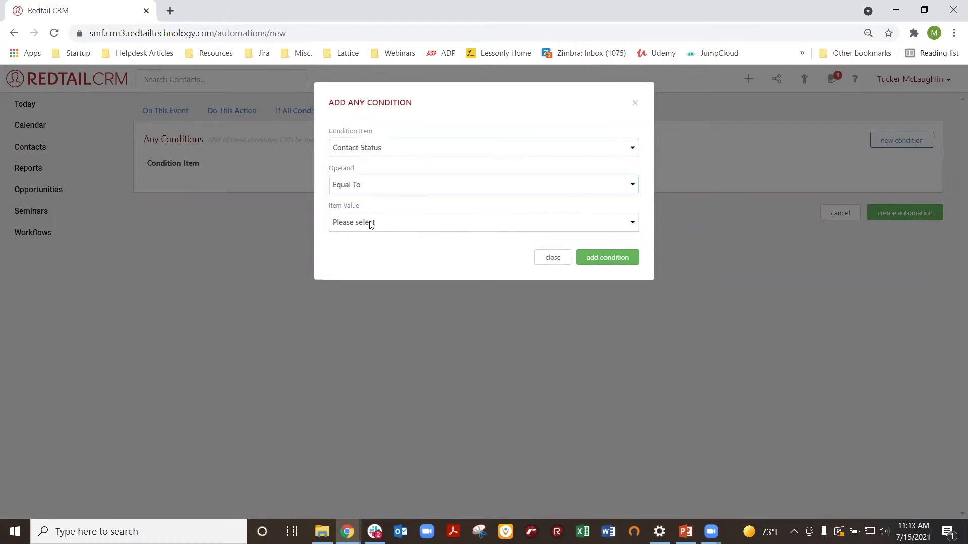
left_click(369, 221)
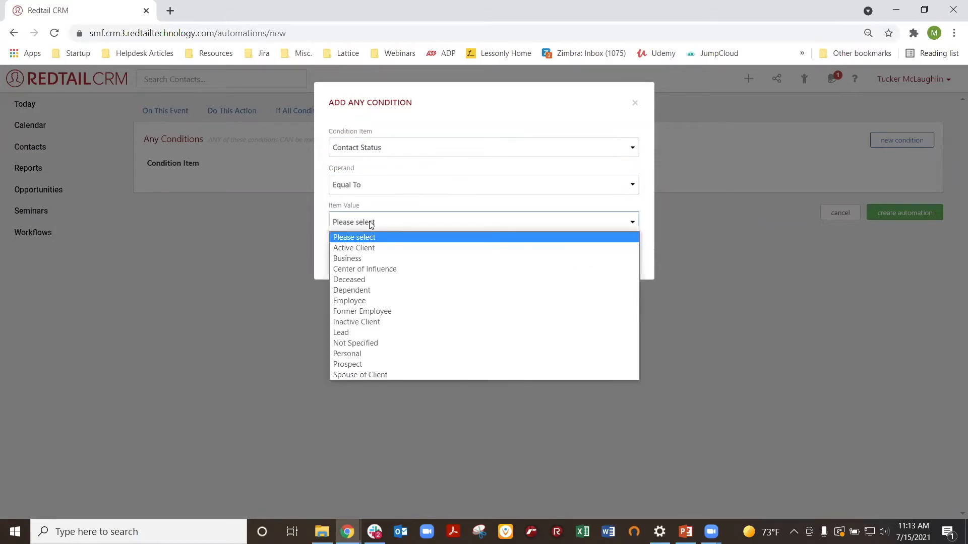
left_click(371, 248)
left_click(626, 260)
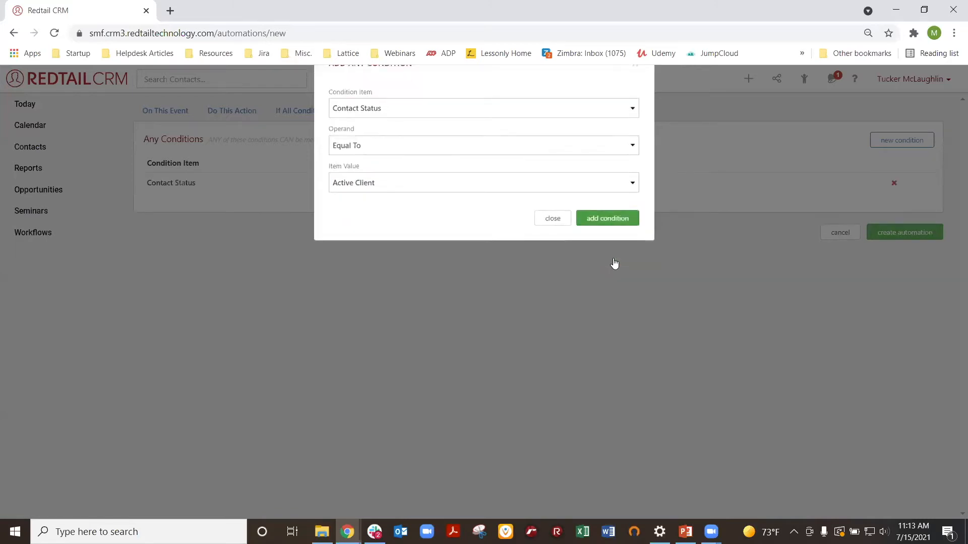
- Add a second any-condition requiring Contact Status to be Equal To Prospect
left_click(903, 140)
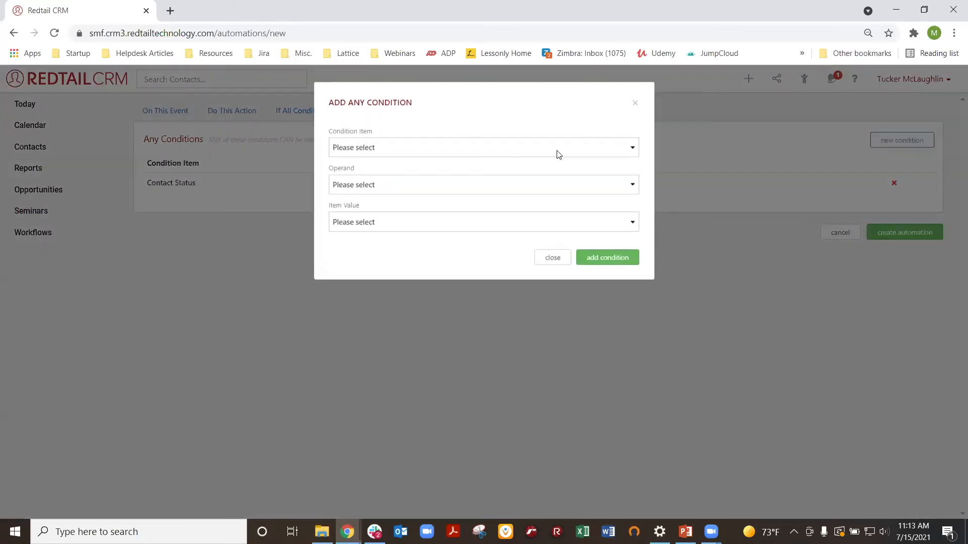
left_click(416, 154)
left_click(398, 180)
left_click(389, 189)
left_click(378, 210)
left_click(374, 221)
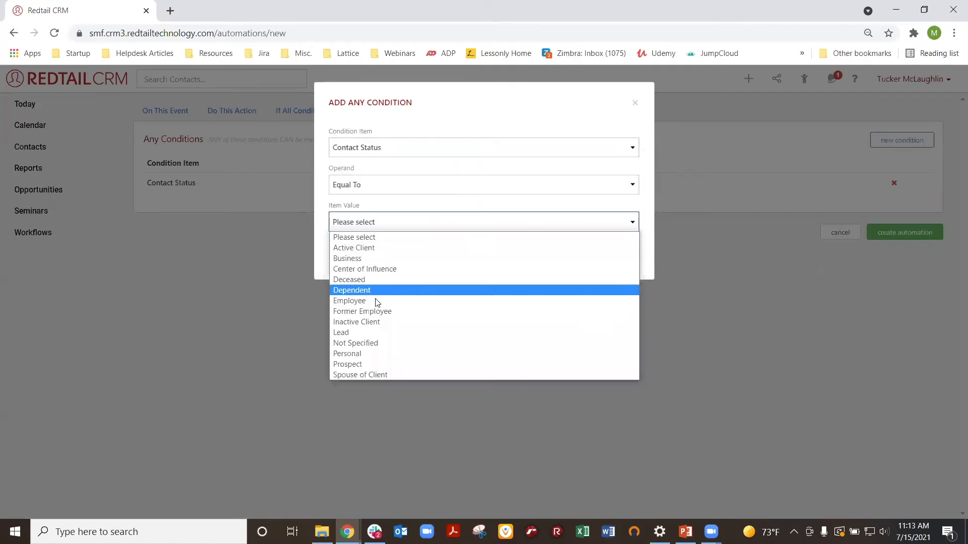
left_click(370, 363)
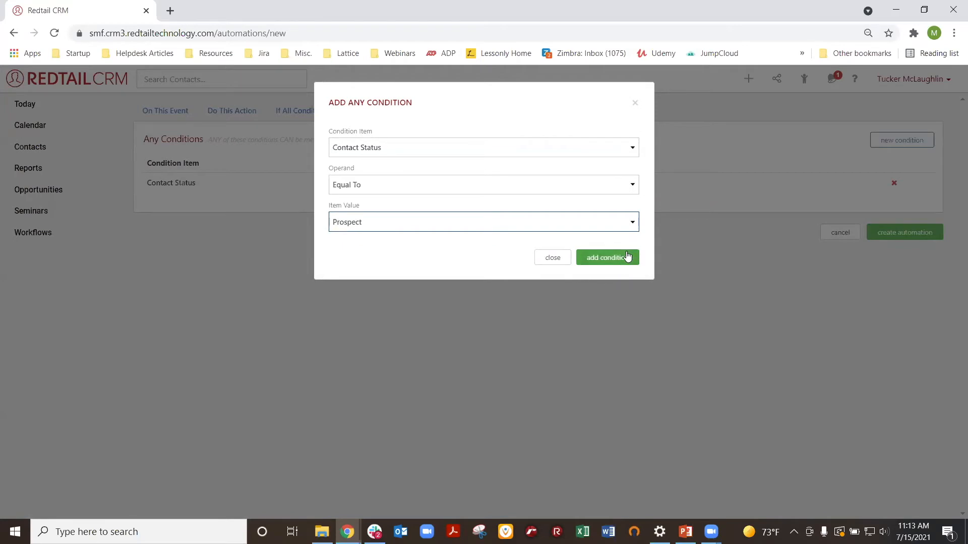
left_click(608, 257)
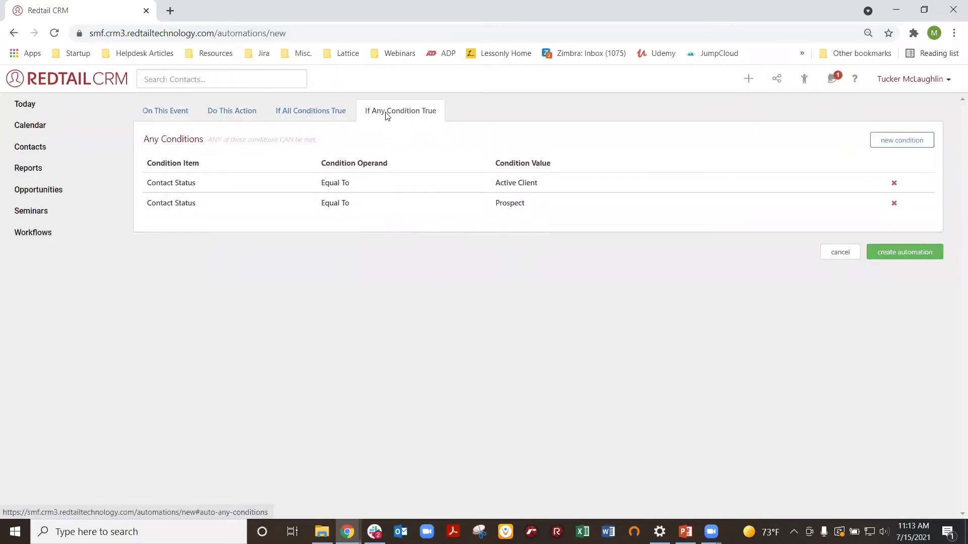
- Recheck the trigger event, the permissions action and the servicing advisor condition of the automation
left_click(177, 112)
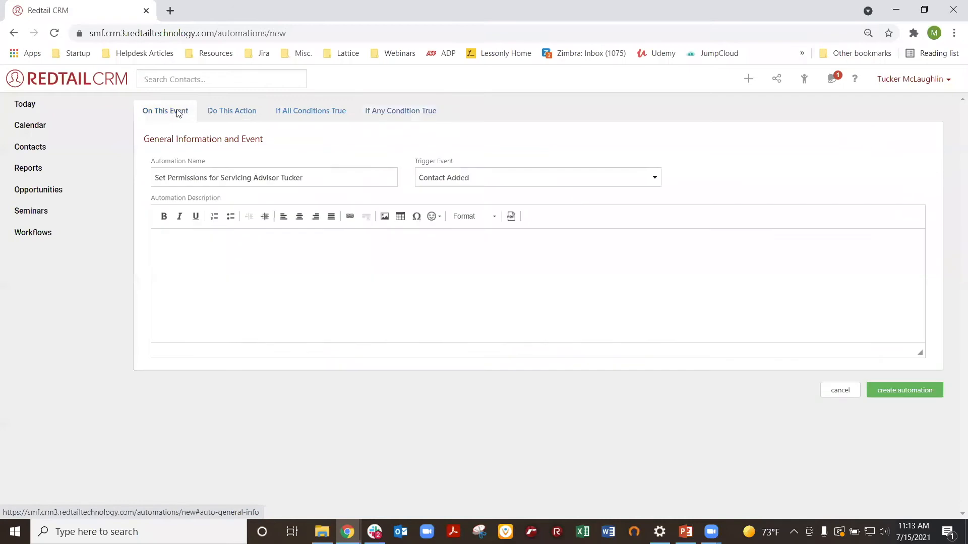
triple_click(417, 171)
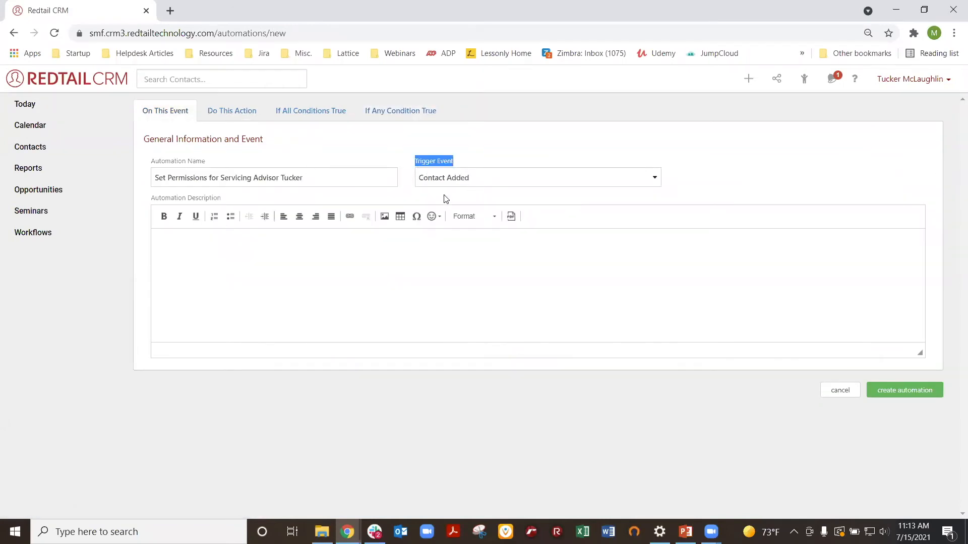
left_click(225, 123)
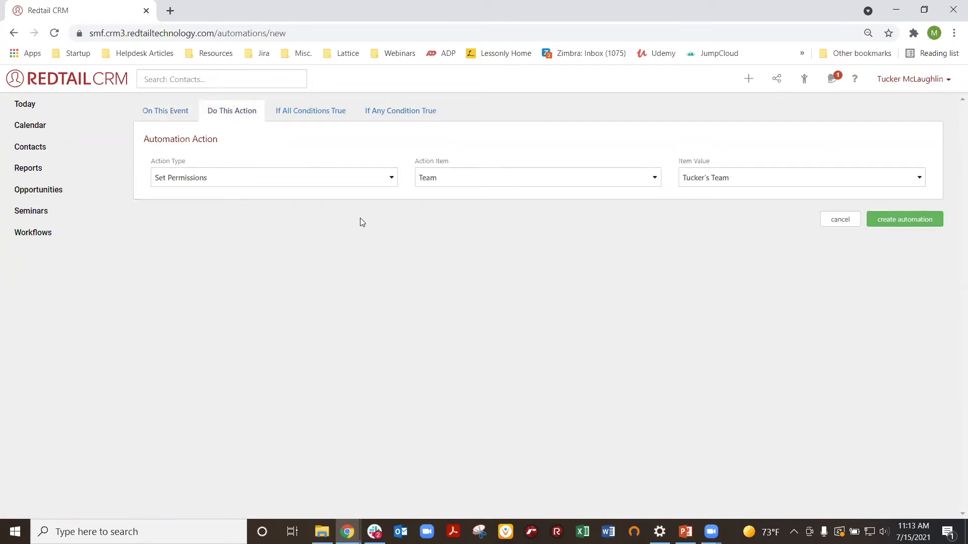
left_click(308, 112)
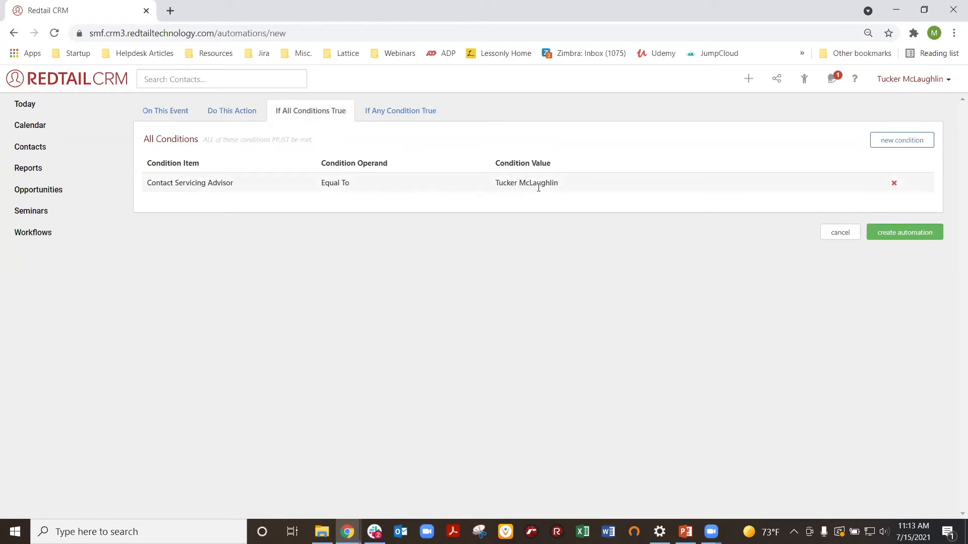
- Delete both Contact Status conditions, Active Client and Prospect, from the any-conditions section
left_click(393, 115)
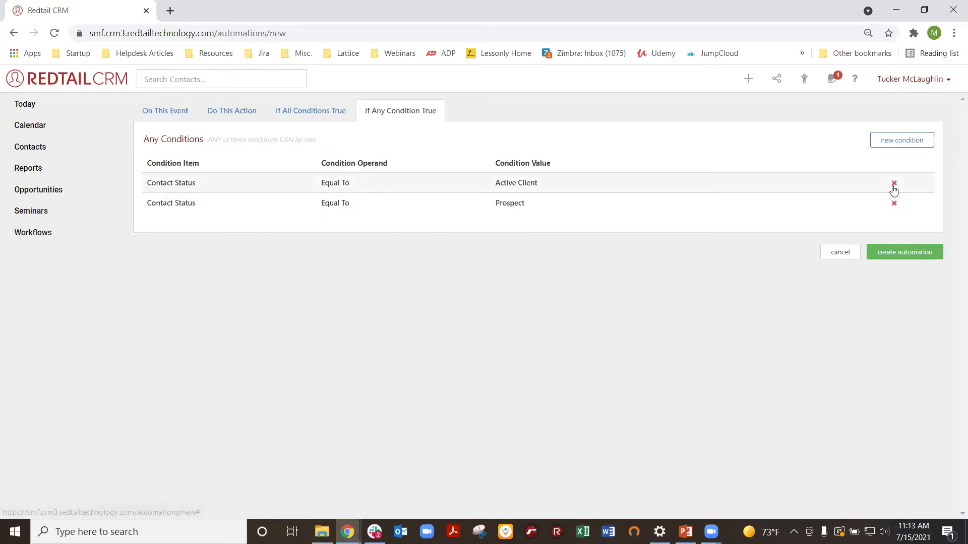
left_click(894, 184)
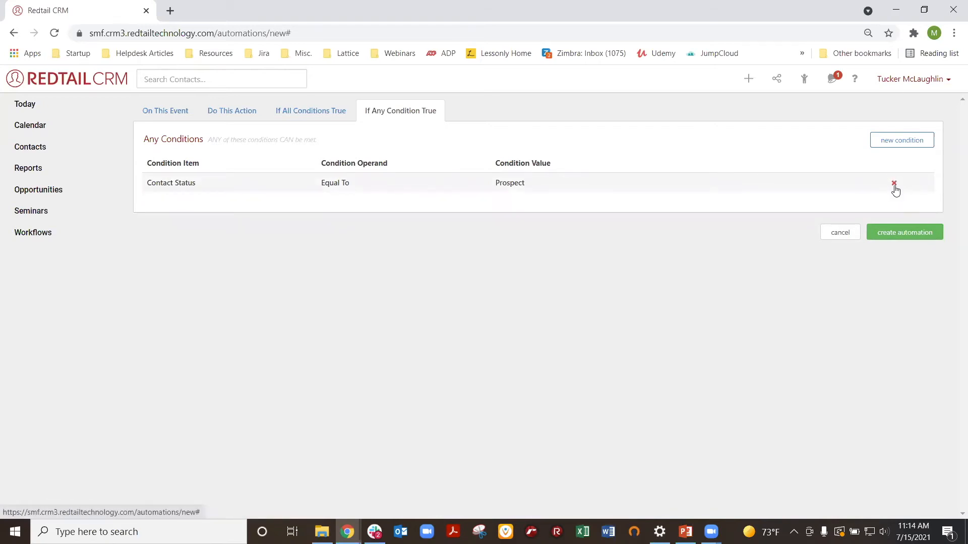
left_click(893, 184)
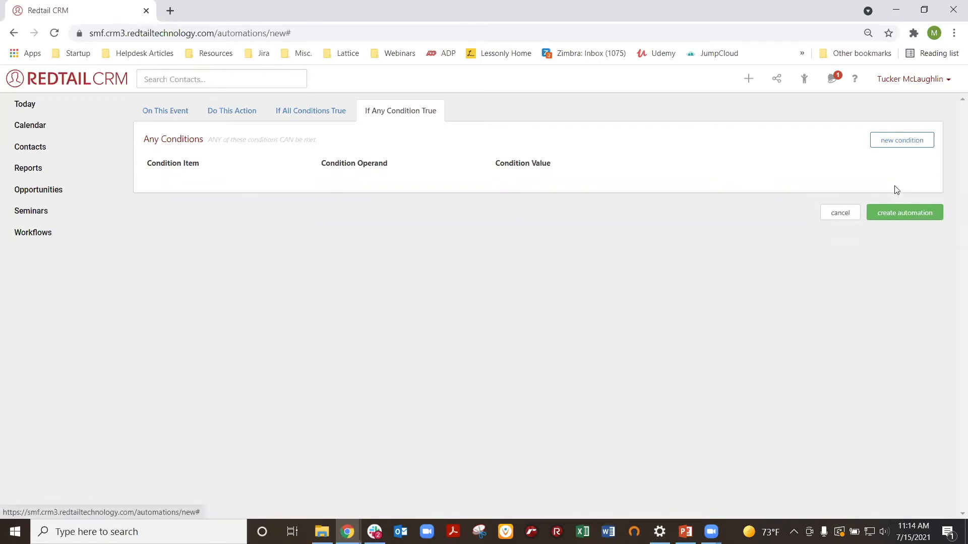
- Create the automation and check its trigger event and status in the automations list
left_click(898, 216)
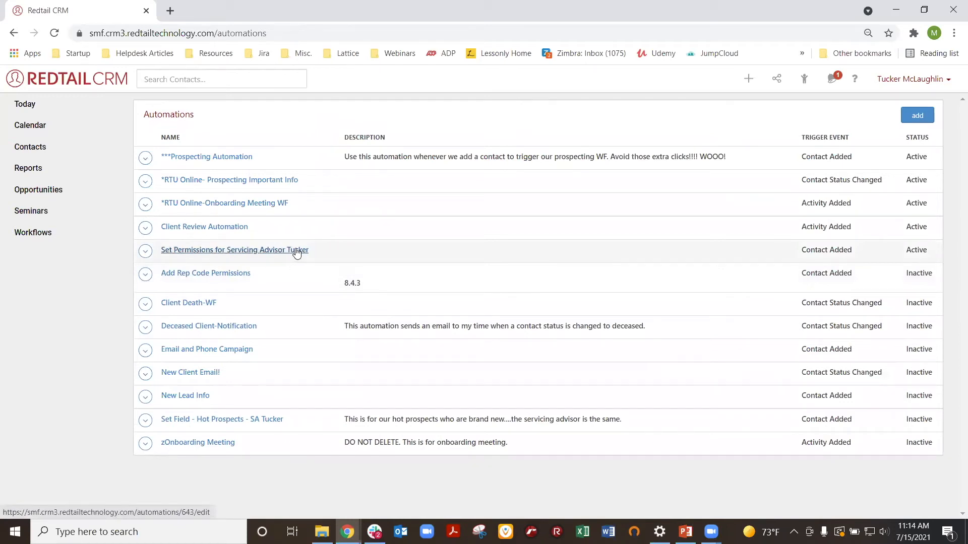
left_click_drag(805, 251, 935, 255)
left_click(935, 255)
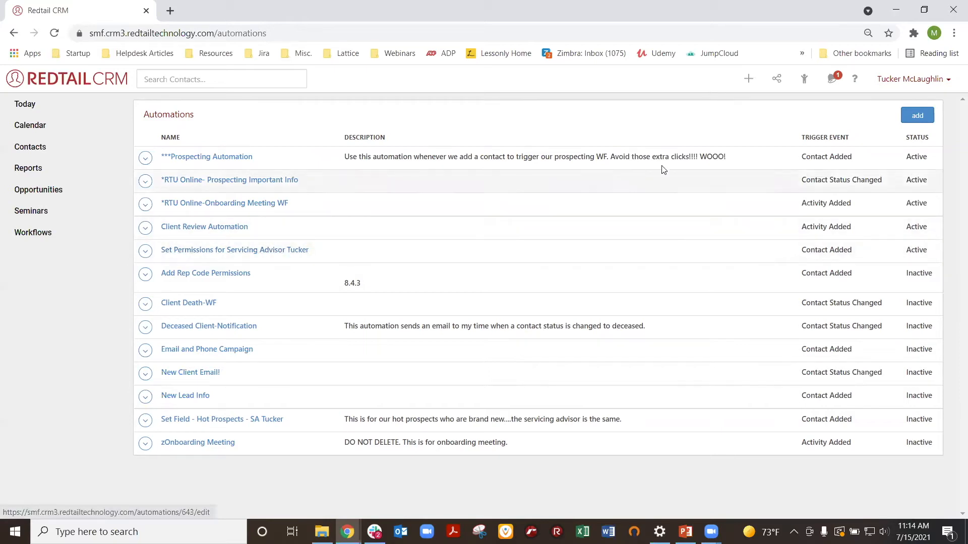
- Start a new Individual contact and enter the contact's first and last name
left_click(748, 79)
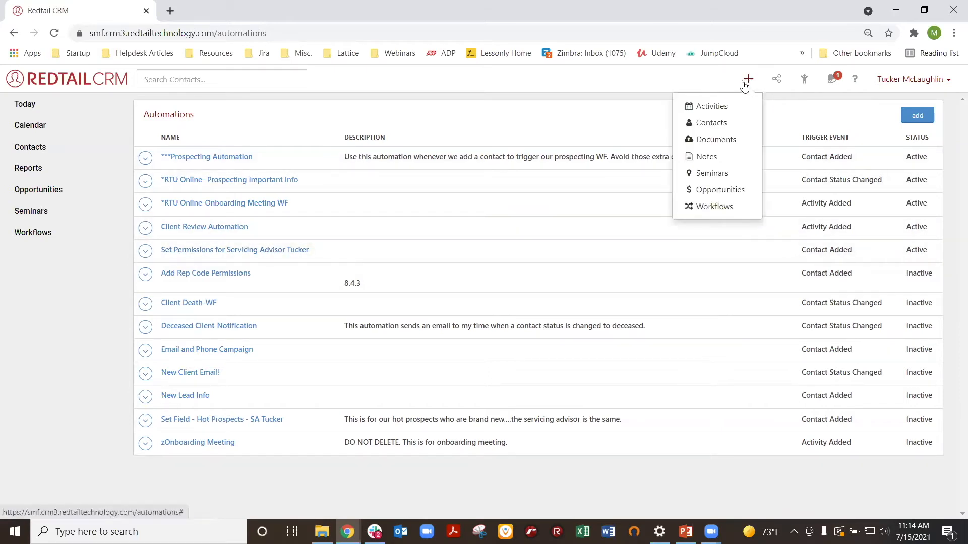
left_click(717, 123)
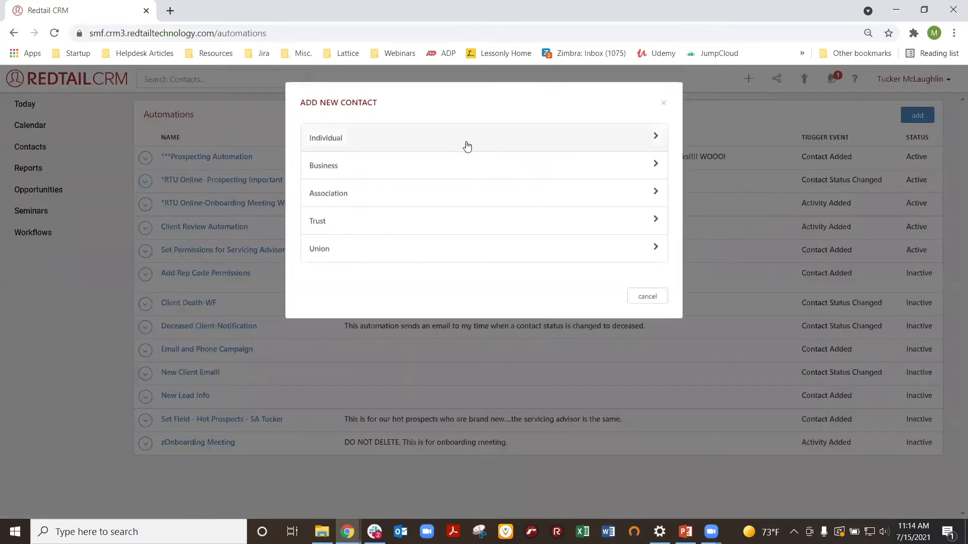
left_click(487, 143)
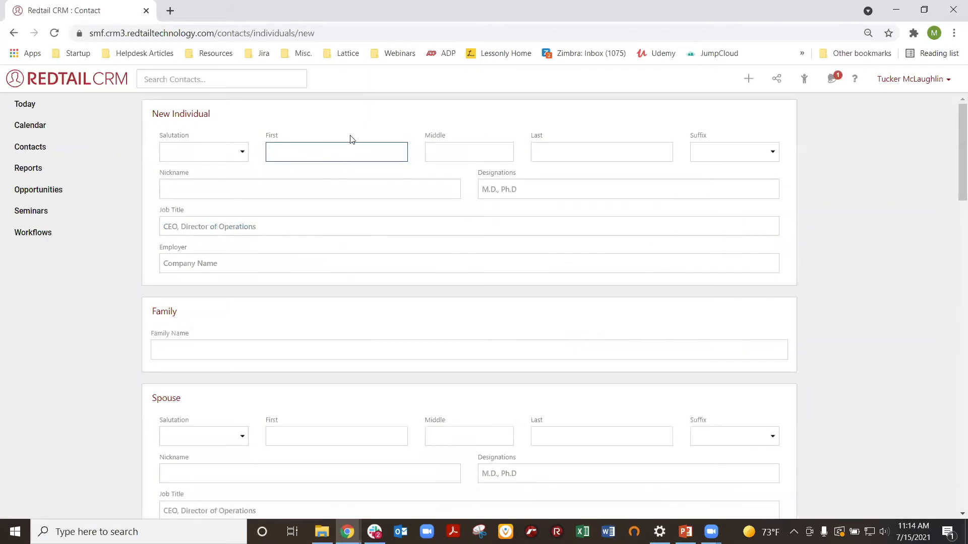
type("Mike")
key("Tab")
key("Tab")
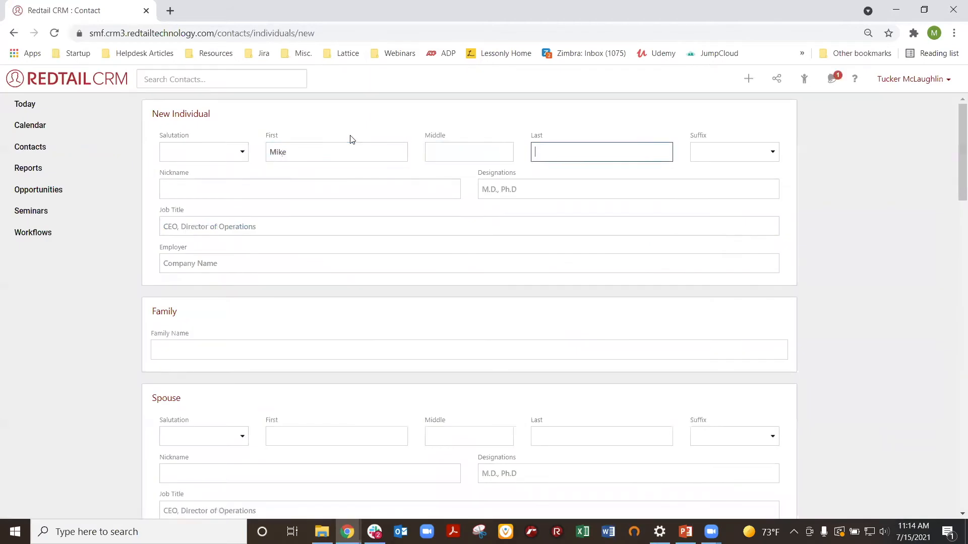
left_click(404, 132)
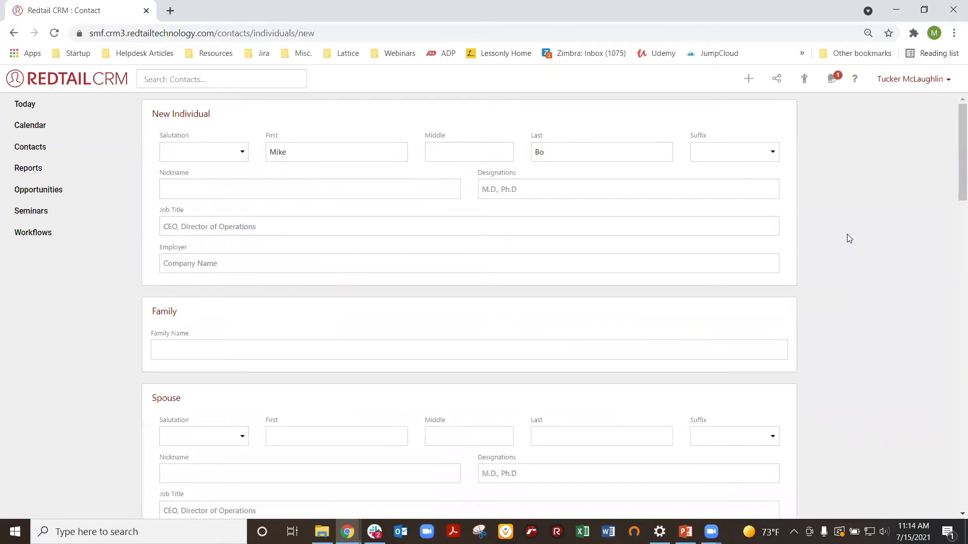
- Set the new contact's Servicing Advisor to the advisor used in the automation's condition
scroll(847, 236, "down", 10)
scroll(842, 270, "down", 10)
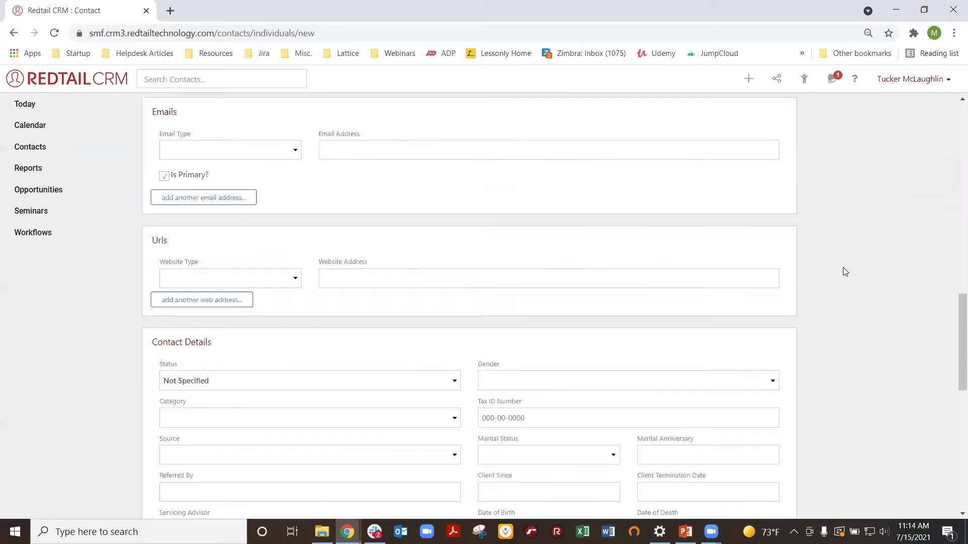
left_click_drag(150, 174, 234, 181)
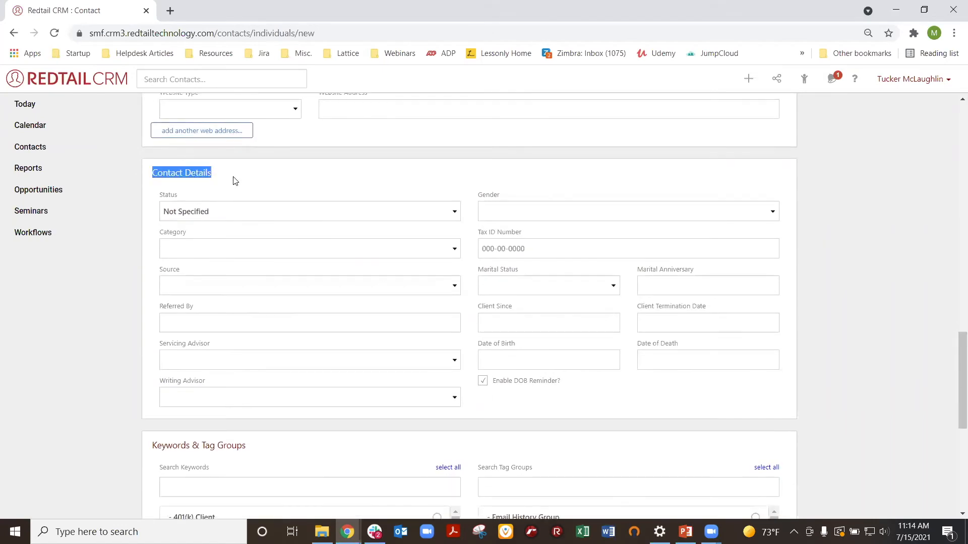
left_click(255, 367)
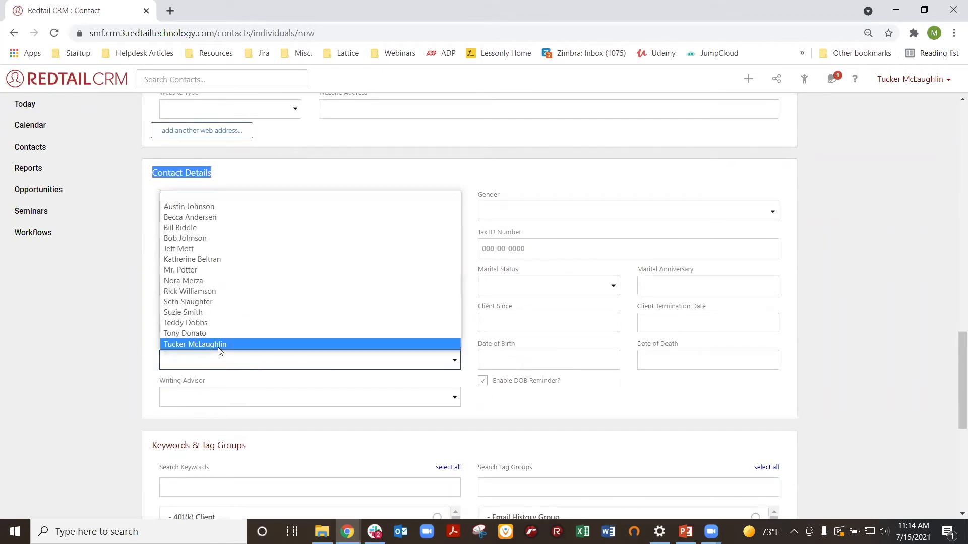
left_click(191, 345)
left_click(151, 327)
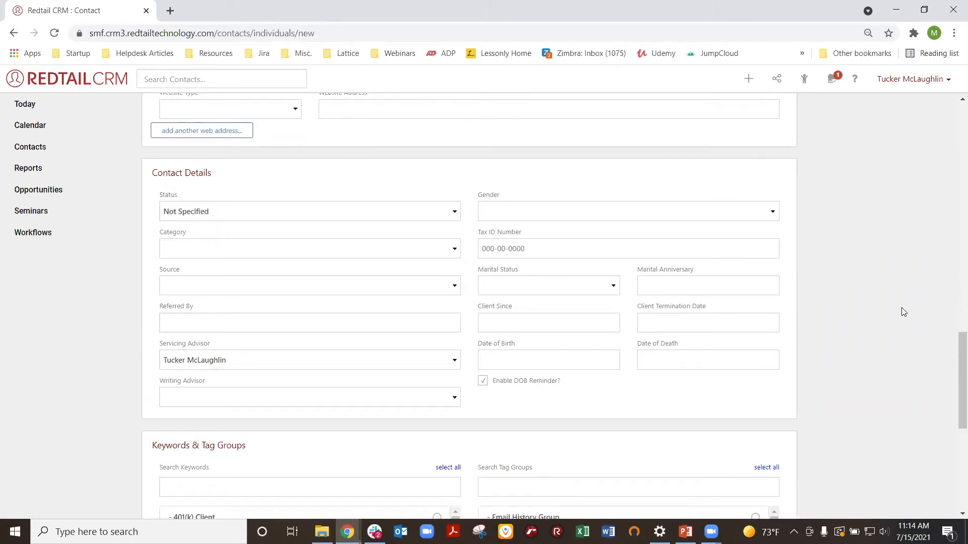
- Check the contact's Permissions & Roles settings, keep Permission To at Everyone, and save the contact
scroll(902, 312, "down", 1)
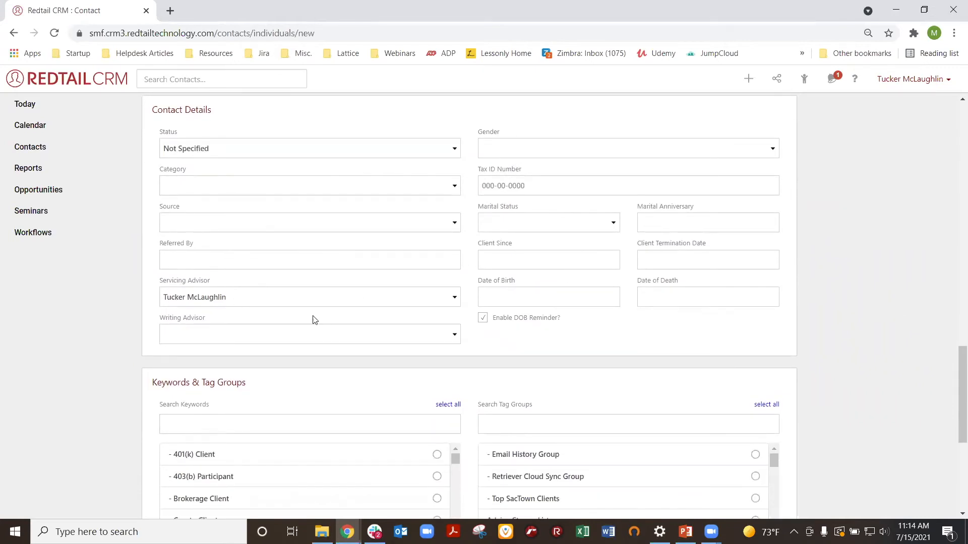
scroll(474, 315, "down", 5)
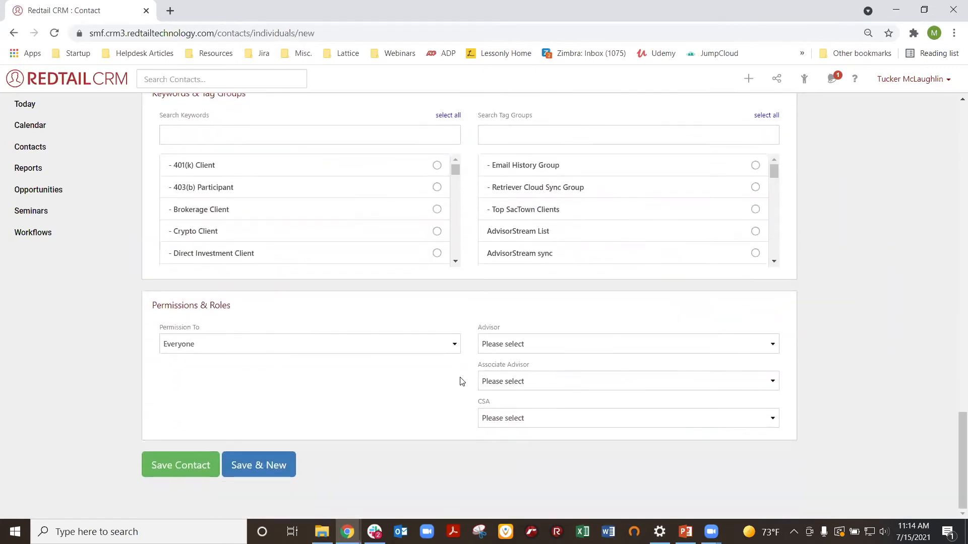
left_click(172, 467)
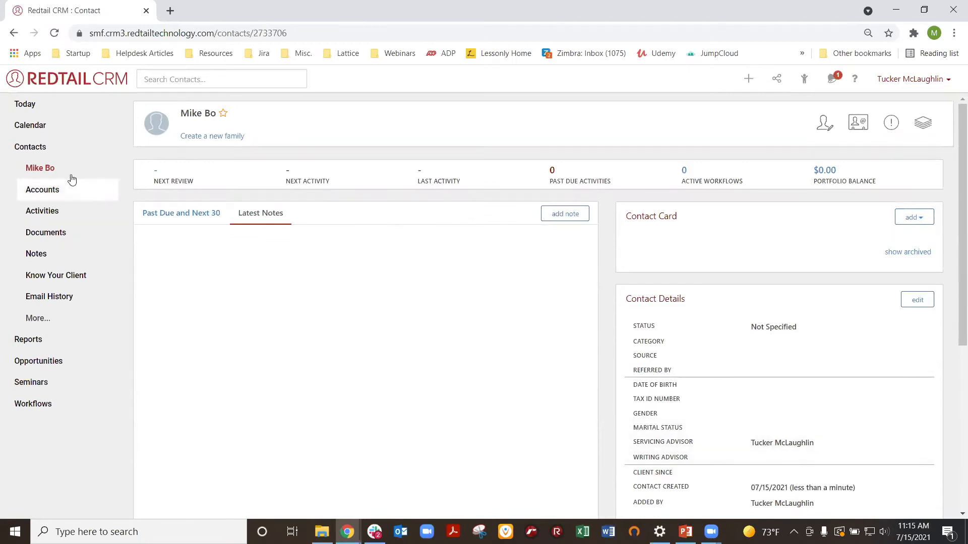
- Check the new contact's permissions and roles to verify the team permission applied by the automation
left_click(38, 318)
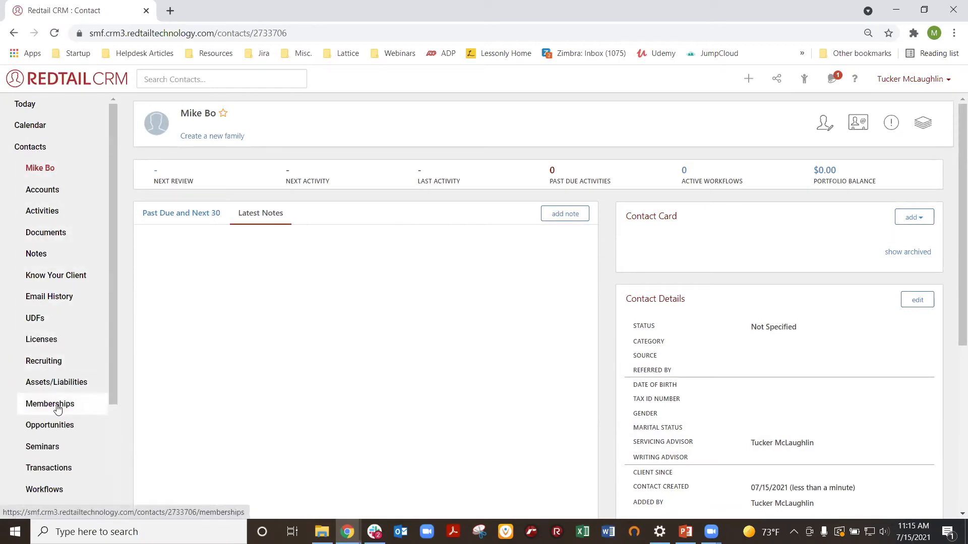
scroll(63, 413, "down", 1)
left_click(59, 453)
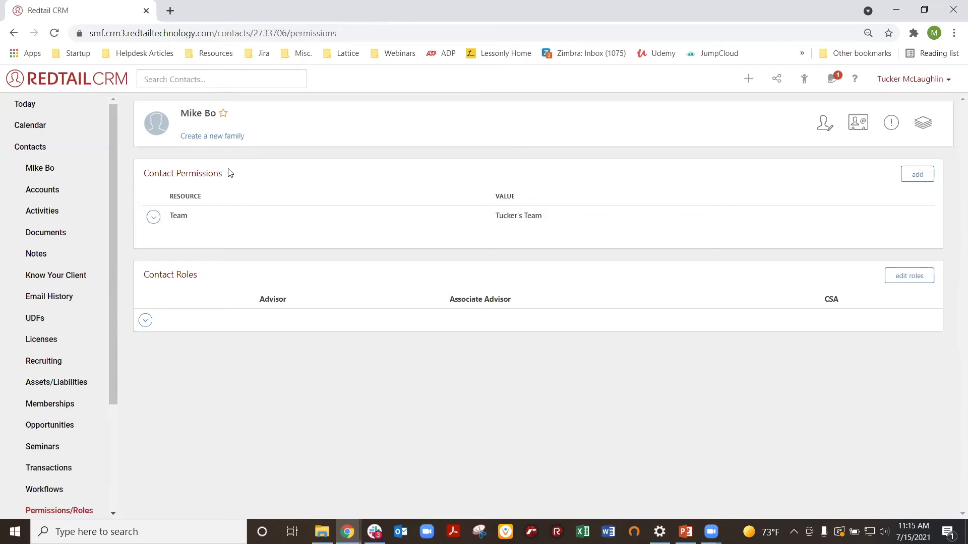
- Review the Servicing Advisor choices in the contact's details, keep the assigned advisor, and update the contact details
left_click(40, 174)
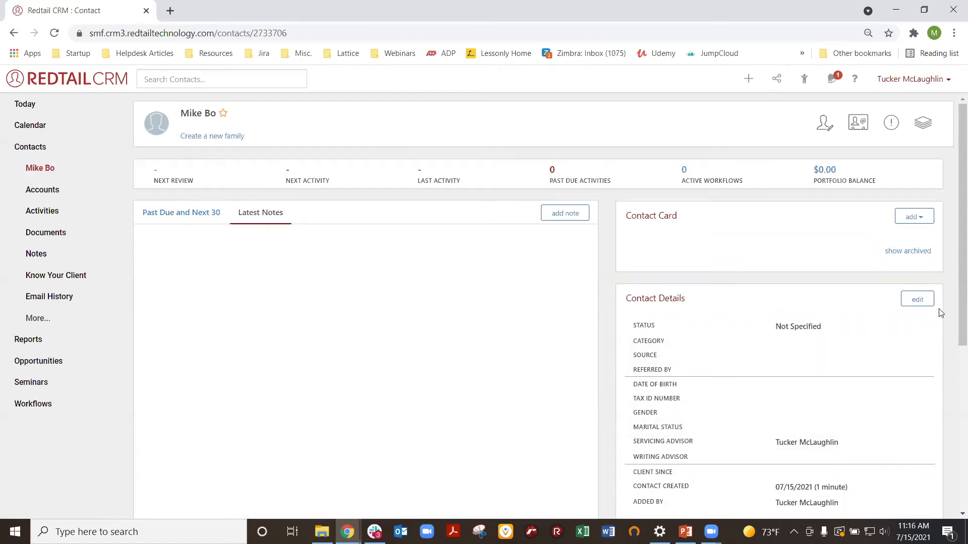
left_click(917, 299)
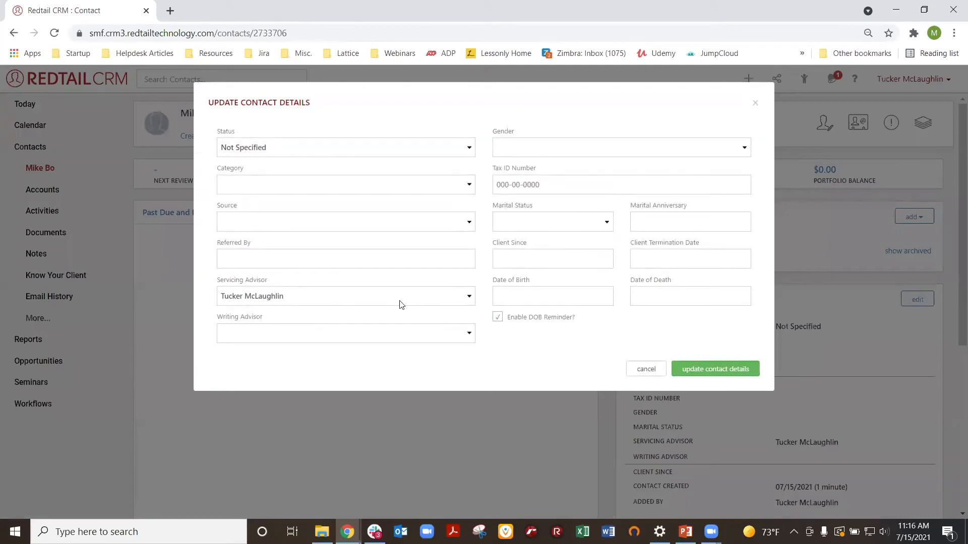
left_click(400, 303)
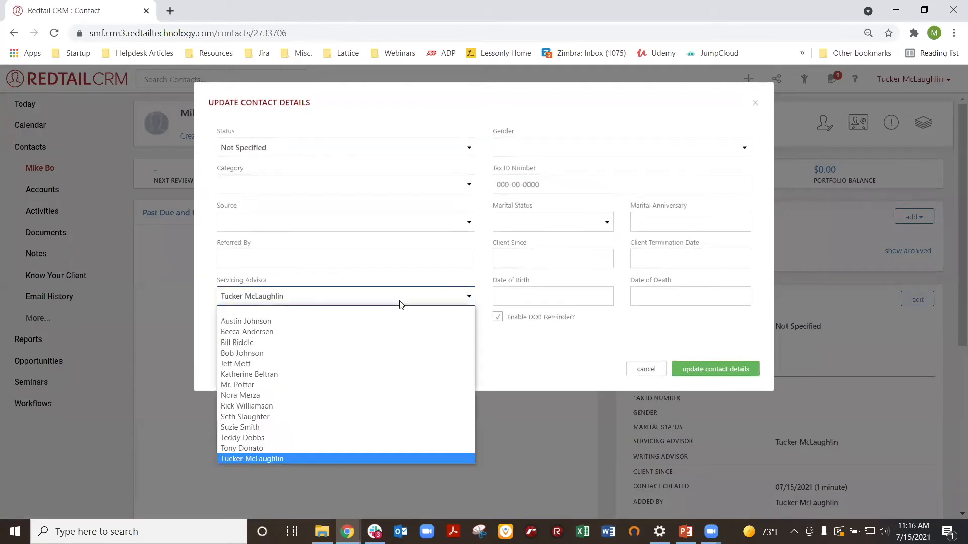
left_click(263, 459)
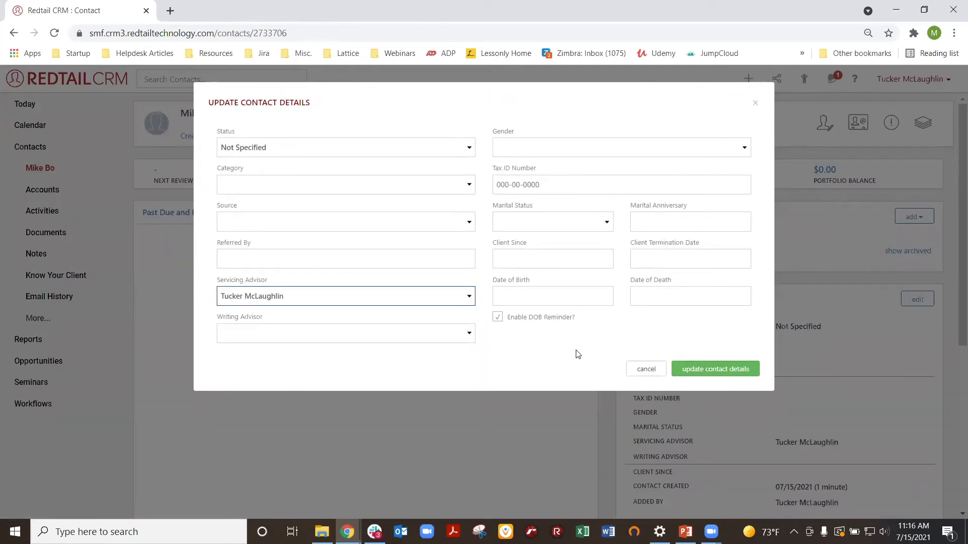
left_click(711, 373)
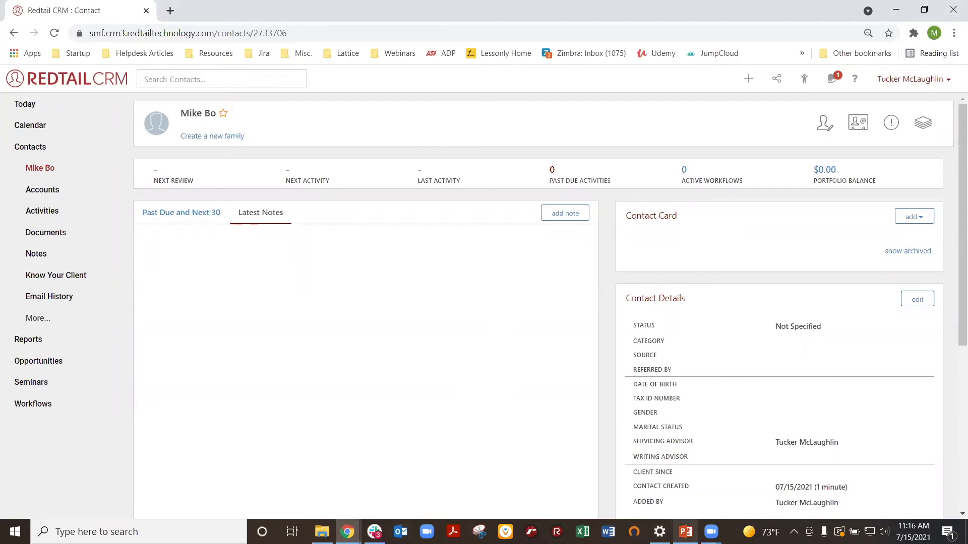
- Switch to the PowerPoint slide show and review the slides on automation actions and on All versus Any conditions
left_click(685, 532)
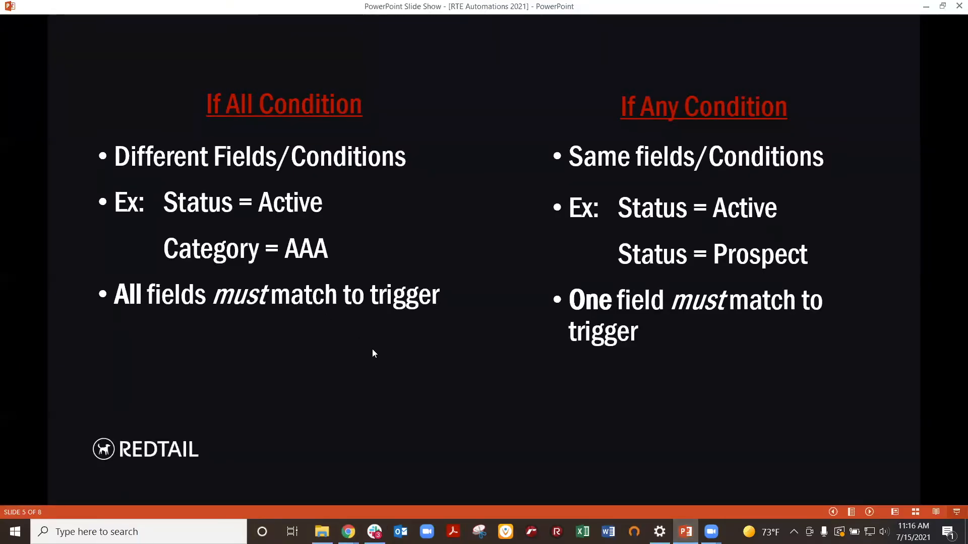
key("Right")
key("Left")
key("Left")
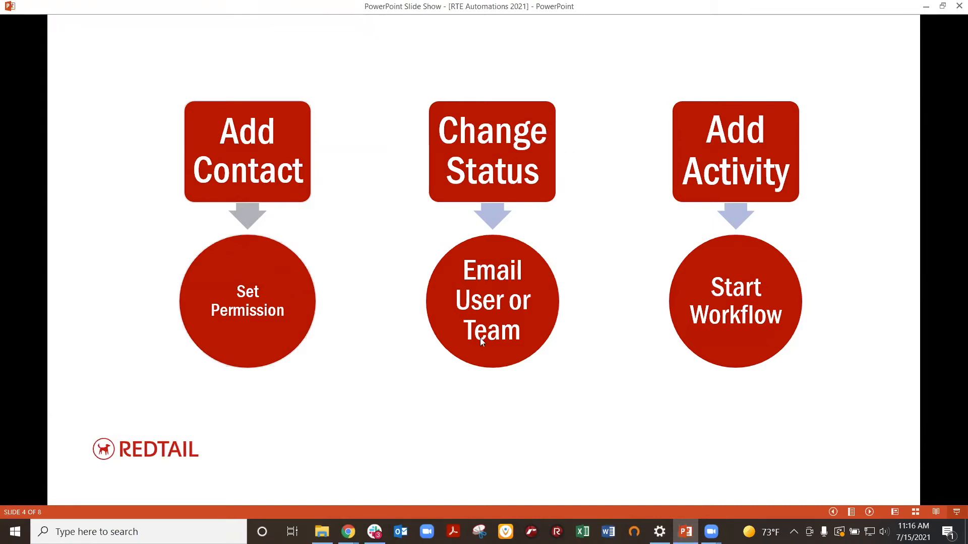
left_click(549, 286)
left_click(549, 278)
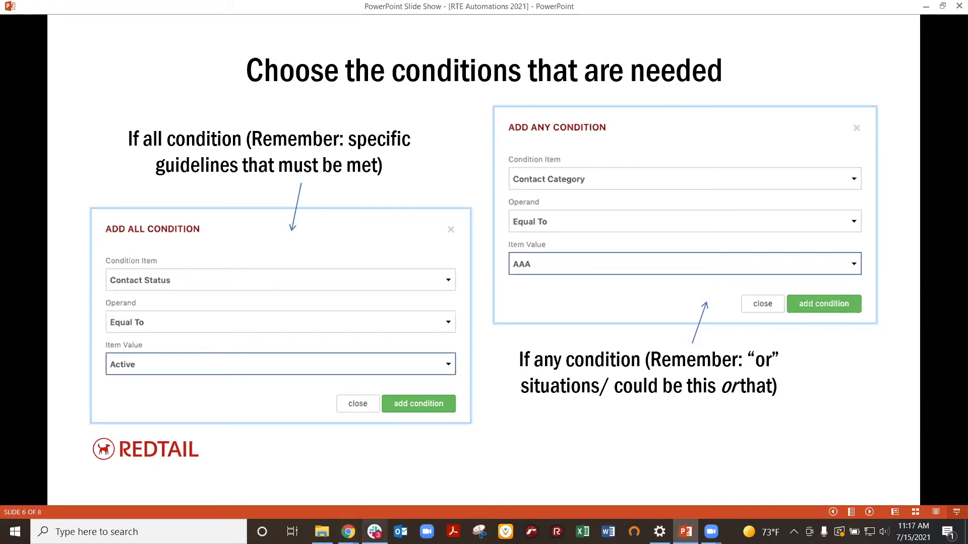
- Switch back to Redtail CRM in Chrome, open the automation templates from the account management page, and start a new automation
left_click(347, 532)
left_click(411, 499)
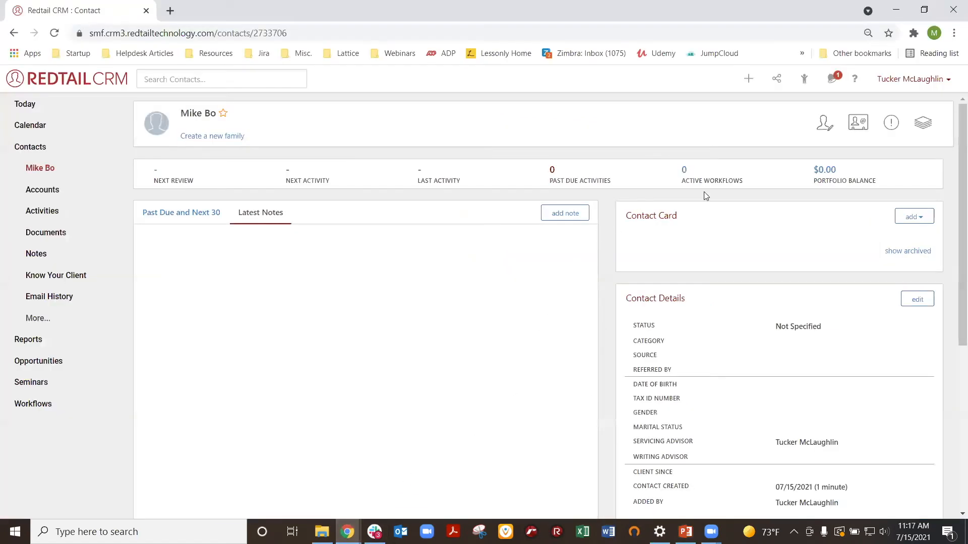
left_click(916, 85)
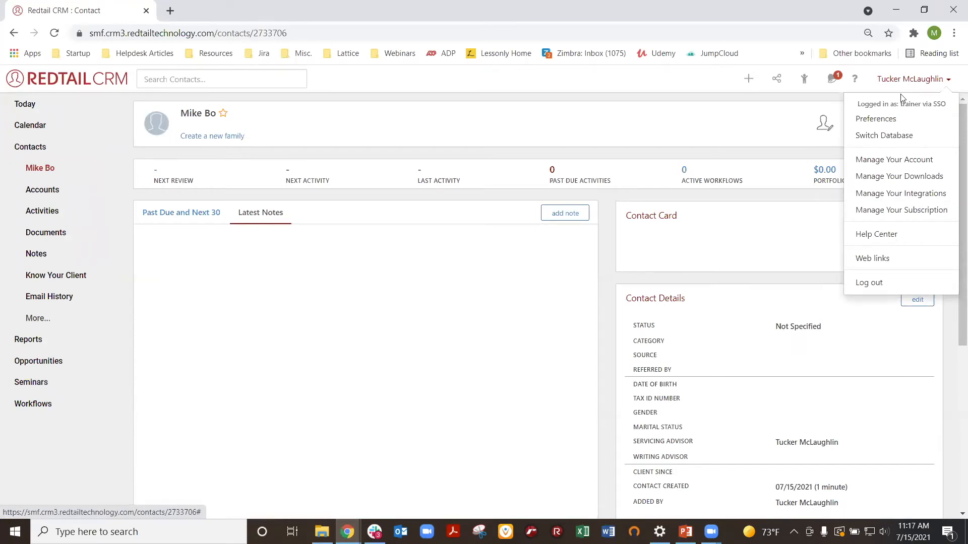
left_click(902, 161)
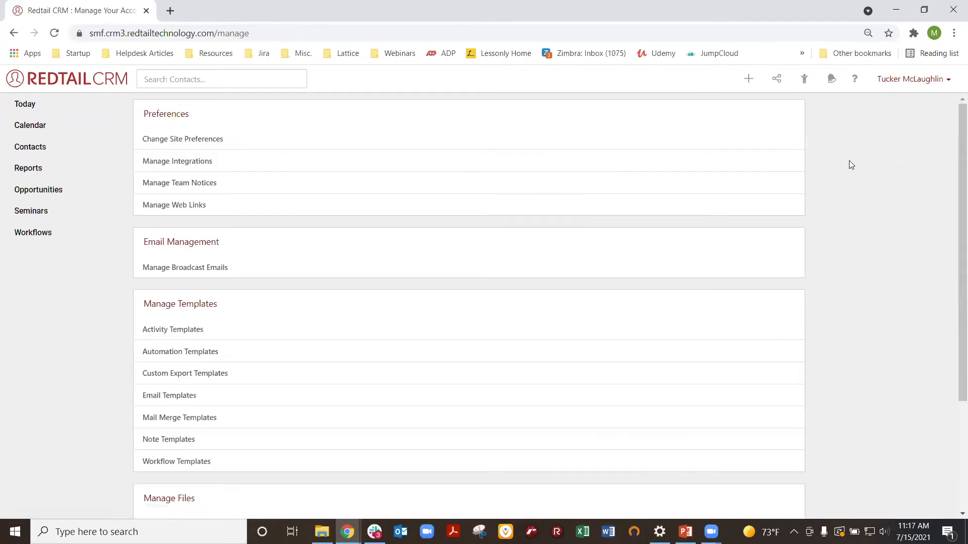
left_click(197, 356)
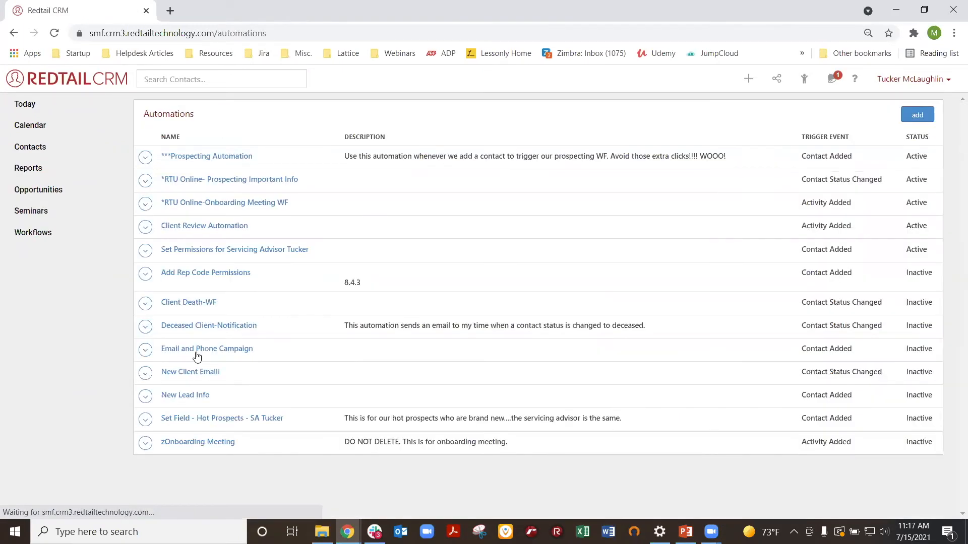
left_click(913, 115)
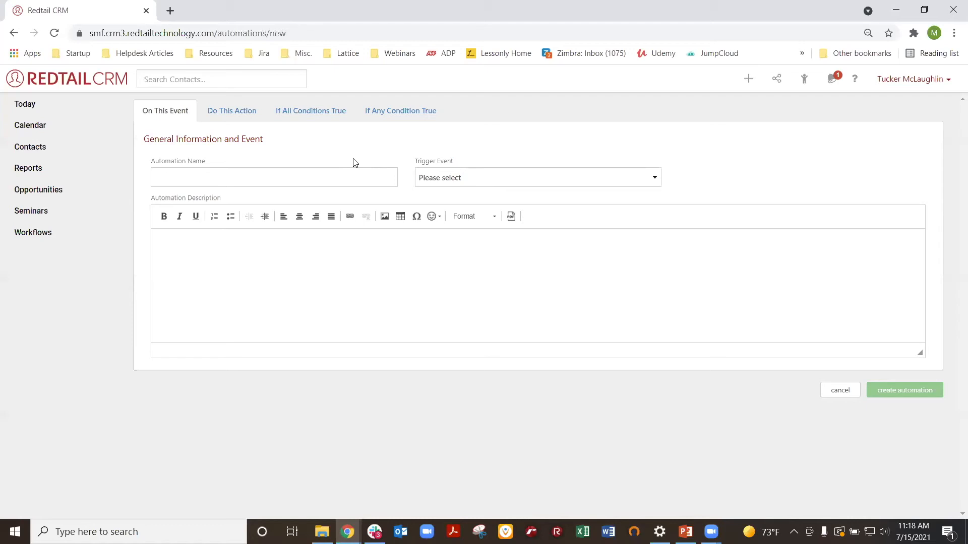
- Set the trigger event to Contact Status Changed and name the automation "Status changed to Inactive or Deceased, Email Team"
left_click(355, 175)
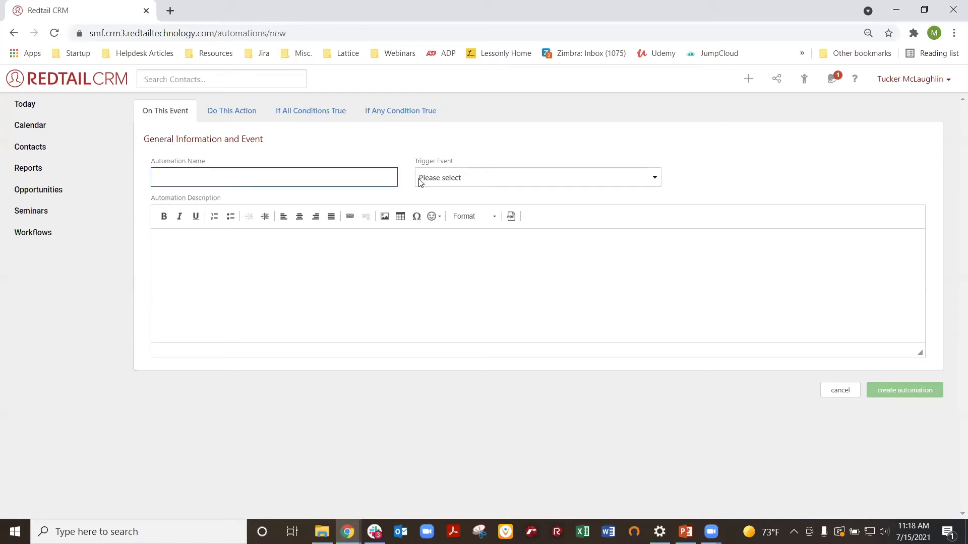
left_click(501, 180)
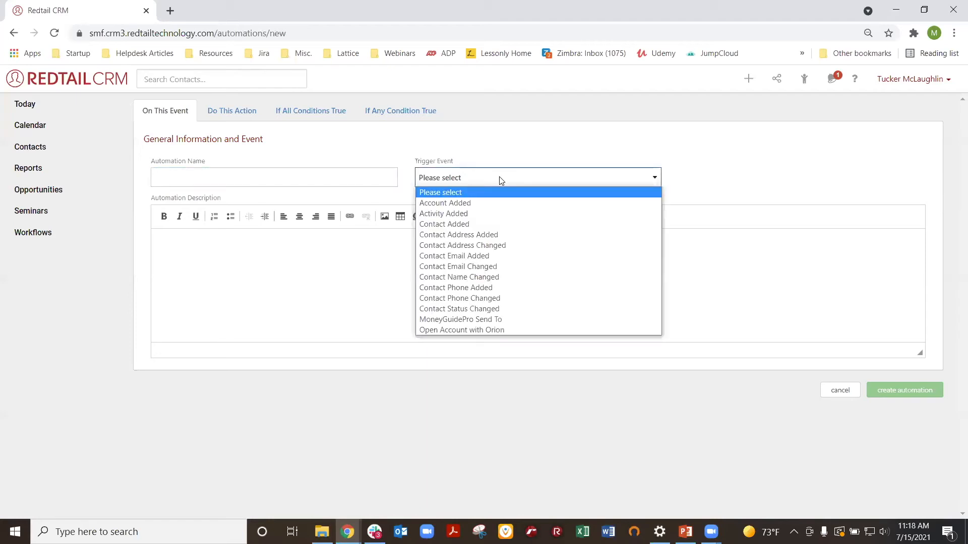
left_click(498, 310)
left_click(202, 175)
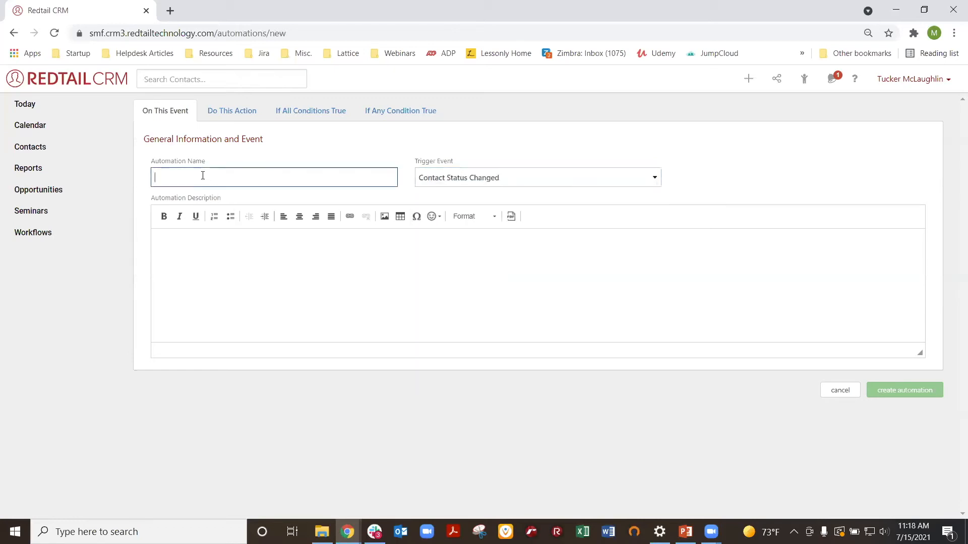
type("Status changed to inactive or ")
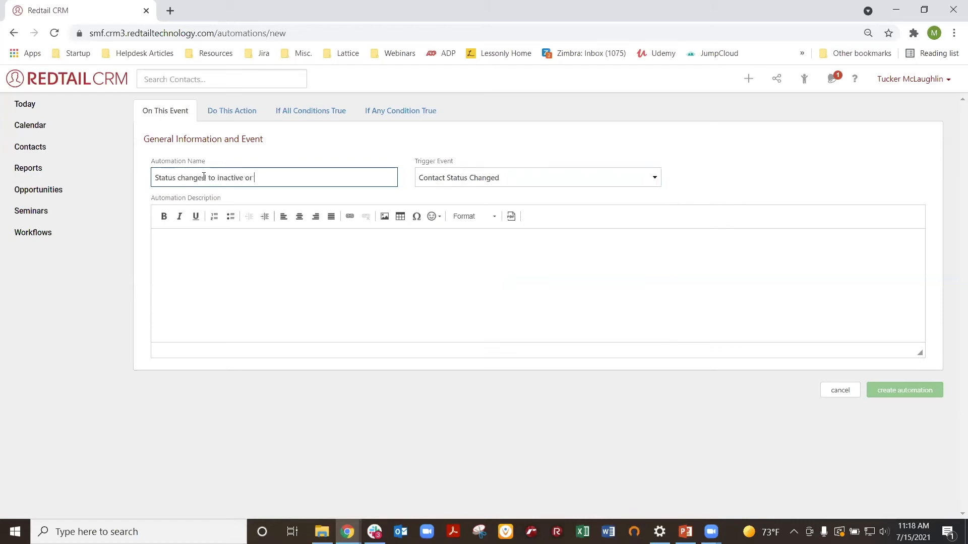
type("Deceased, E")
type("mail Team")
left_click(302, 155)
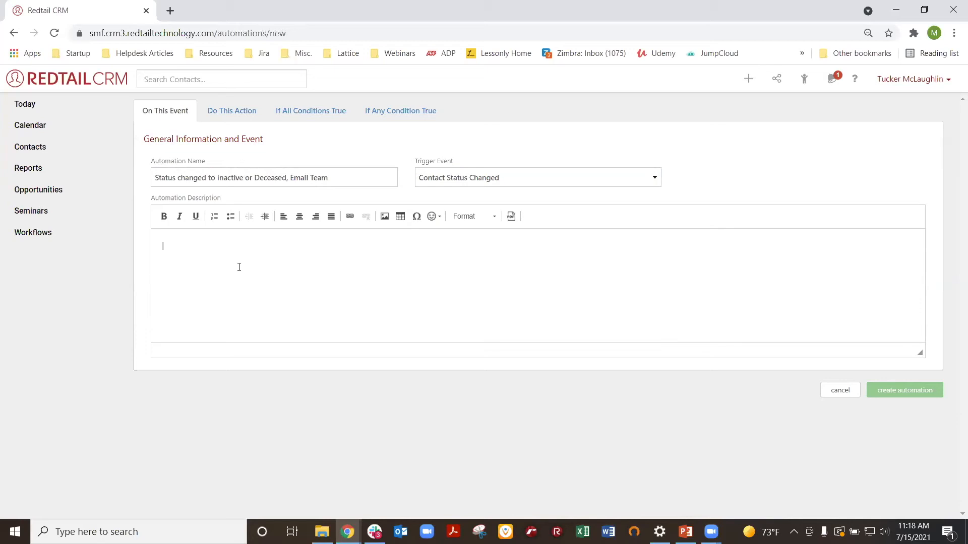
- Enter the description that any contact status change to inactive or deceased makes the CRM send a notification email to users on the servicing advisor's team
type("ny time a contact stauts is changed to")
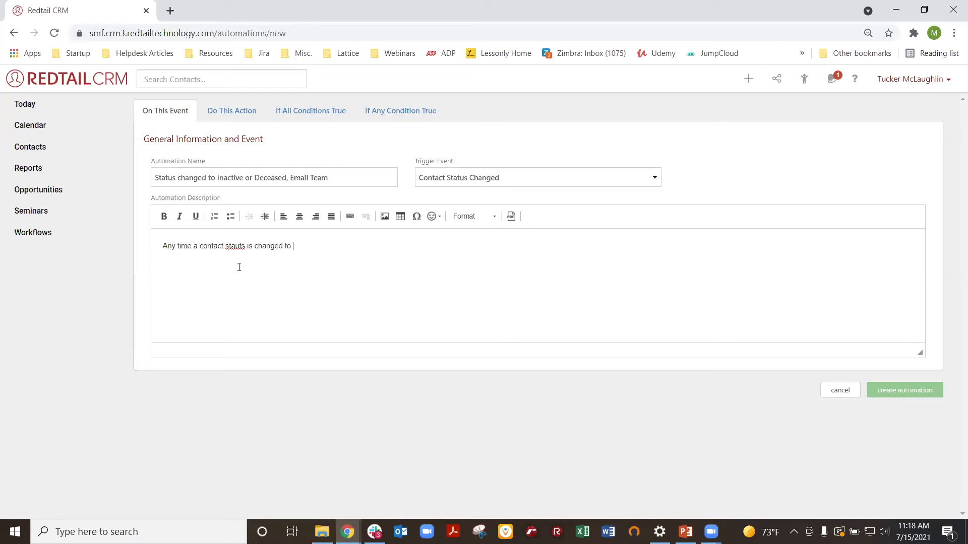
type("inactive or deceased, the CRM will s")
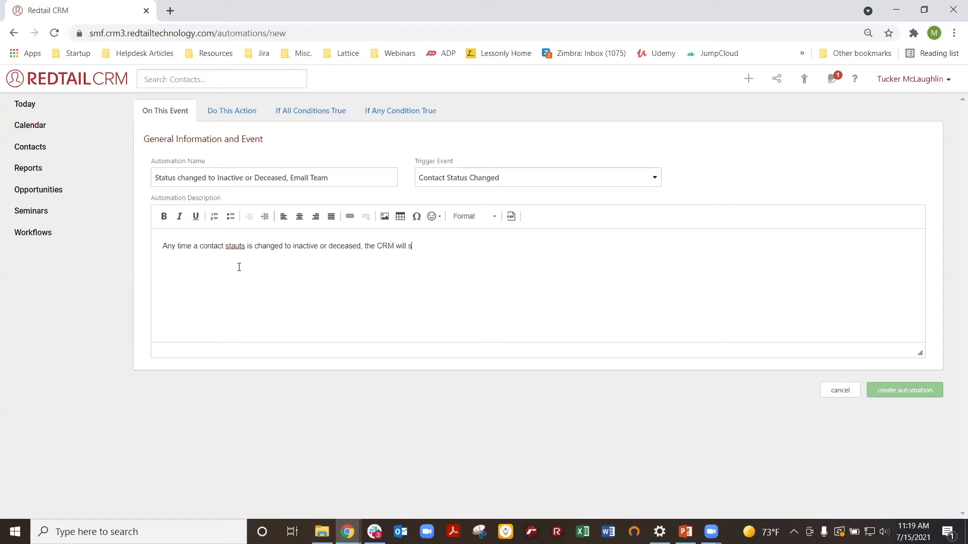
type("end a notification email to users on Tucker's team.")
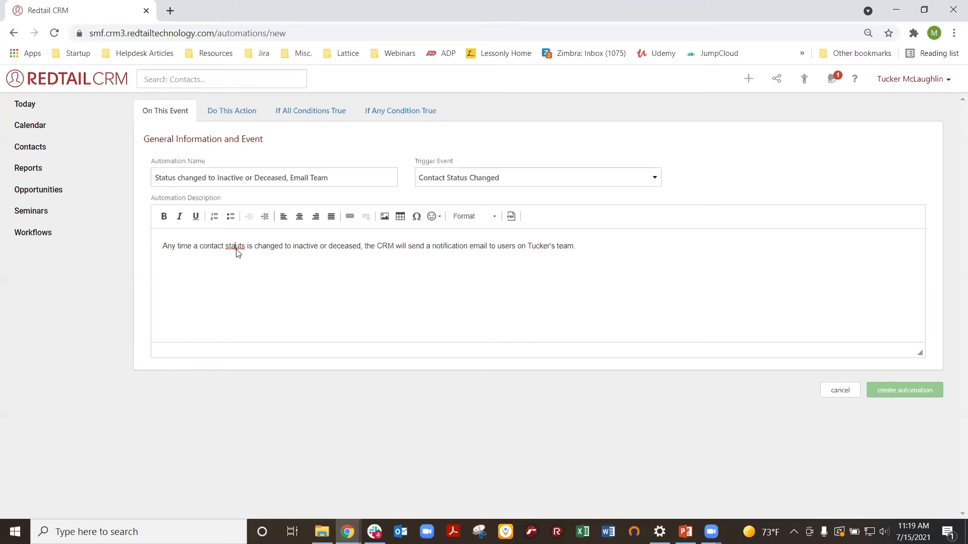
right_click(238, 251)
left_click(259, 260)
left_click_drag(416, 164, 461, 167)
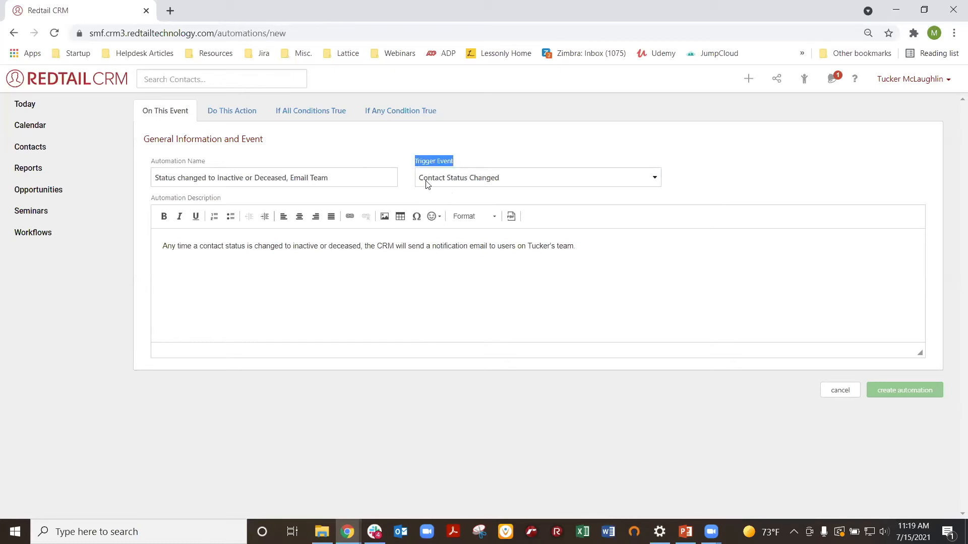
- Set the automation's action type to Email Team with the servicing advisor's team as the action item
left_click(231, 117)
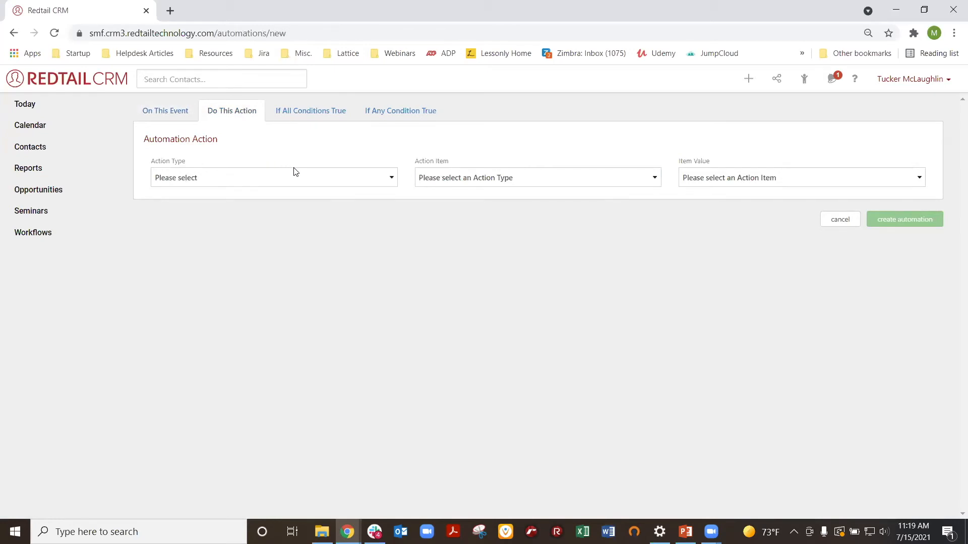
left_click(323, 182)
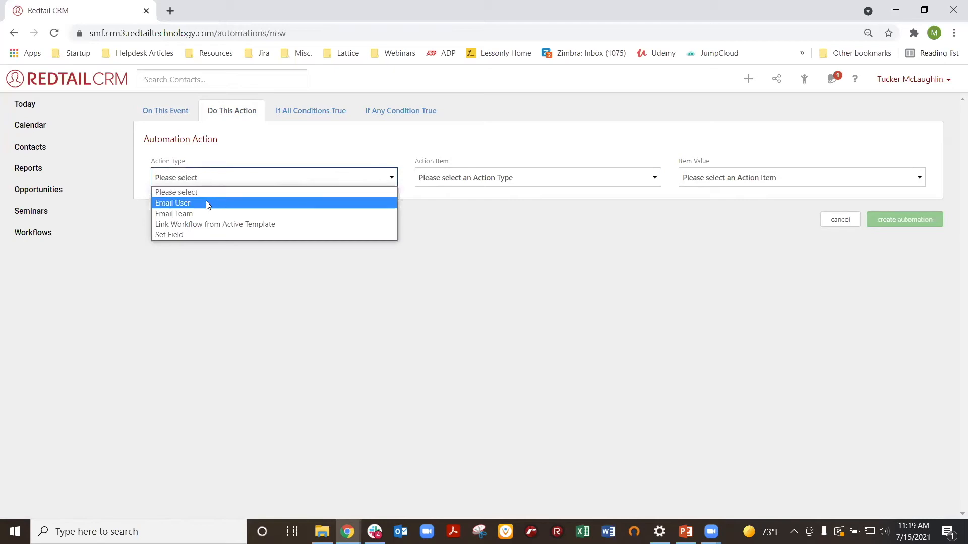
left_click(179, 205)
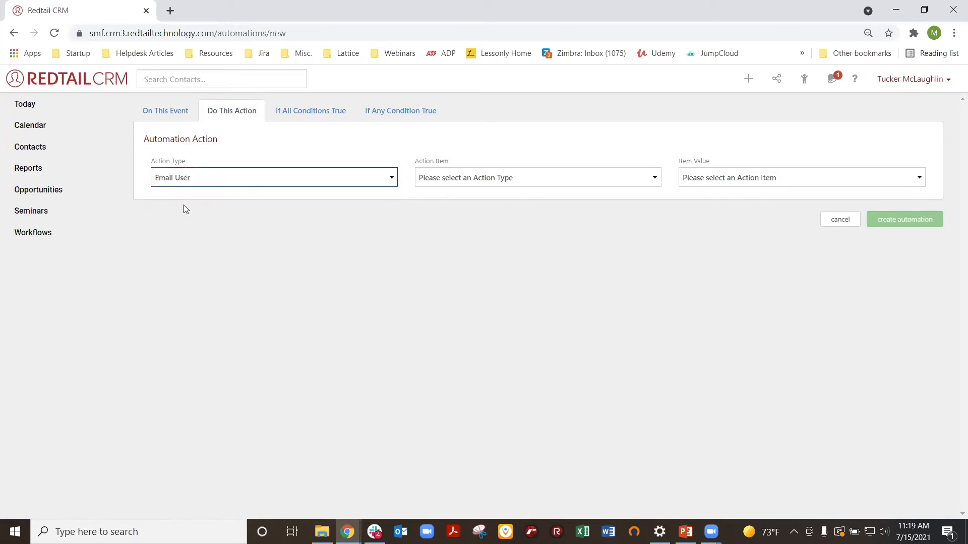
left_click(263, 186)
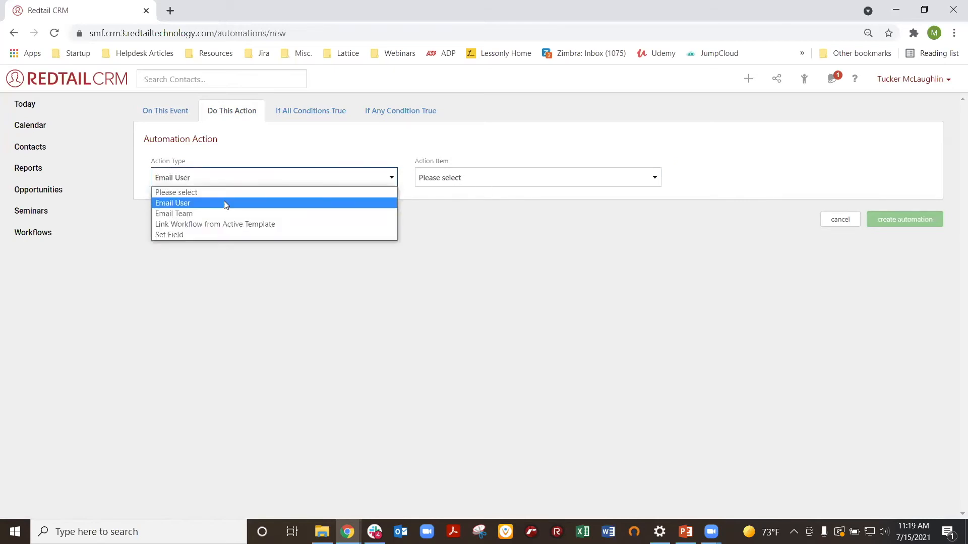
left_click(192, 212)
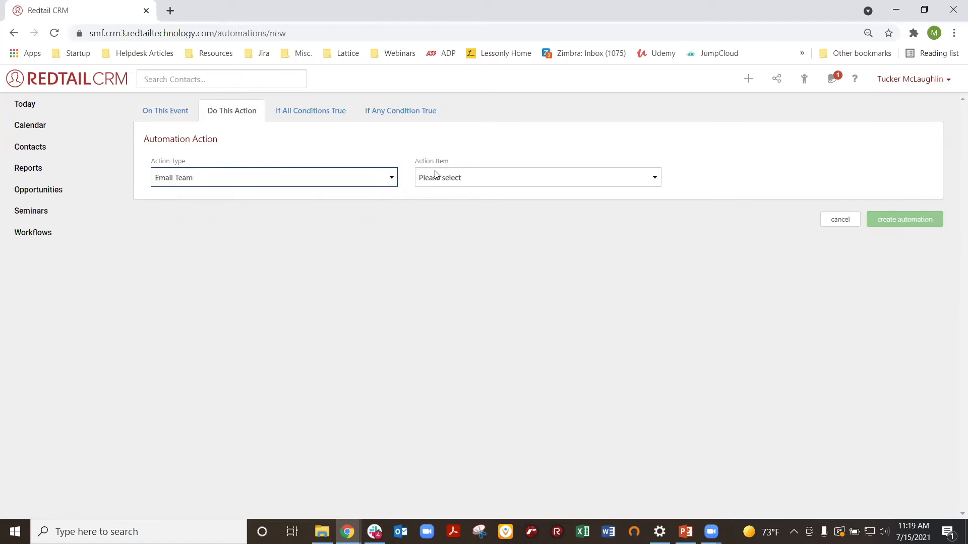
left_click(451, 182)
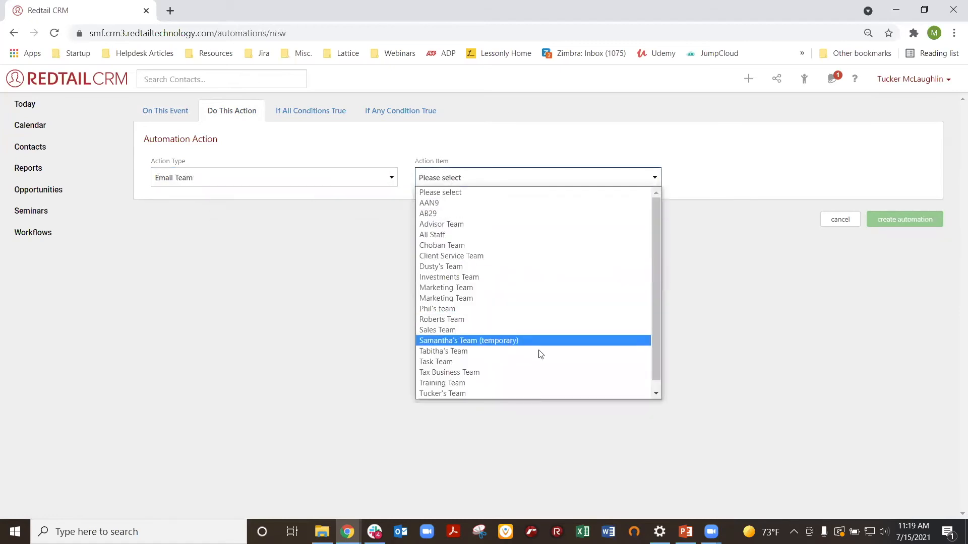
left_click(459, 394)
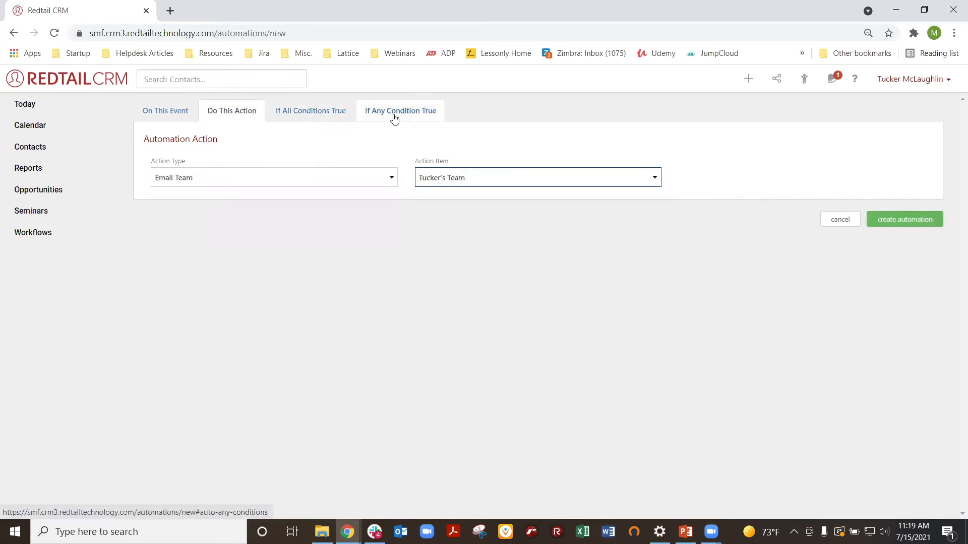
- Add an all-conditions rule requiring Contact Servicing Advisor Equal To the logged-in advisor
left_click(316, 119)
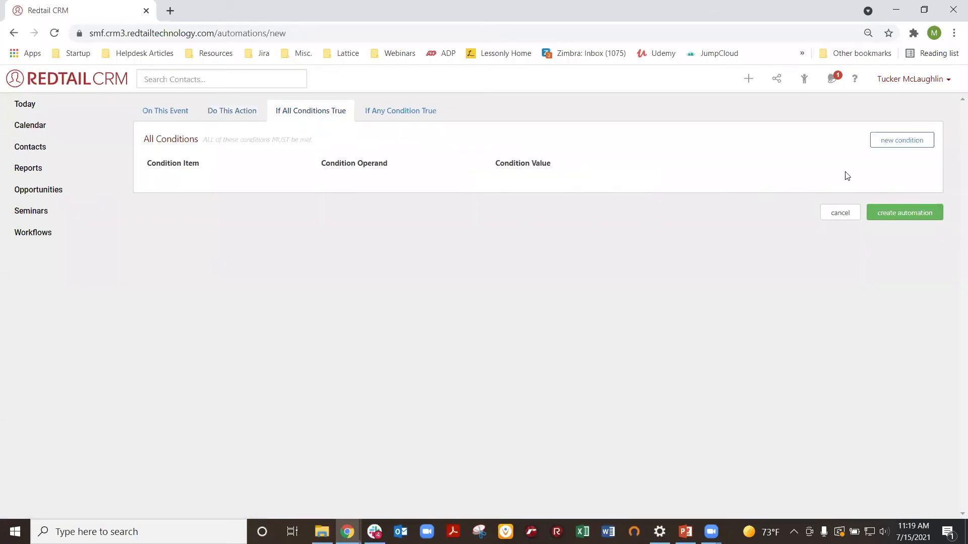
left_click(902, 142)
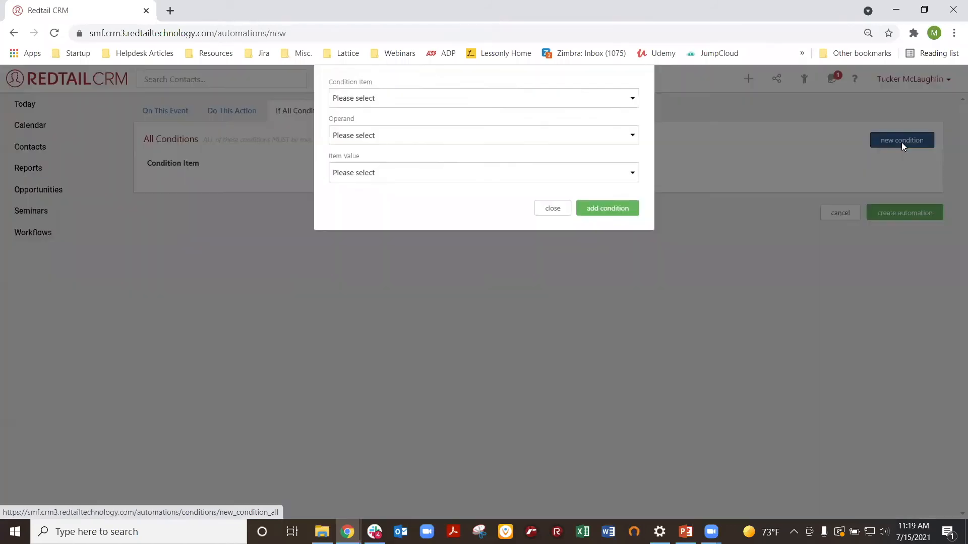
left_click(426, 150)
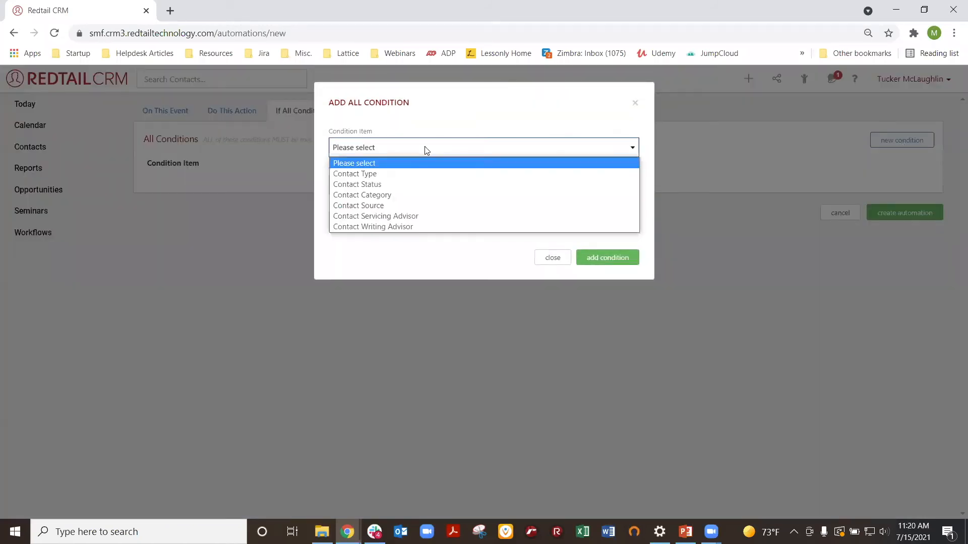
left_click(407, 217)
left_click(373, 191)
left_click(378, 209)
left_click(408, 225)
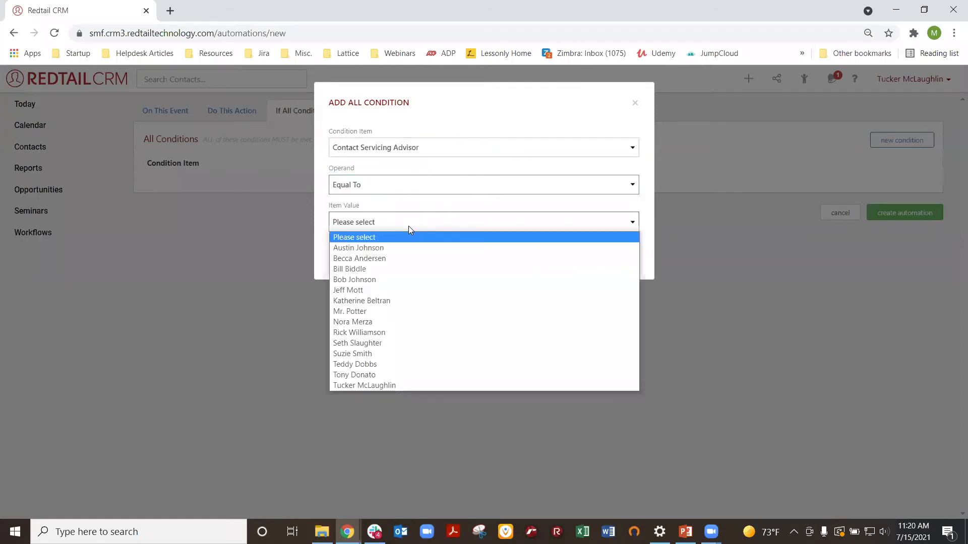
left_click(386, 383)
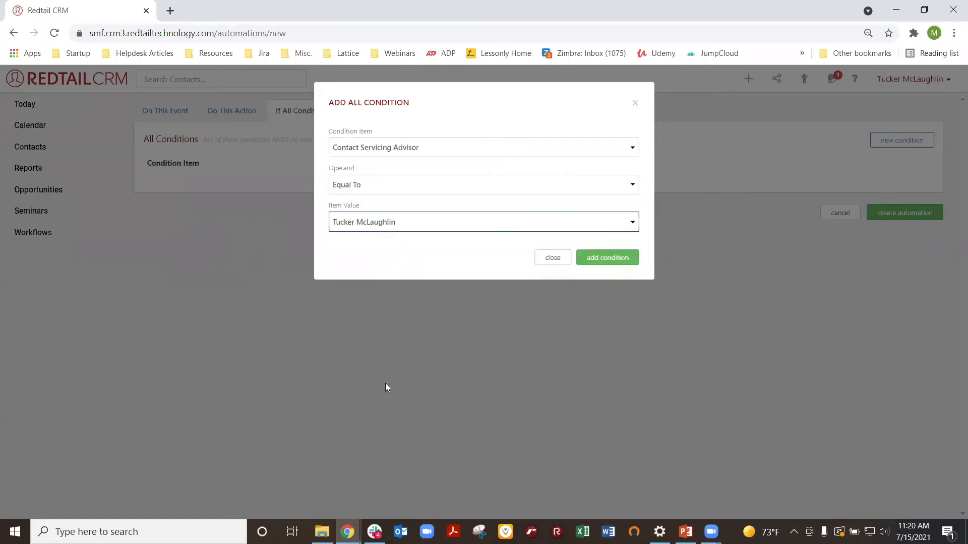
left_click(605, 259)
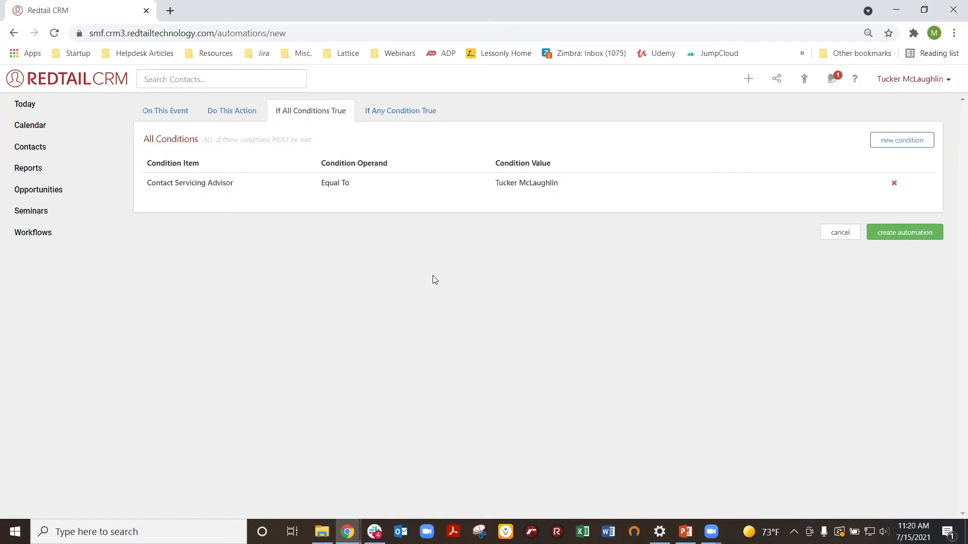
- Add an any-condition rule with Contact Status Equal To Inactive Client
left_click(403, 118)
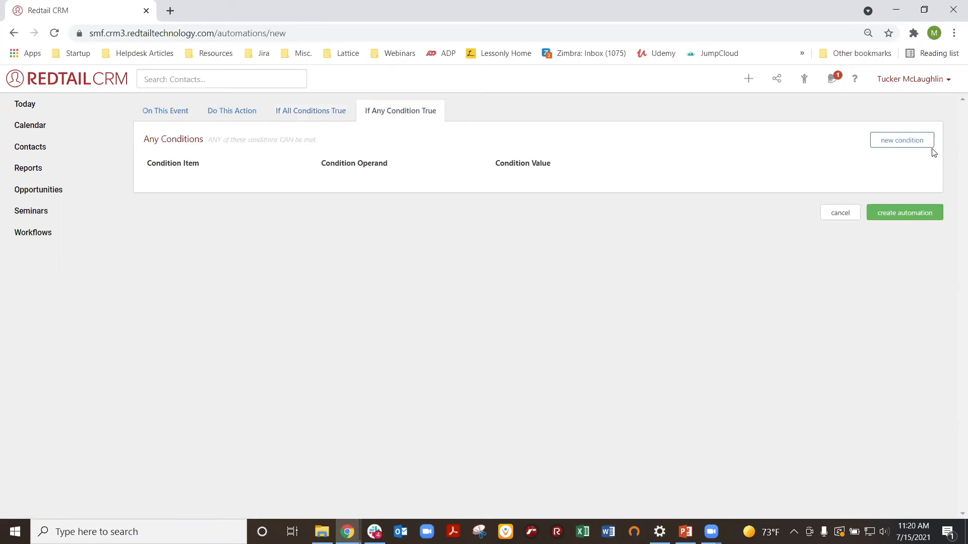
left_click(903, 146)
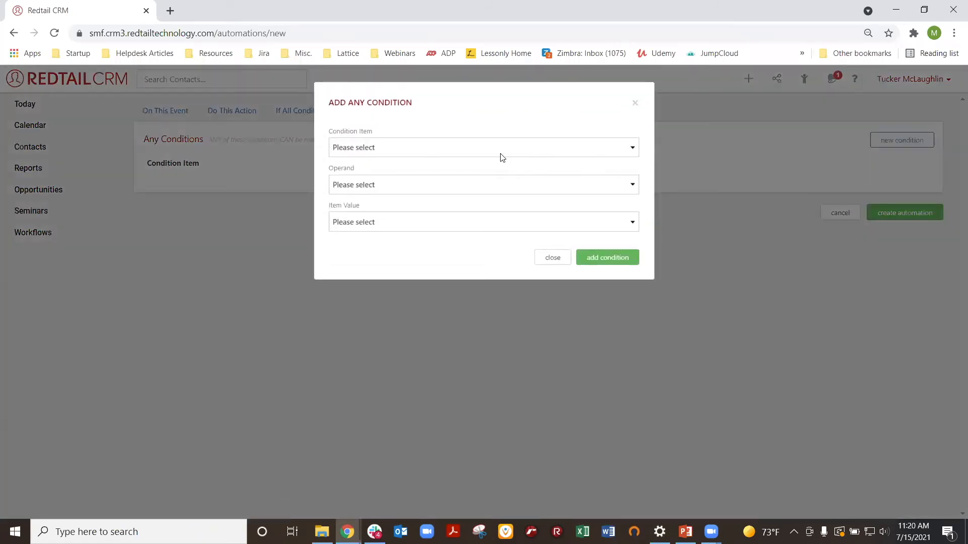
left_click(362, 149)
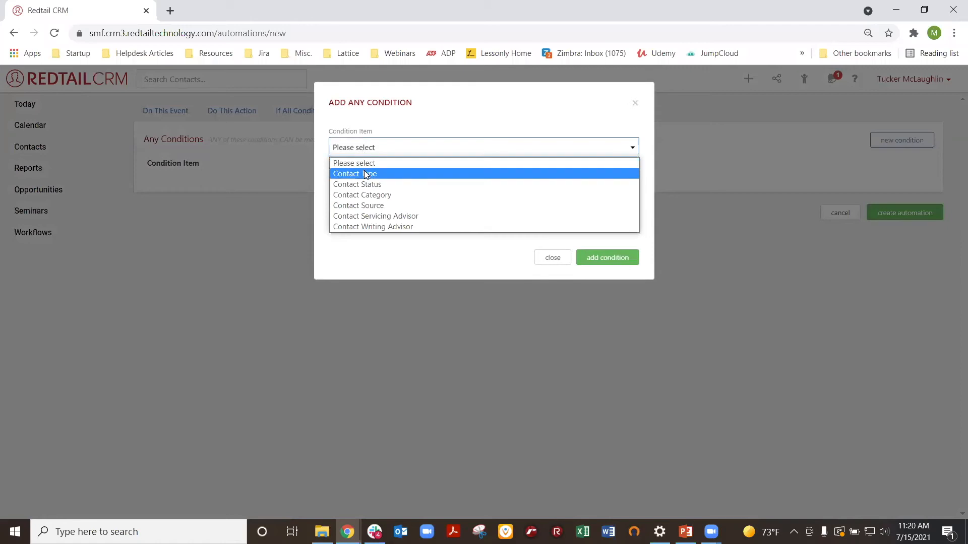
left_click(376, 185)
left_click(381, 187)
left_click(365, 211)
left_click(379, 226)
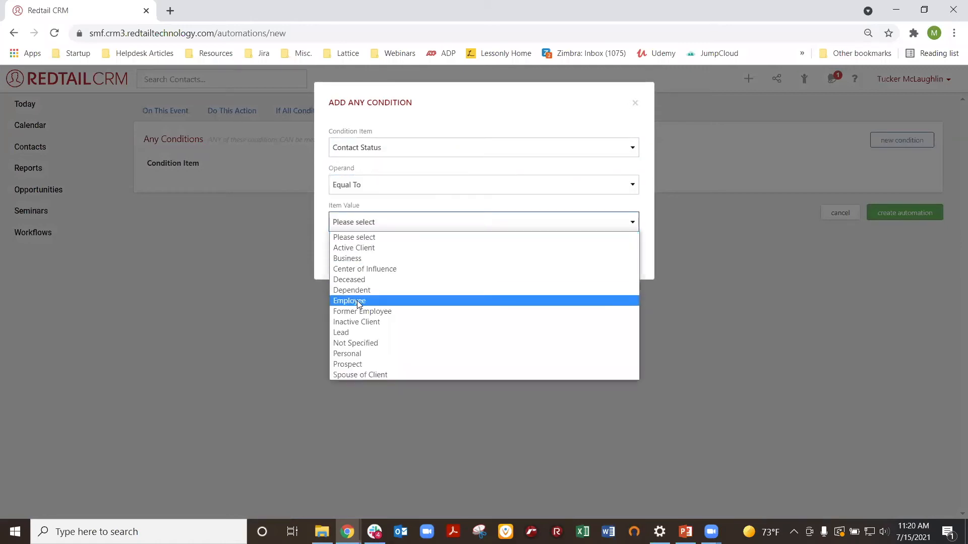
left_click(367, 324)
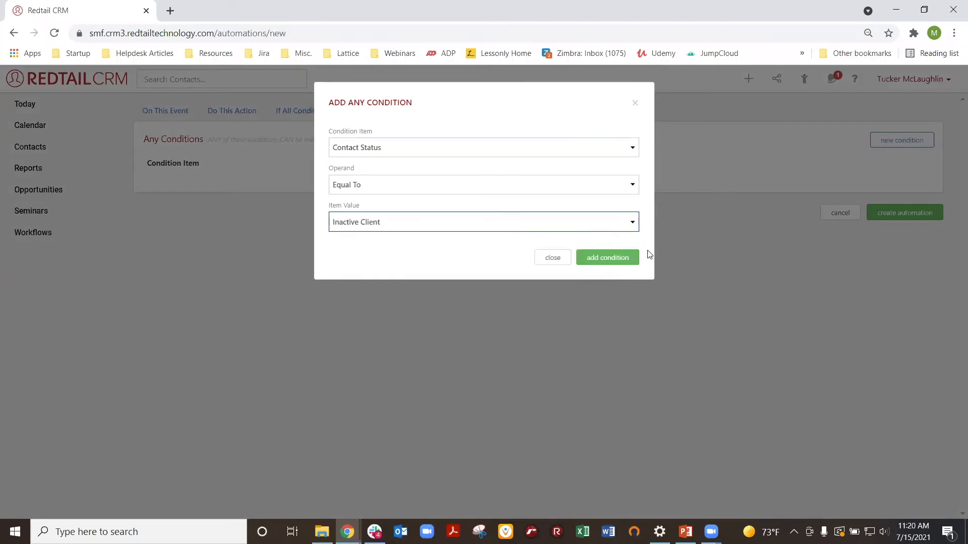
left_click(619, 260)
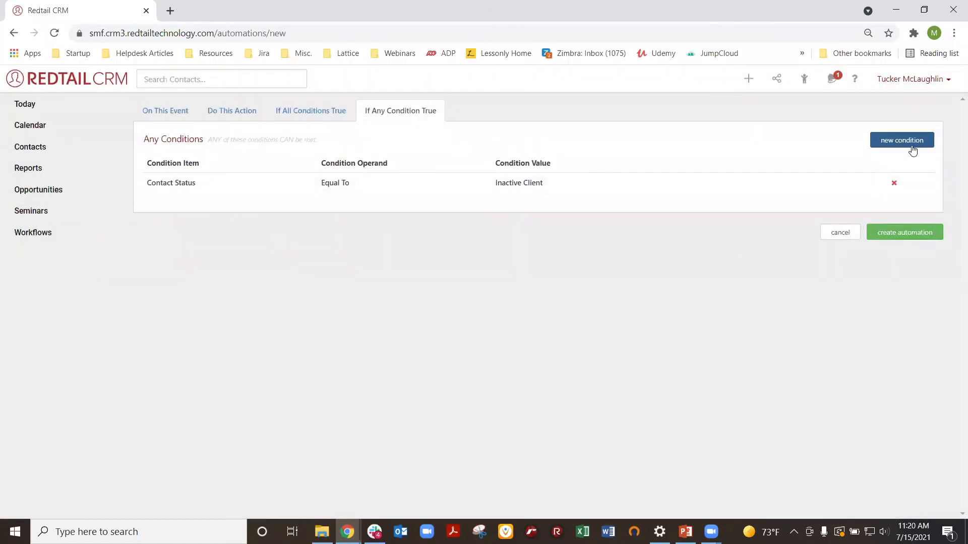
- Add a second any-condition rule with Contact Status Equal To Prospect
left_click(882, 147)
left_click(393, 147)
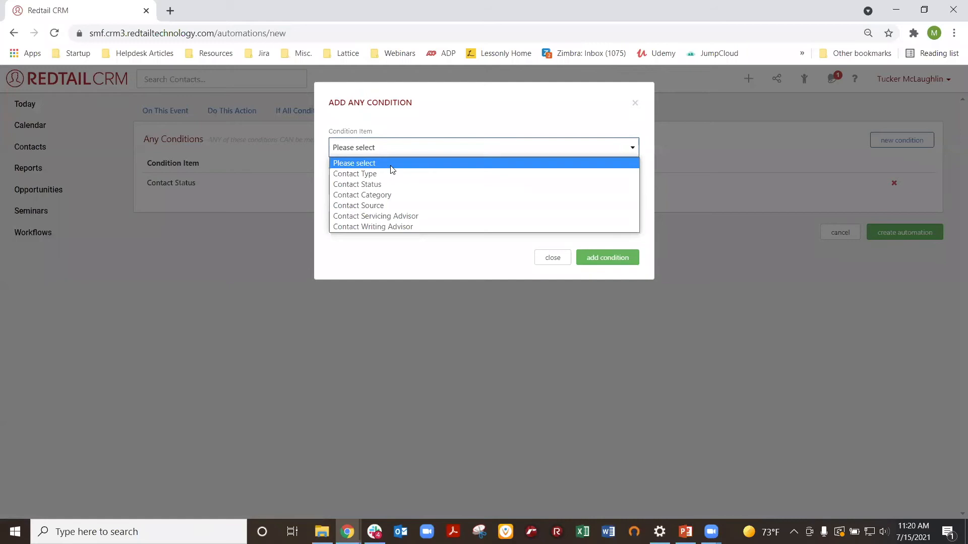
left_click(393, 185)
left_click(392, 189)
left_click(384, 209)
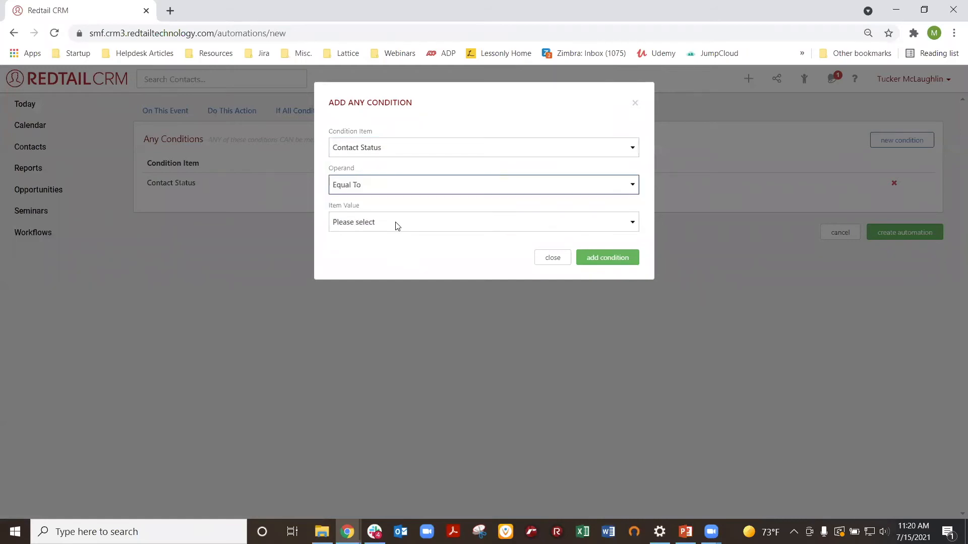
left_click(396, 223)
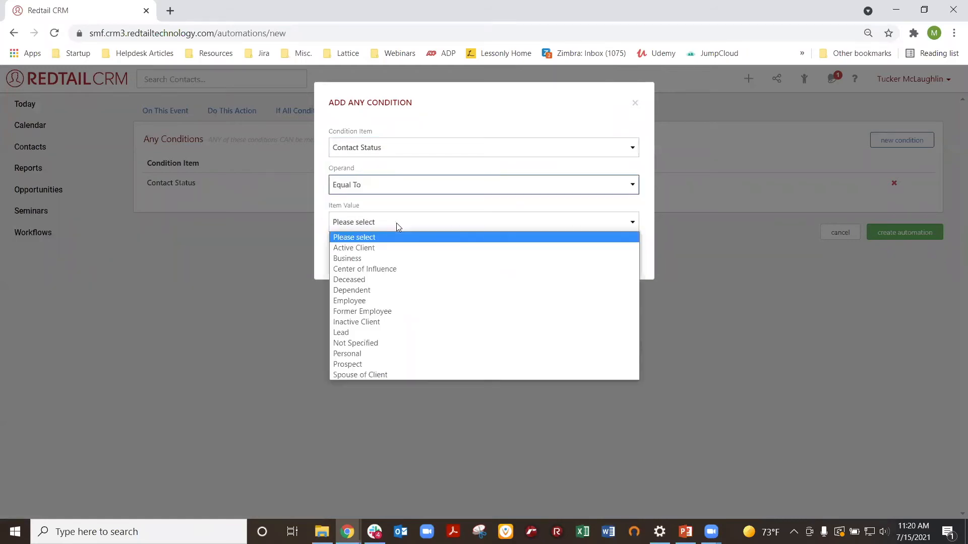
left_click(376, 364)
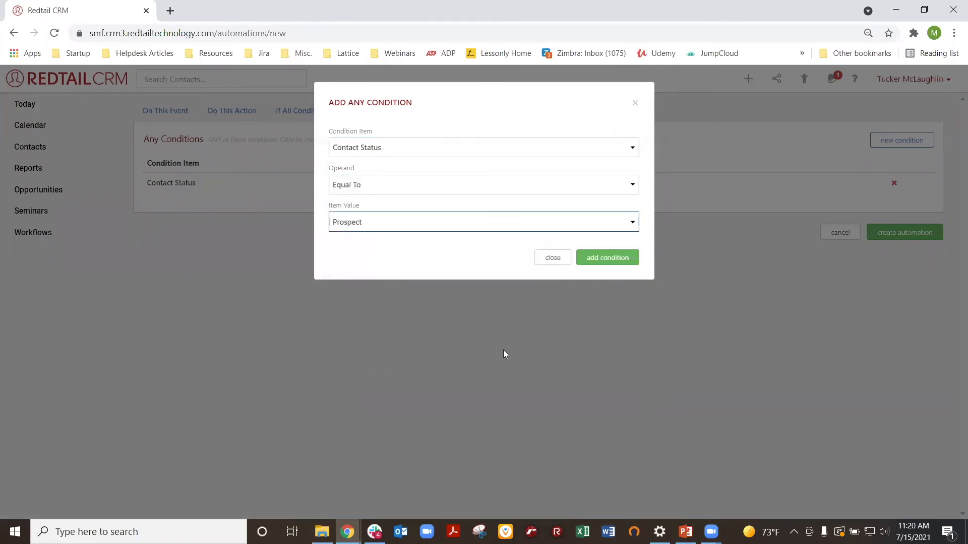
left_click(608, 264)
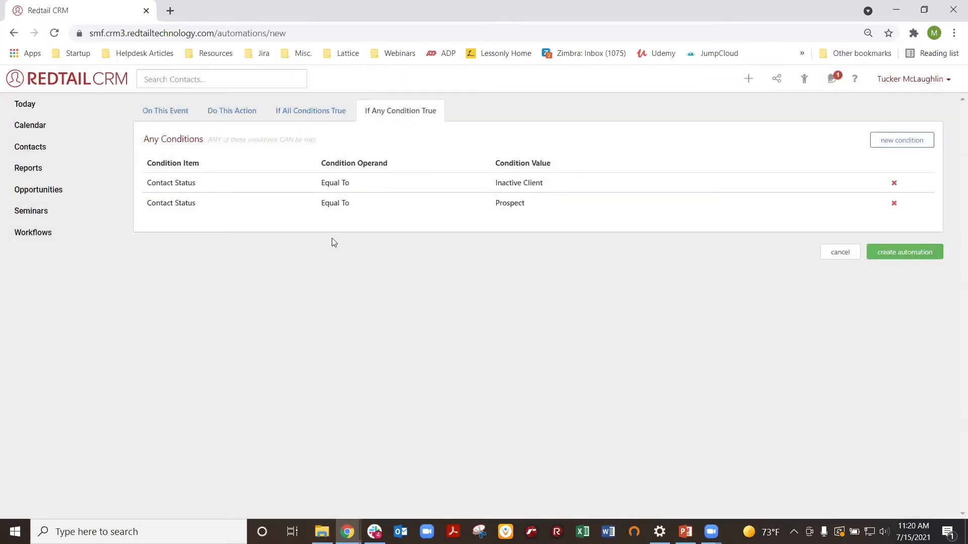
- Review the automation's trigger event, all and any conditions, and action, and create the automation
left_click(173, 111)
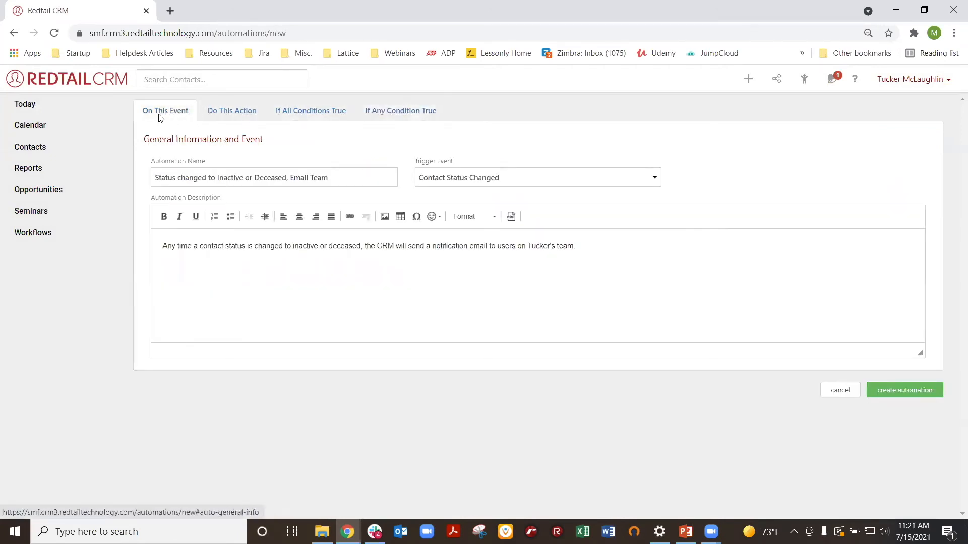
left_click_drag(410, 163, 492, 162)
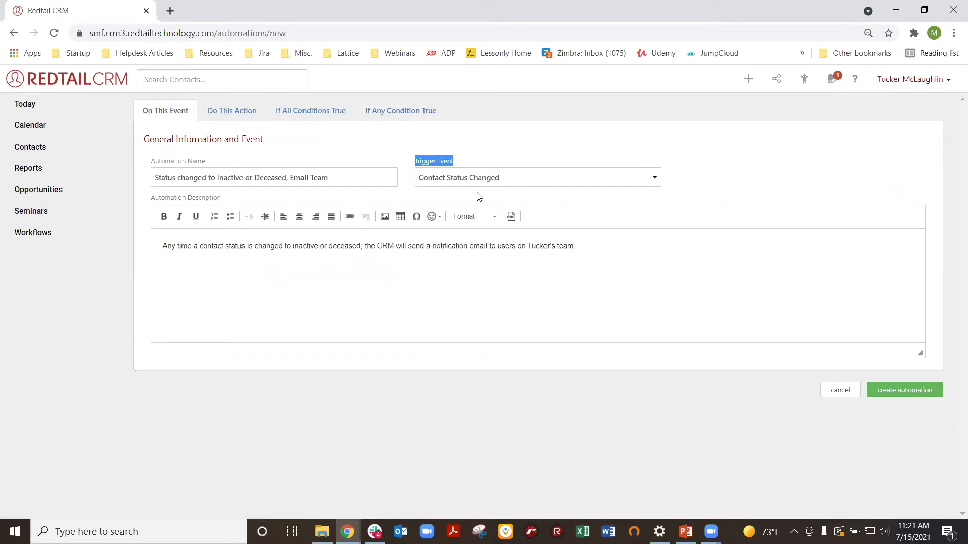
left_click(303, 113)
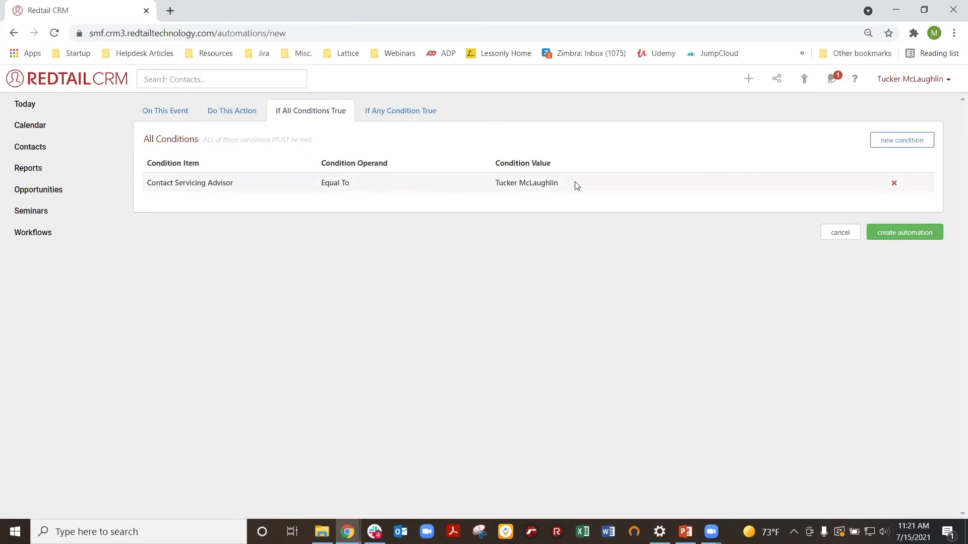
left_click(394, 113)
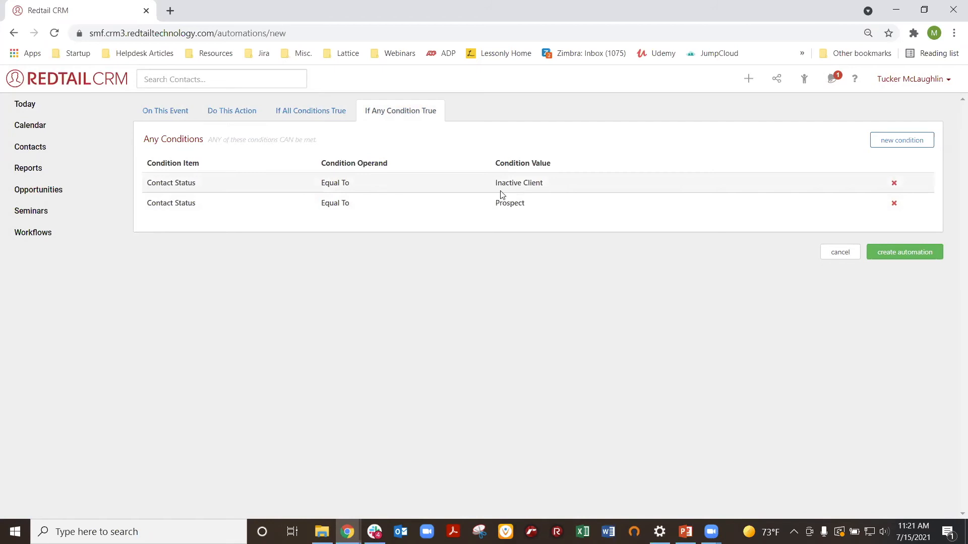
left_click(230, 115)
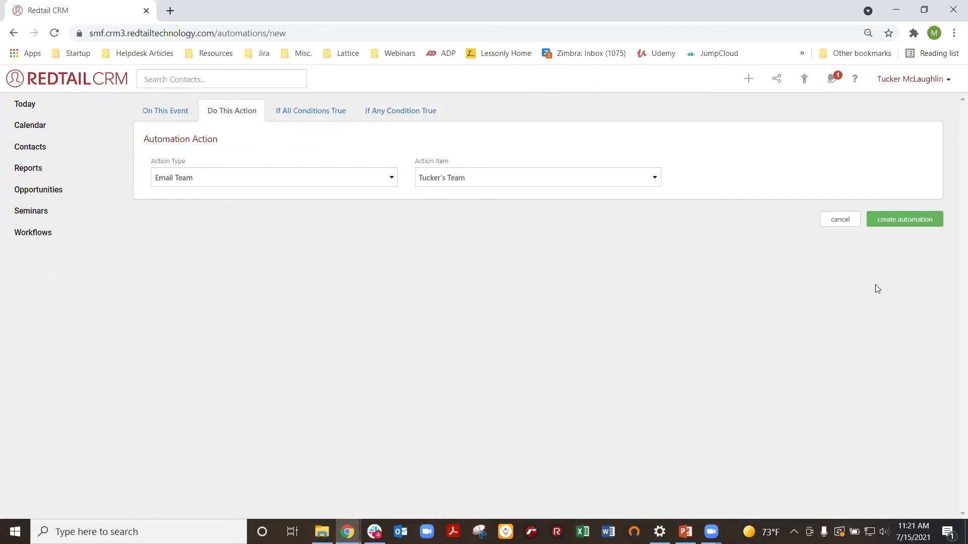
left_click(910, 223)
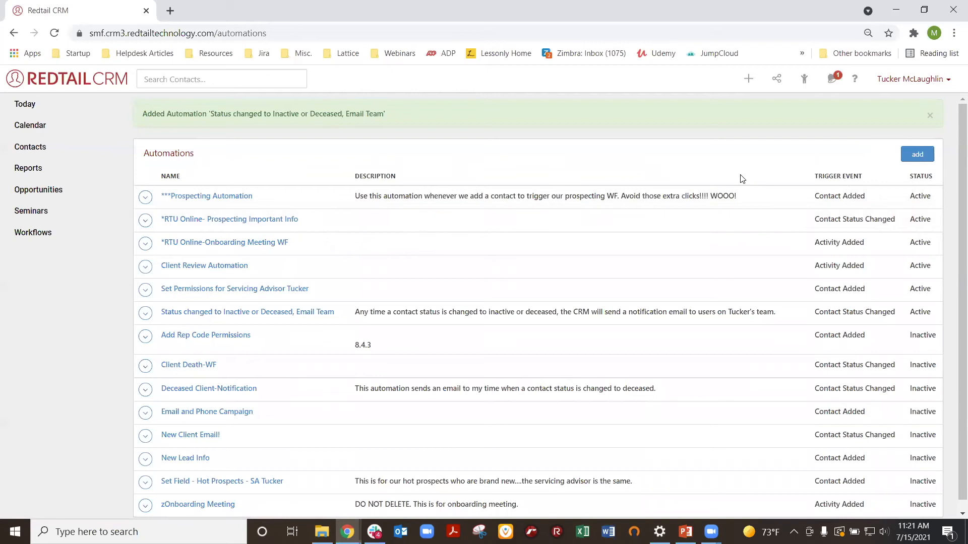
- Open the second contact among the recently viewed ones and check the servicing advisor in the contact details
left_click(804, 79)
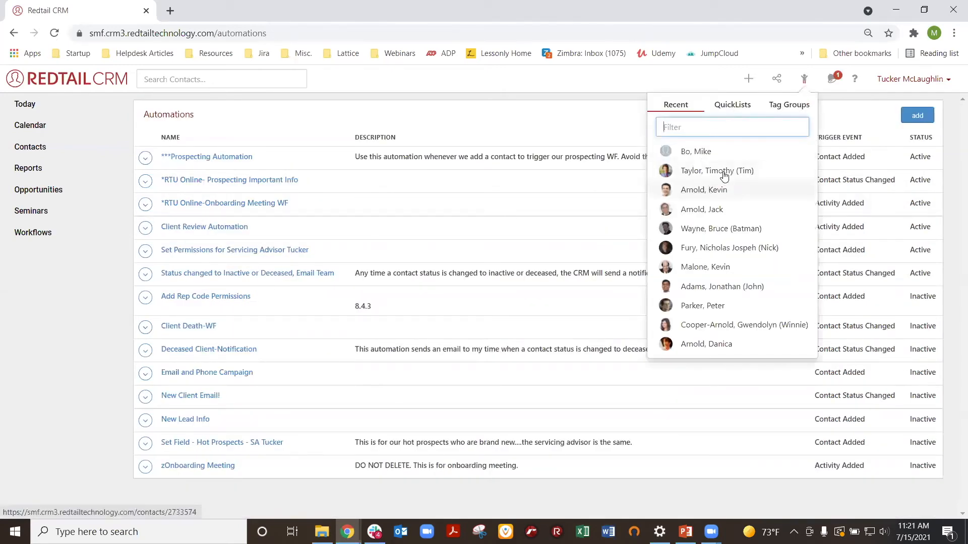
left_click(724, 172)
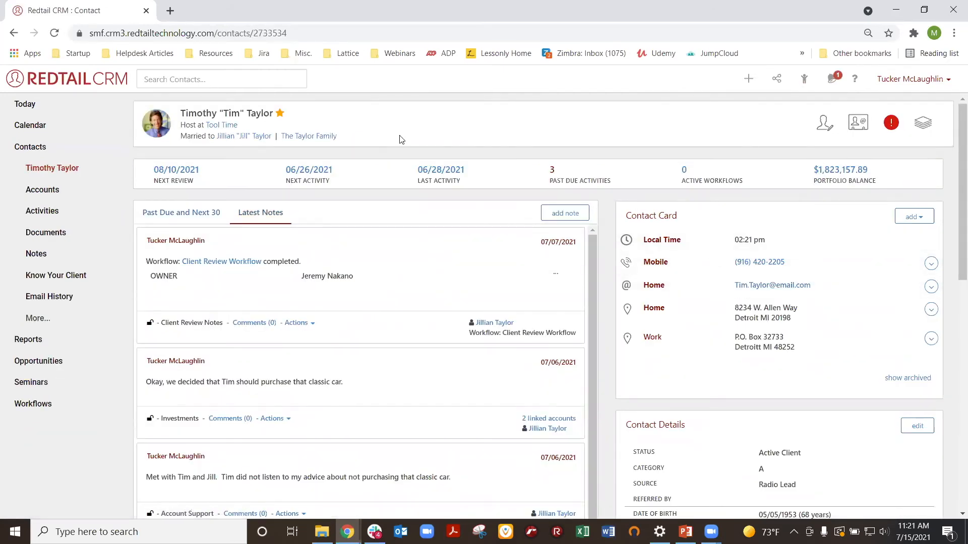
scroll(593, 258, "down", 4)
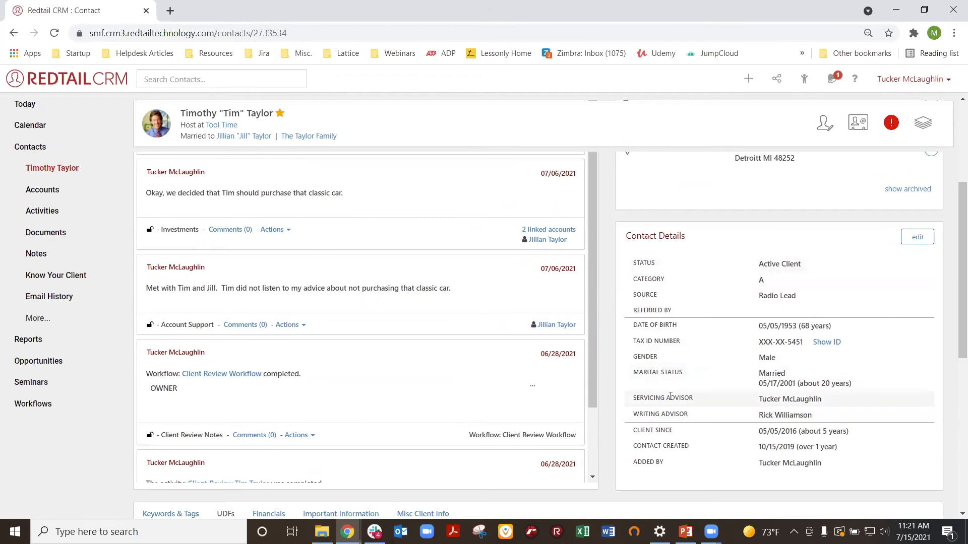
left_click_drag(755, 402, 833, 400)
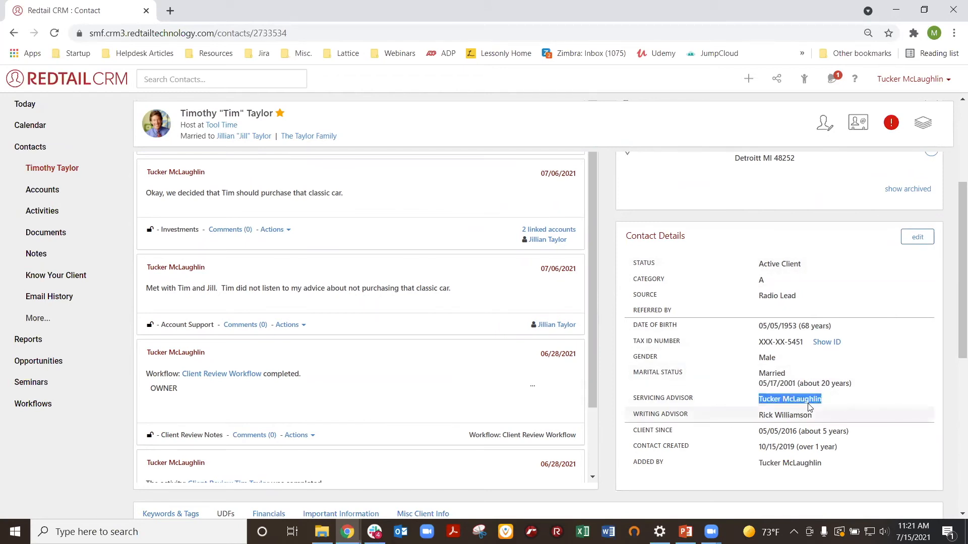
left_click(810, 400)
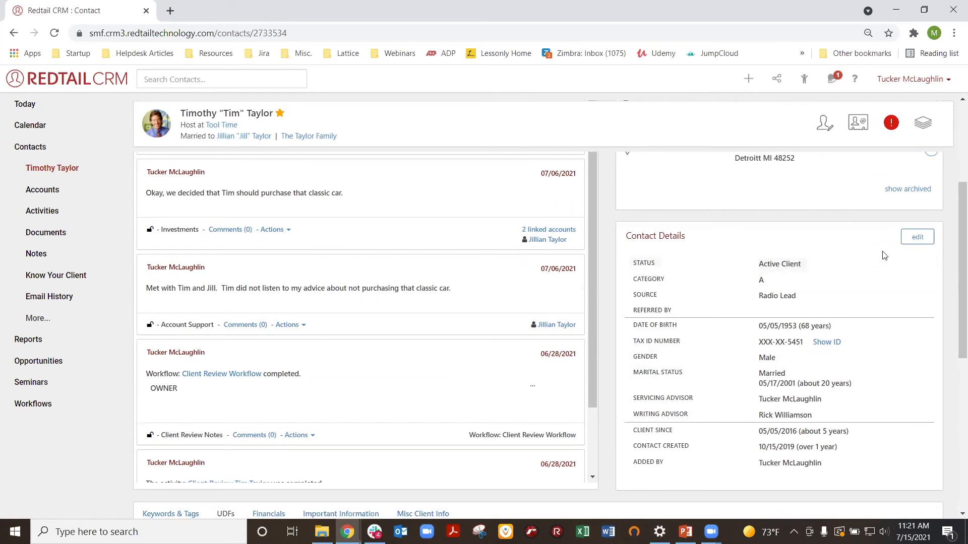
- Set the contact's status to Inactive Client and save the contact details
left_click(914, 238)
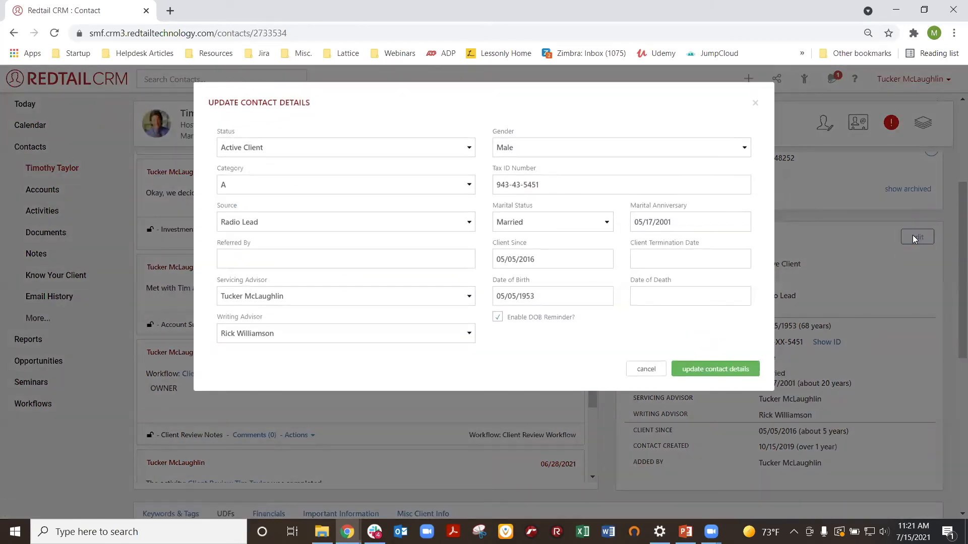
left_click(275, 147)
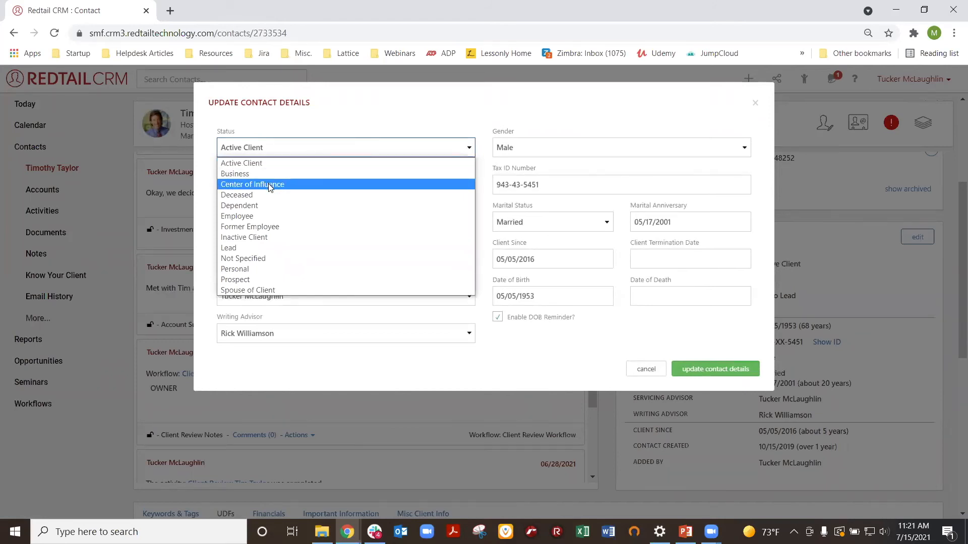
left_click(259, 240)
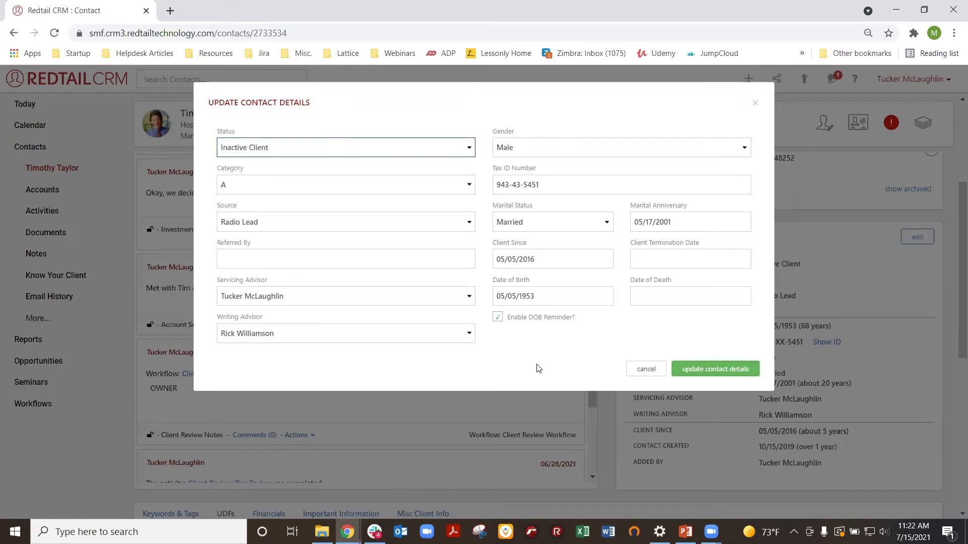
left_click(700, 369)
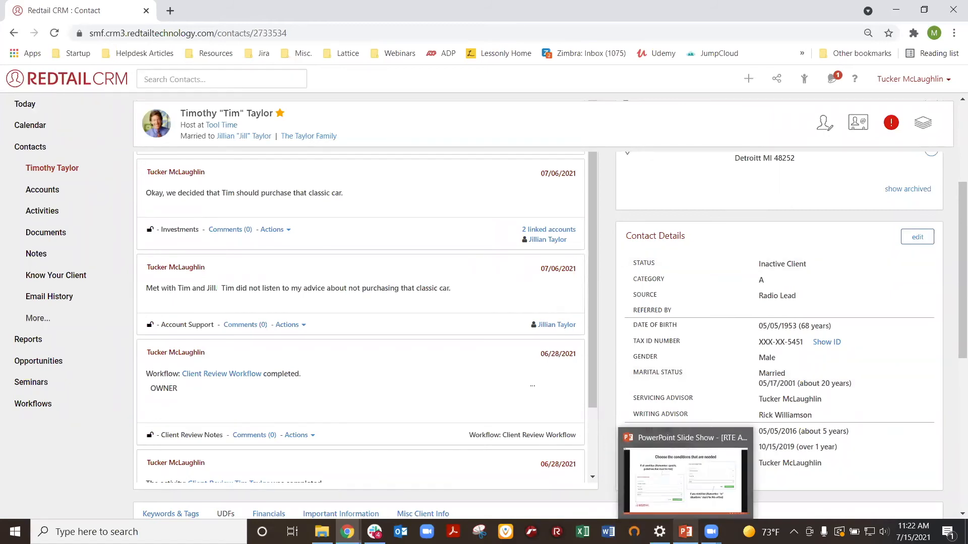
- Switch to the PowerPoint slide show, view the sample notification email on the following slide, and return to Redtail CRM in Chrome
left_click(685, 531)
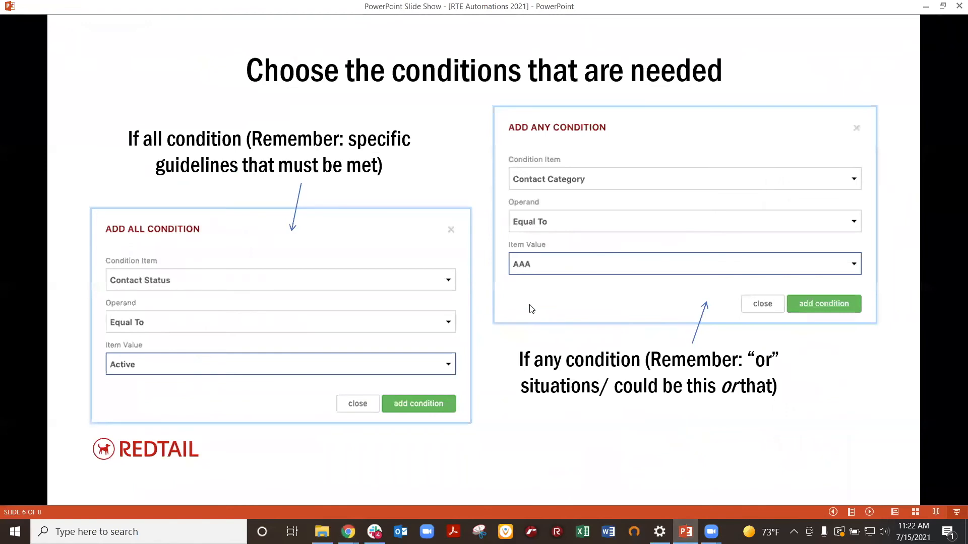
left_click(503, 280)
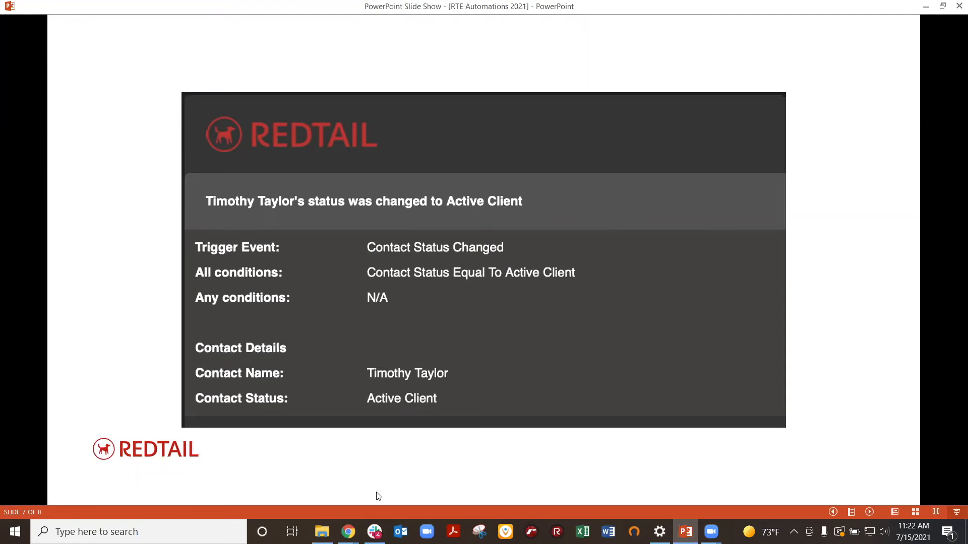
left_click(347, 532)
left_click(402, 493)
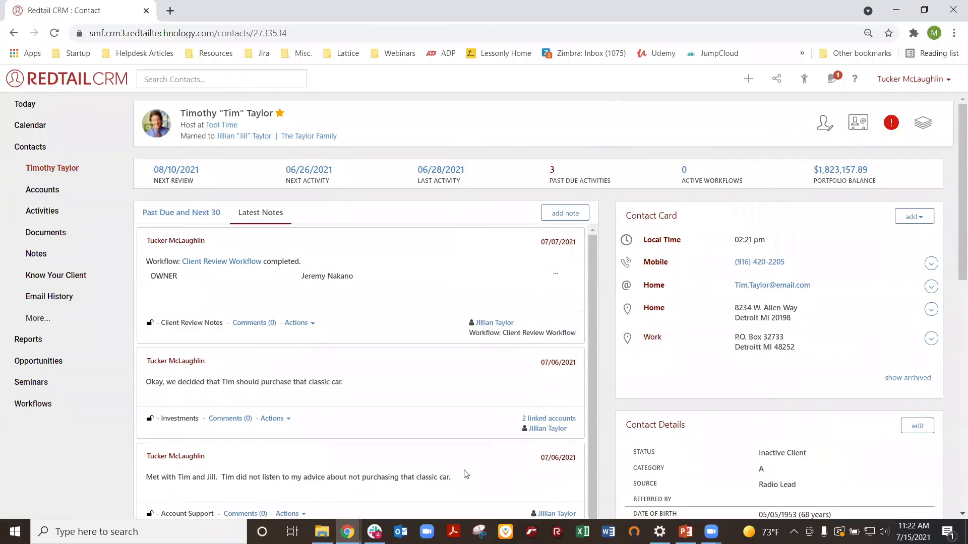
- Switch to the PowerPoint slide show, view the slides on all/any conditions and automation examples, and return to Redtail CRM in Chrome
left_click(686, 532)
key("Right")
key("Right")
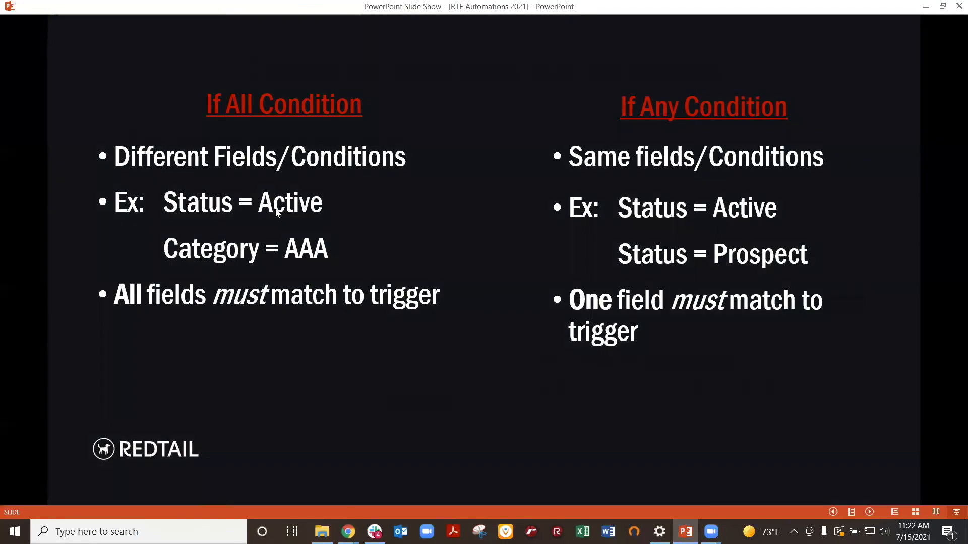
key("Right")
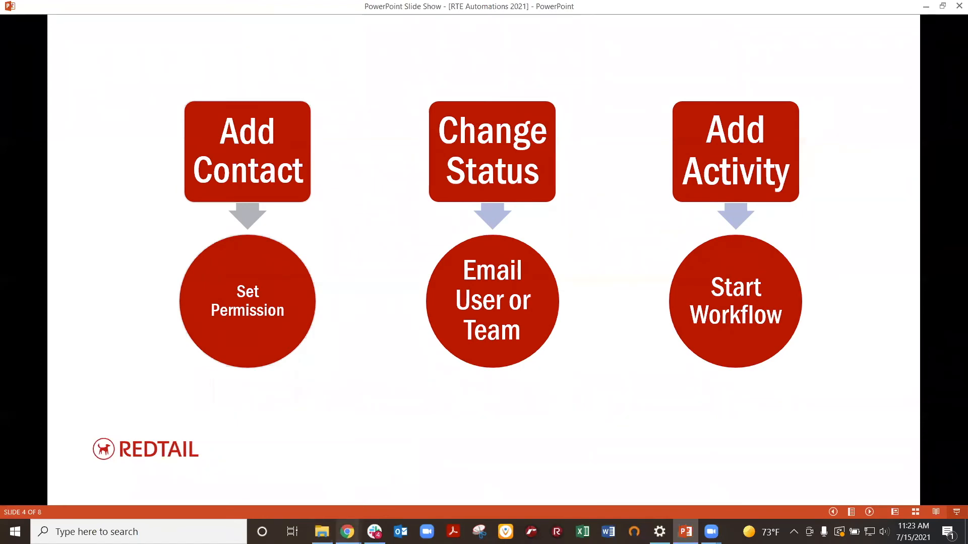
left_click(347, 532)
left_click(369, 513)
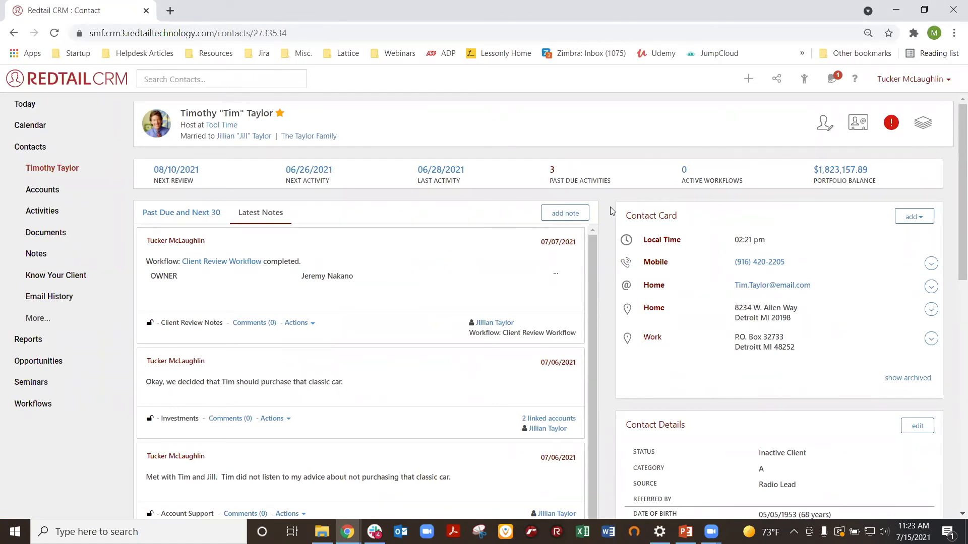
- Go to the automation templates in the account management settings and start a new automation
left_click(910, 80)
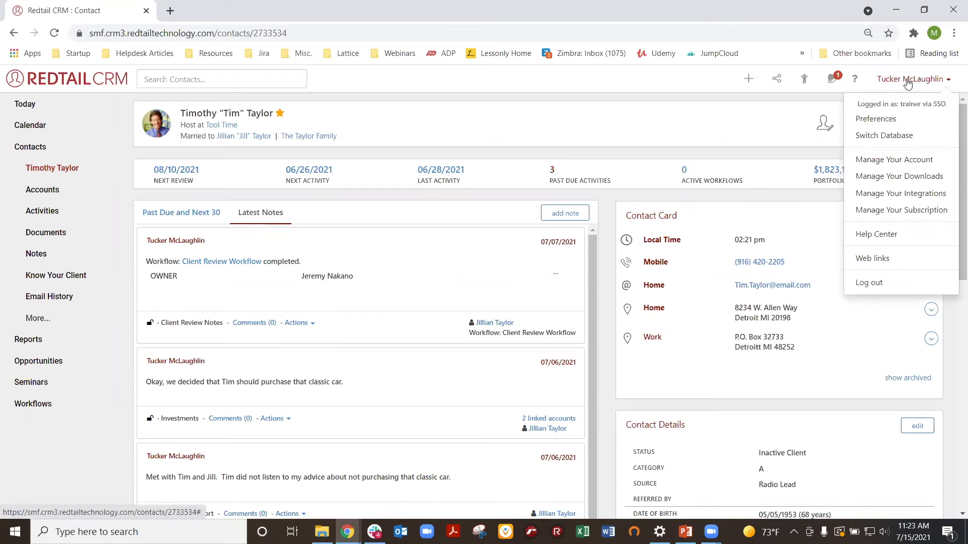
left_click(890, 162)
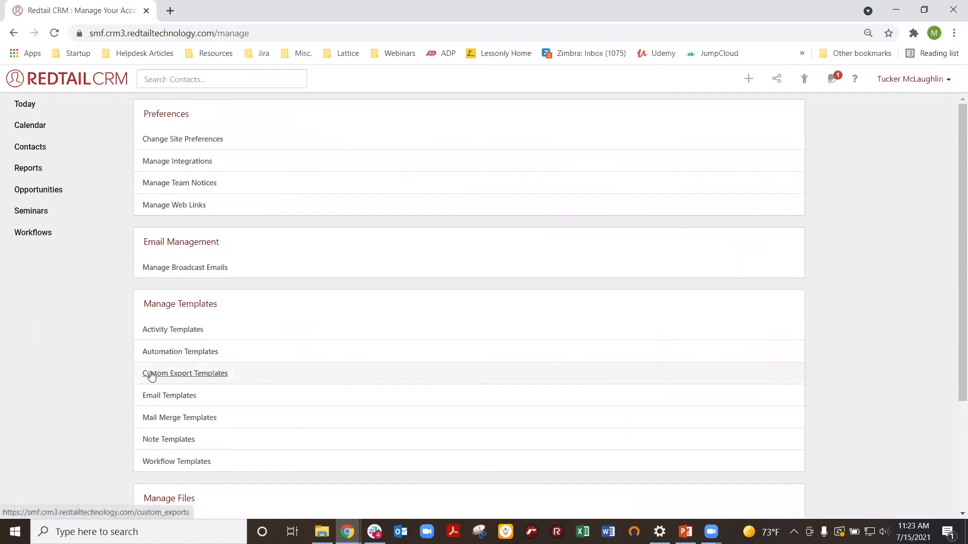
left_click(174, 353)
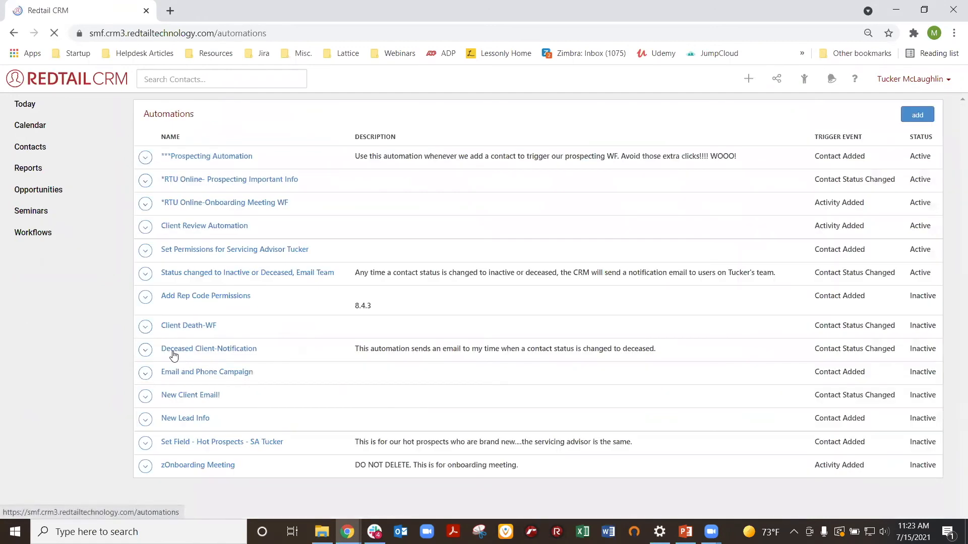
left_click(922, 117)
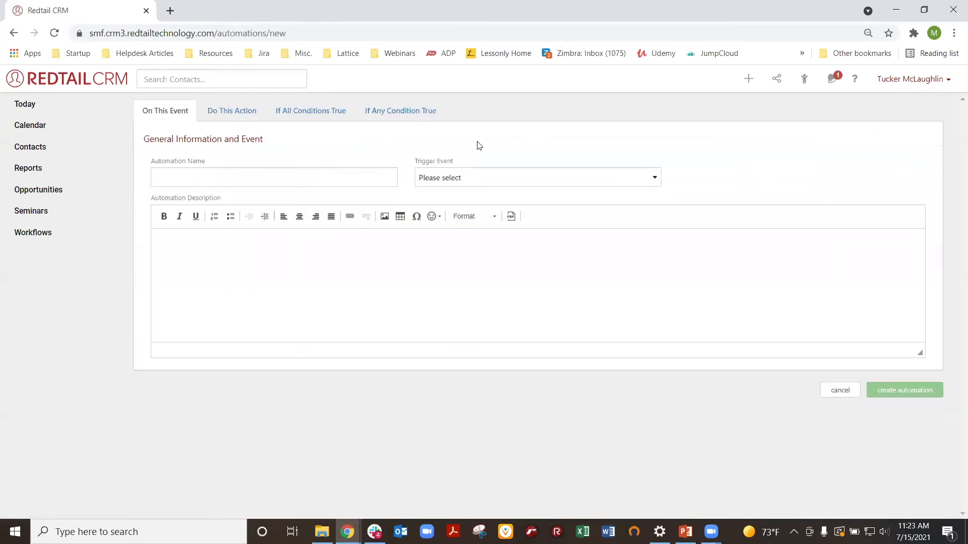
- Name the automation Link Client Review Workflow to "Client Review" Activities
left_click(295, 176)
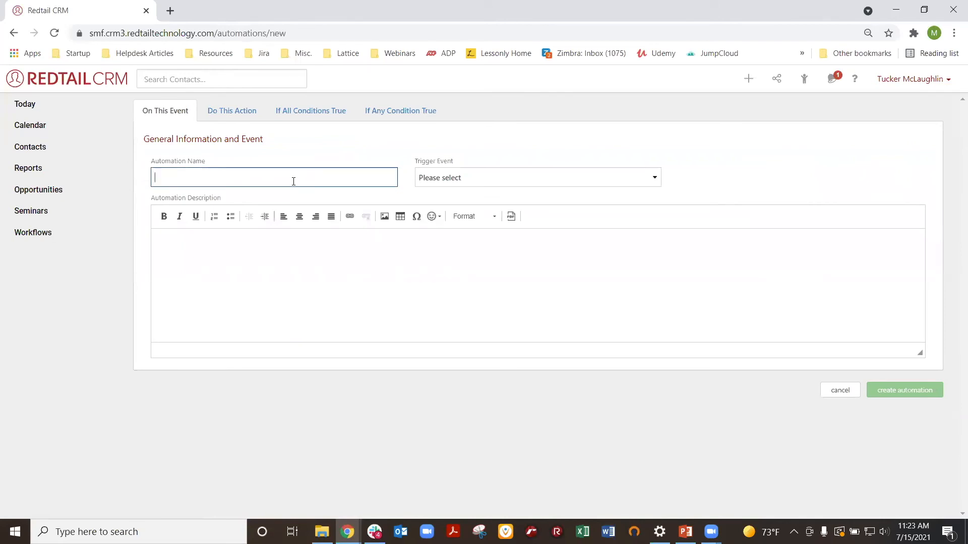
type("Link Clien")
type("t R")
type("eivew")
key("BackSpace")
key("BackSpace")
key("BackSpace")
type("view Workflow")
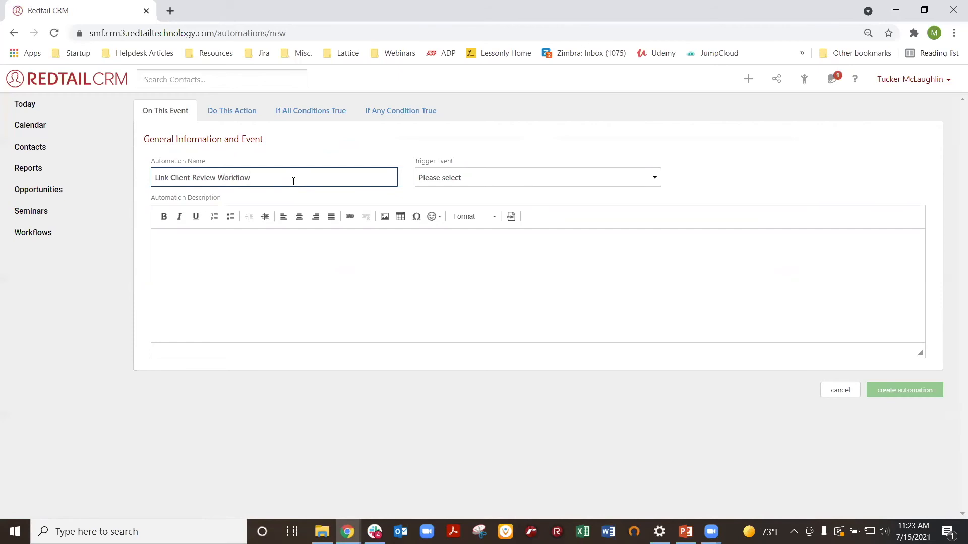
type(" to ")
type("Cli")
key("BackSpace")
key("BackSpace")
key("BackSpace")
type("\"CLient")
key("BackSpace")
key("BackSpace")
key("BackSpace")
key("BackSpace")
key("BackSpace")
type("ient Review\" Activitioes")
key("BackSpace")
key("BackSpace")
key("BackSpace")
type("es")
left_click(398, 151)
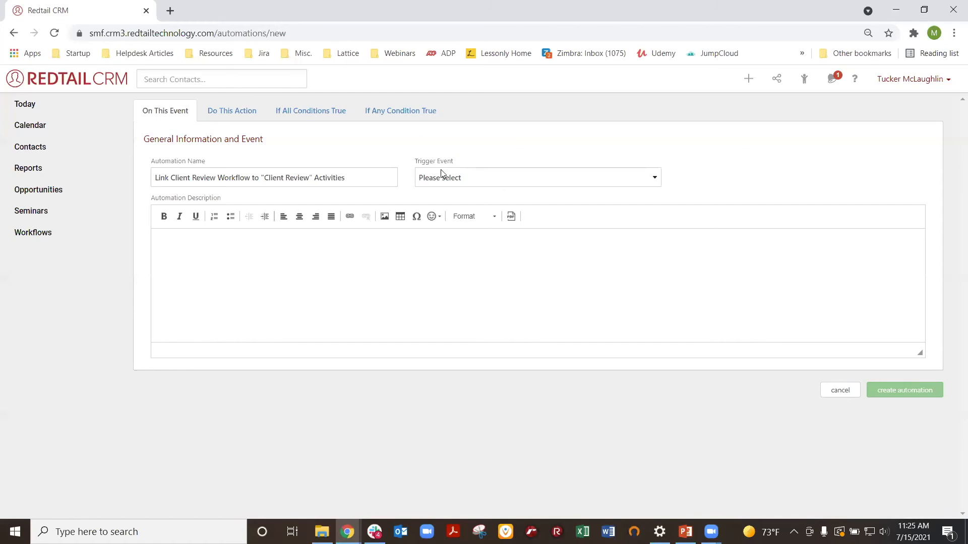
- Set the trigger event to Activity Added and the action to Link Workflow from Active Template with Client Review Workflow
left_click(501, 180)
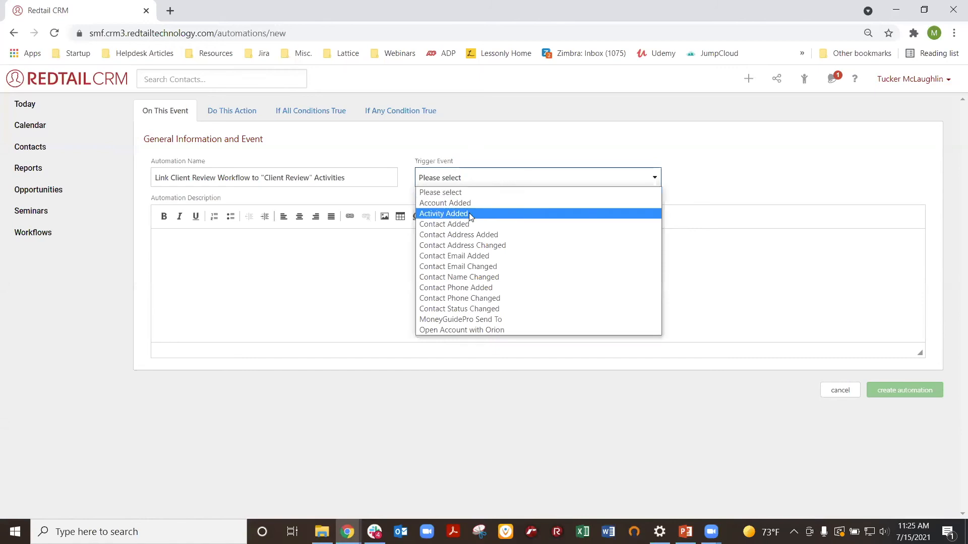
left_click(485, 217)
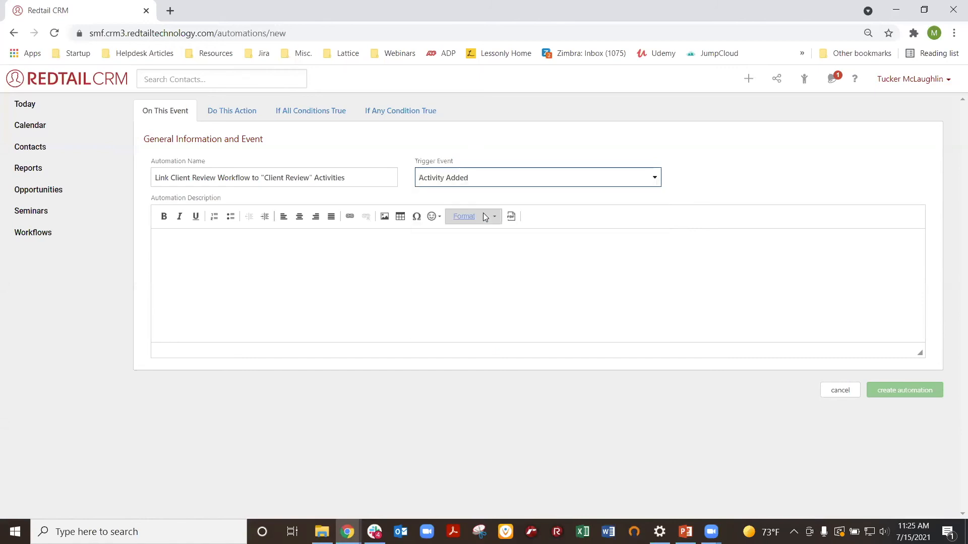
left_click(228, 115)
left_click(361, 183)
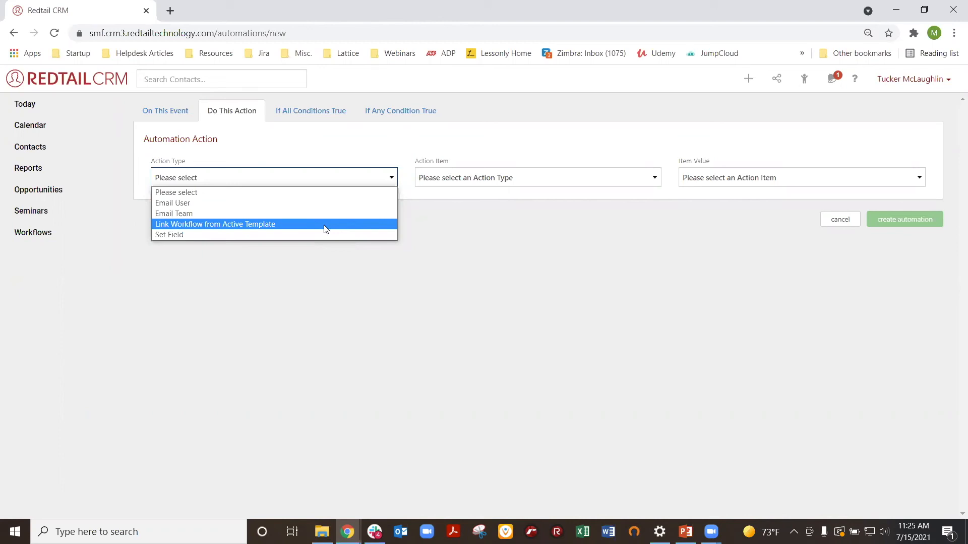
left_click(324, 224)
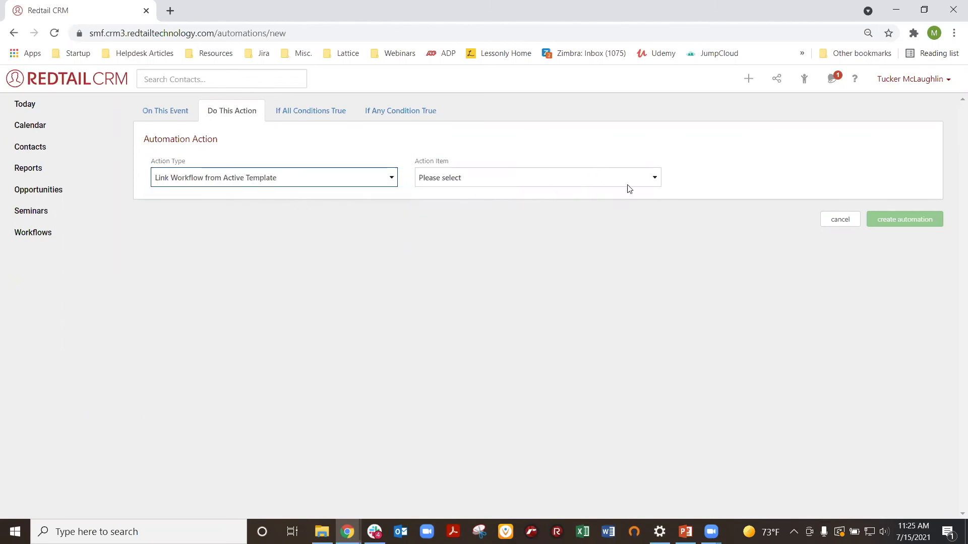
left_click(604, 178)
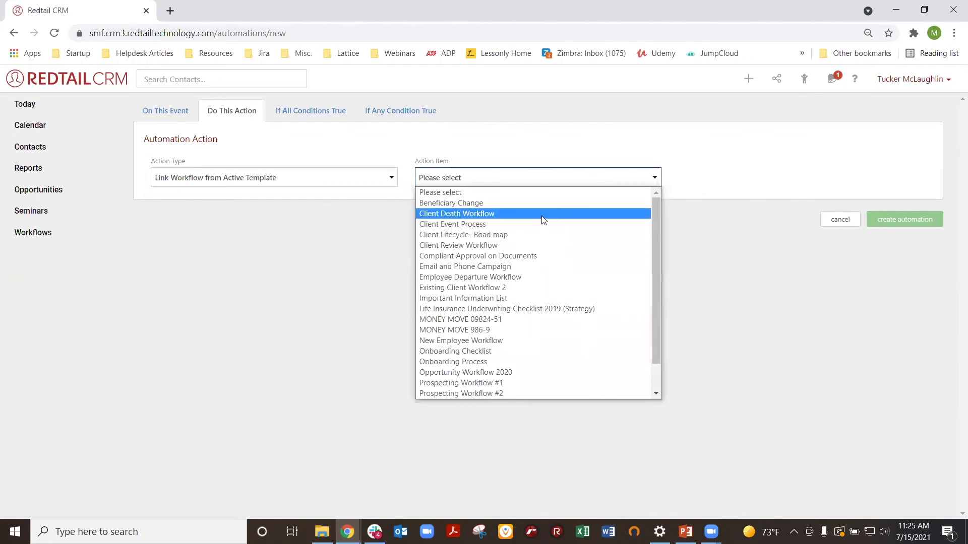
left_click(486, 245)
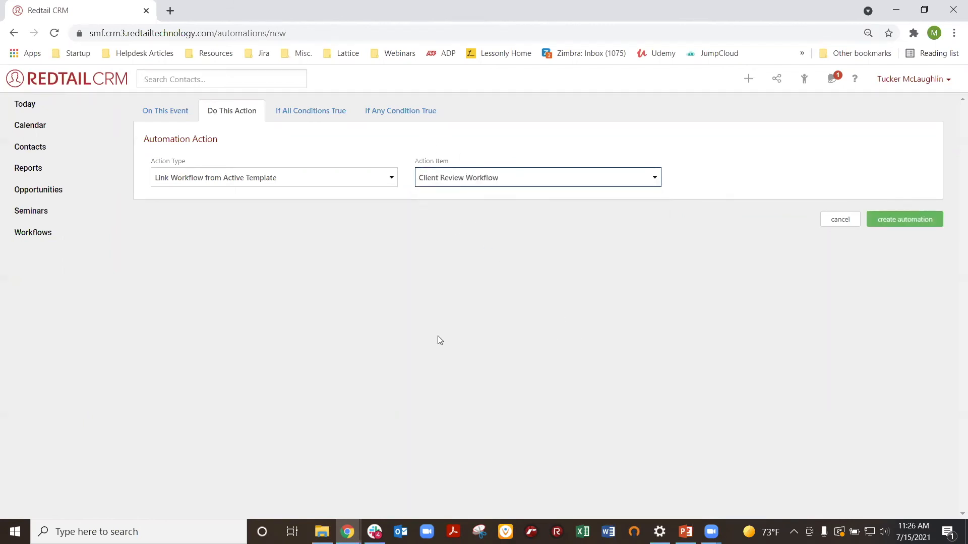
- Add an all-conditions rule with Activity Type Equal To Client Review, and create the automation
left_click(312, 116)
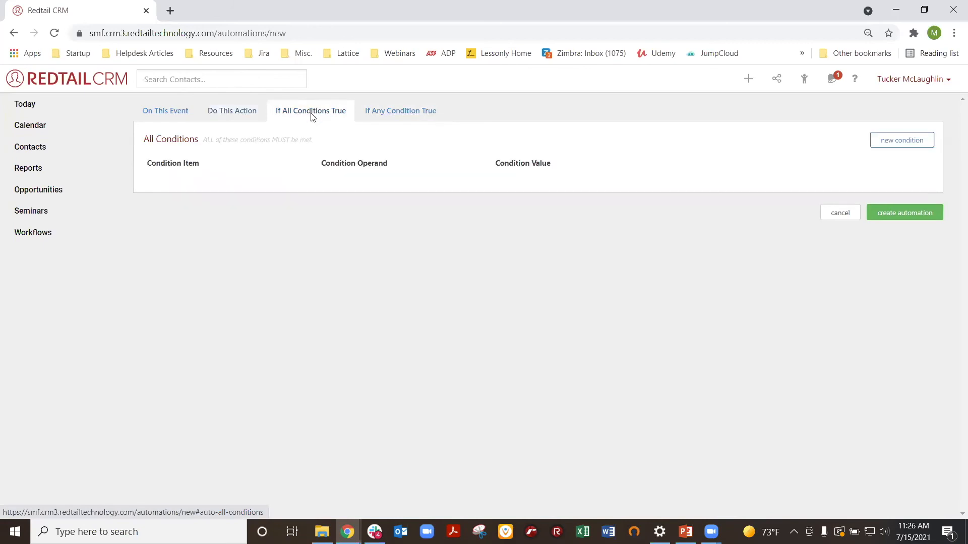
left_click(901, 146)
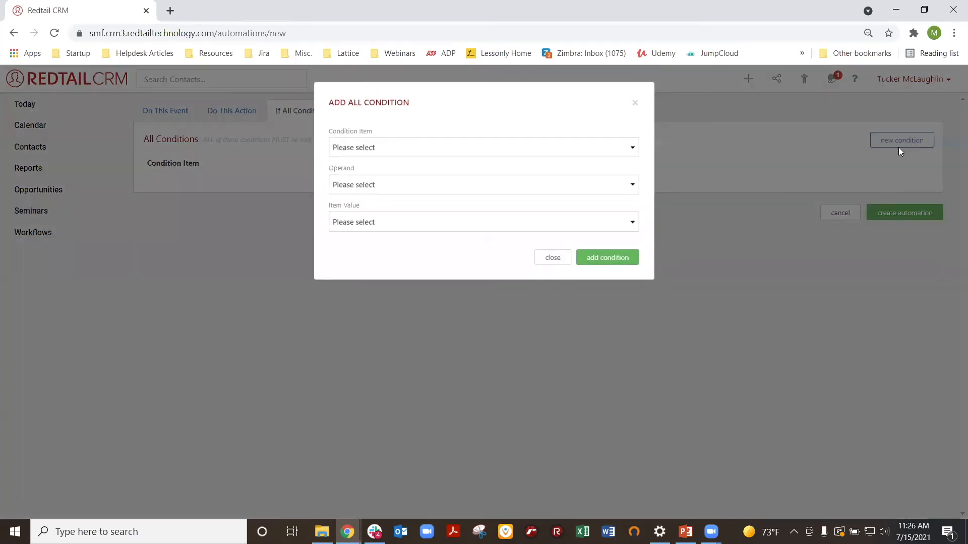
left_click(441, 150)
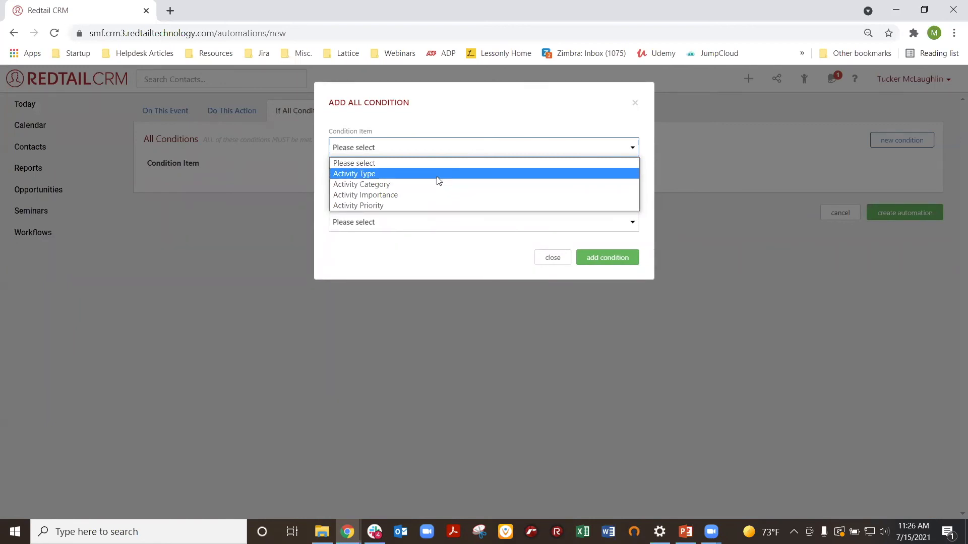
left_click(355, 175)
left_click(361, 186)
left_click(356, 208)
left_click(380, 223)
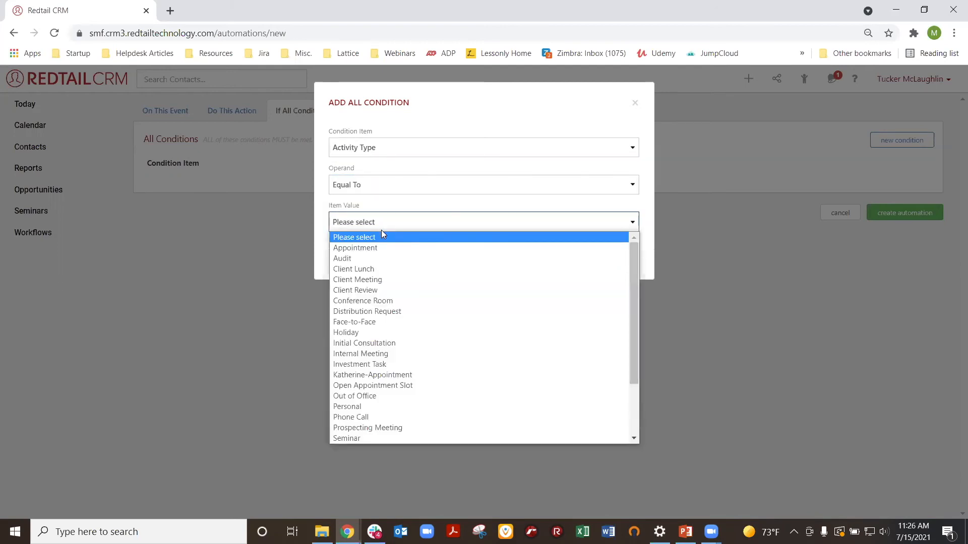
left_click(367, 290)
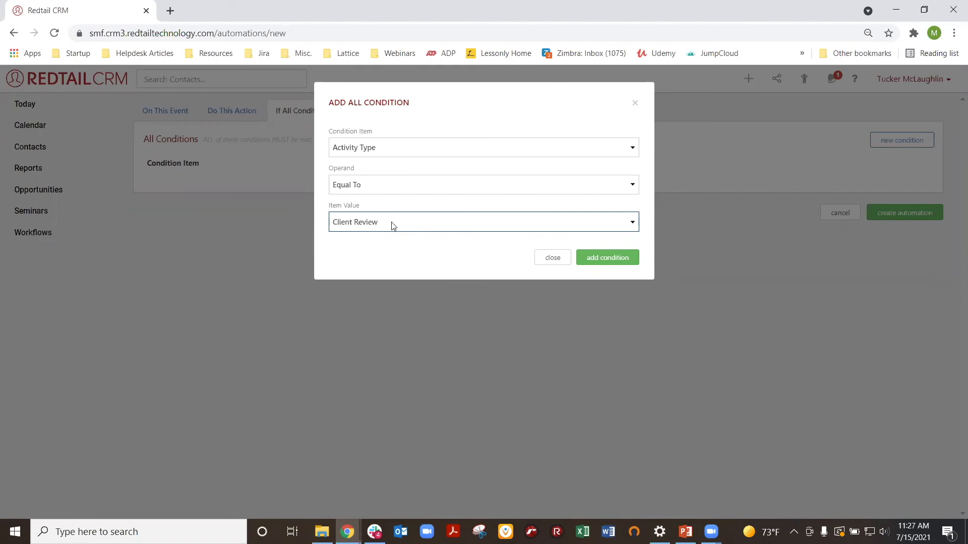
left_click(387, 148)
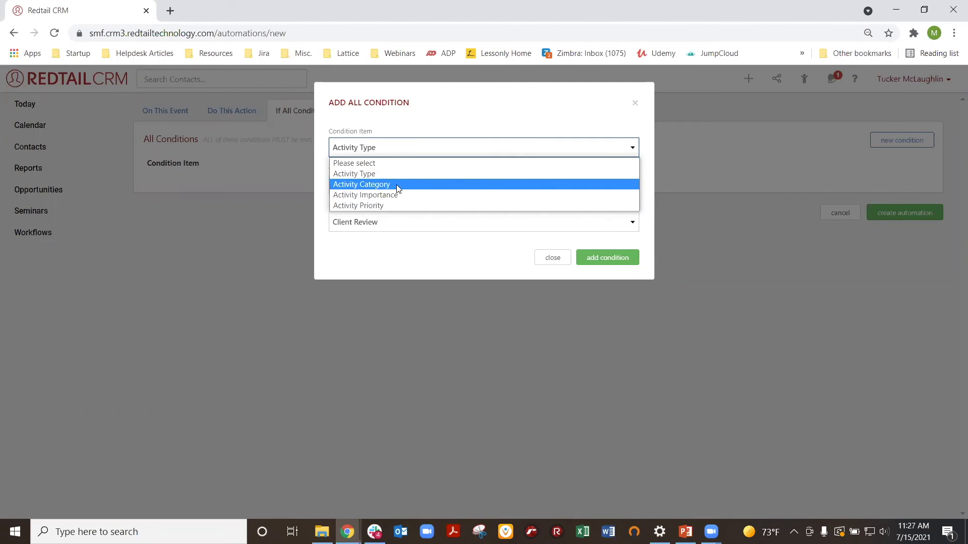
left_click(402, 132)
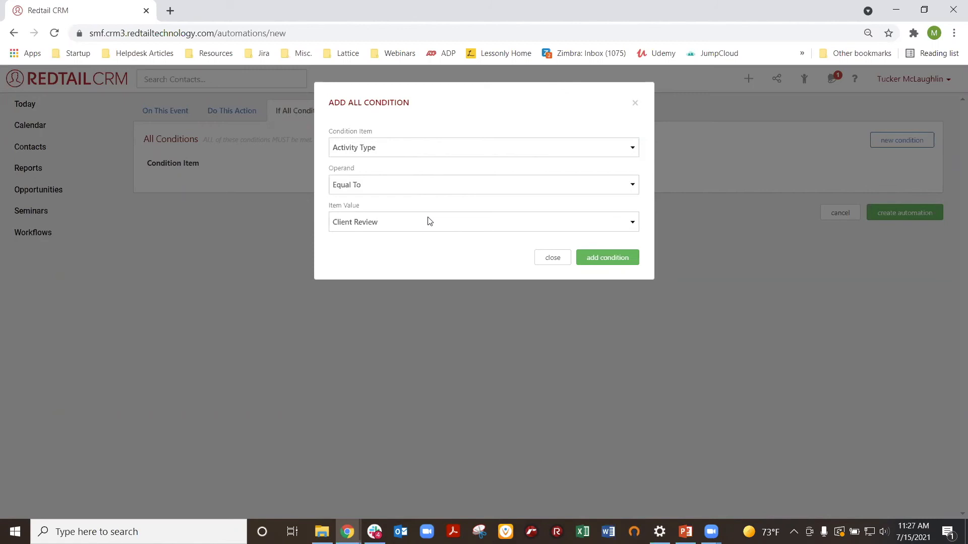
left_click(609, 257)
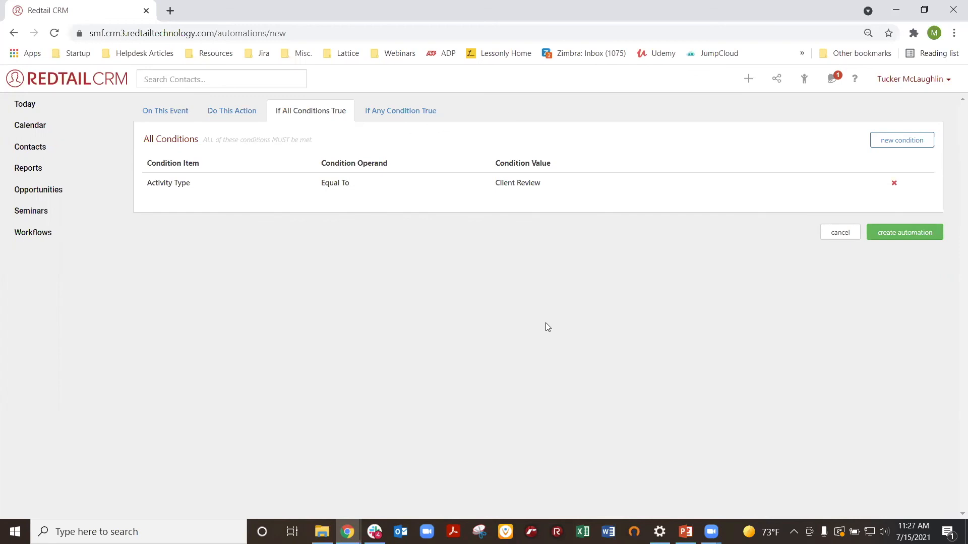
left_click(896, 244)
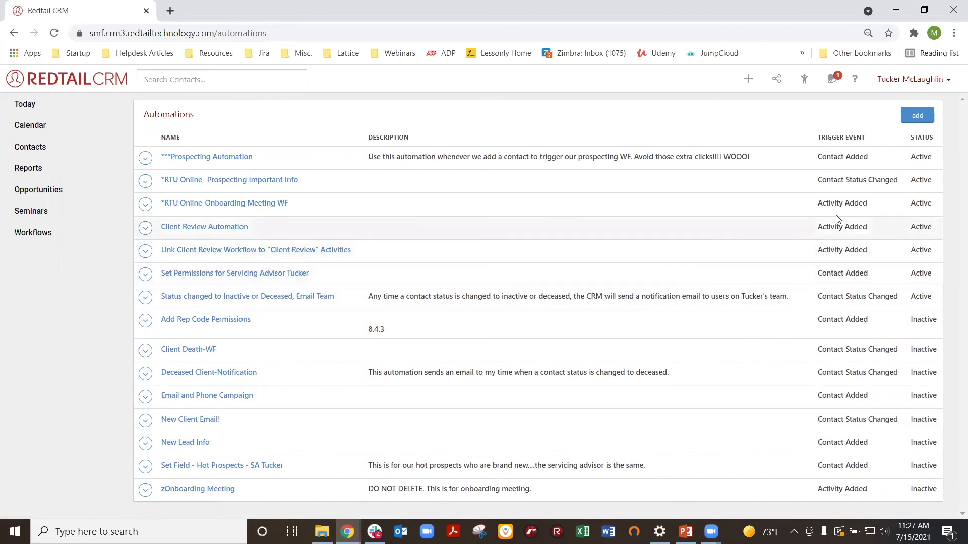
- Open the most recently viewed contact and start a new activity from the contact's record
left_click(804, 79)
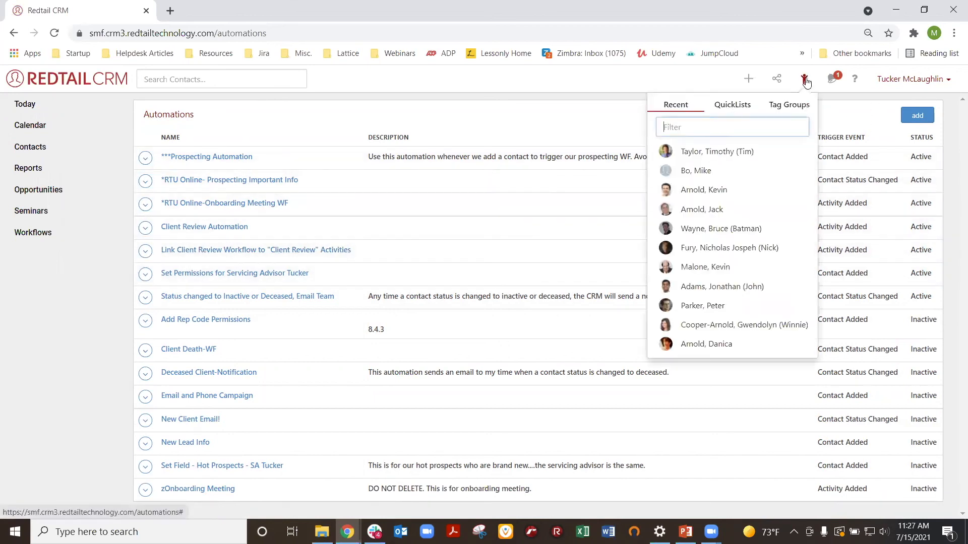
left_click(728, 153)
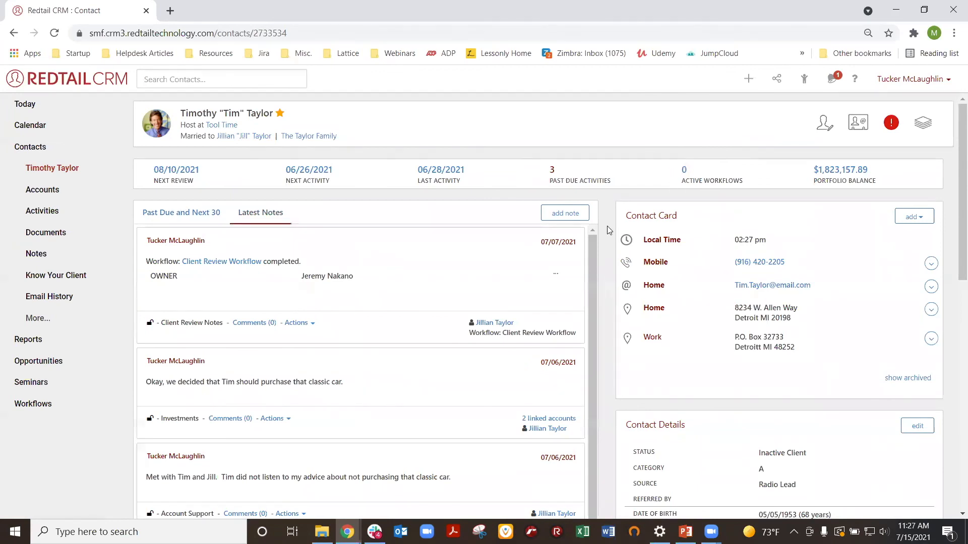
left_click(750, 81)
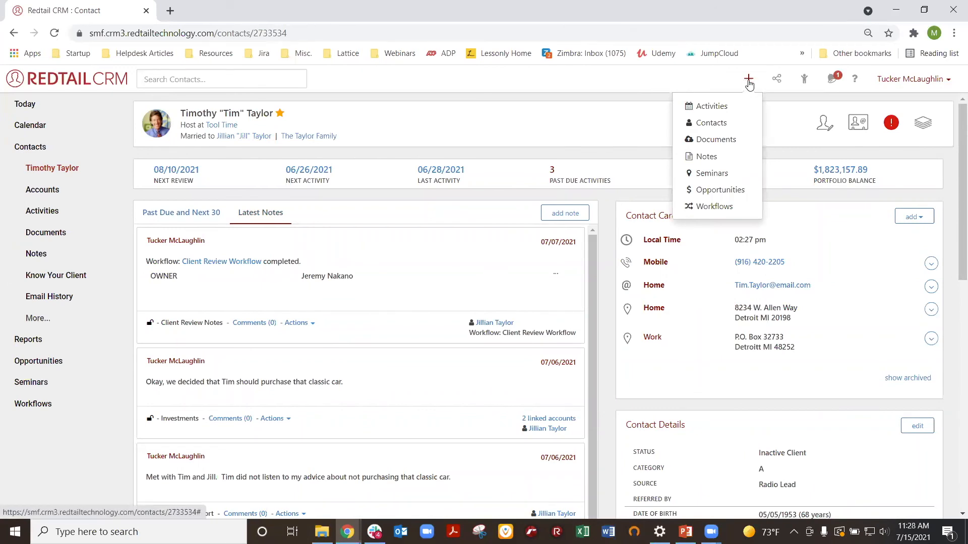
left_click(719, 111)
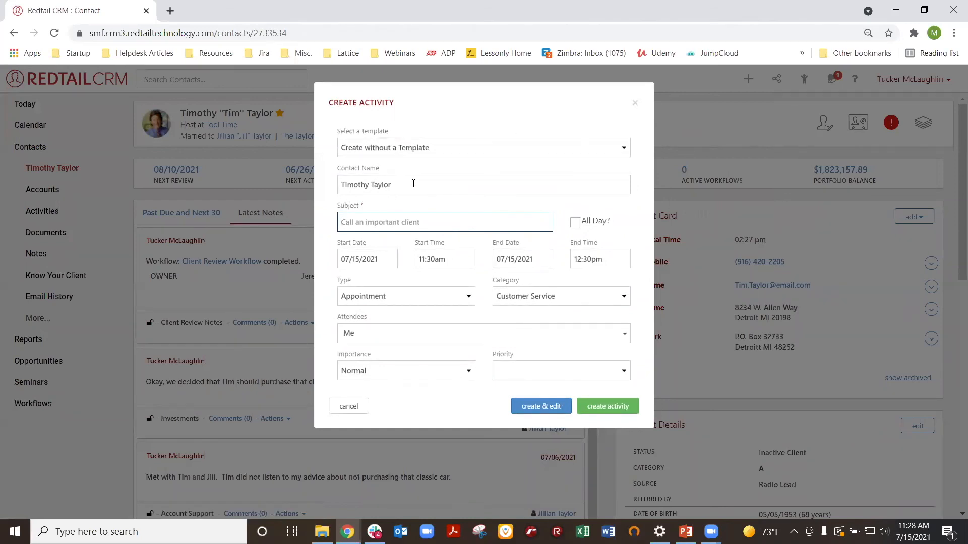
- Create the activity for this contact, with the contact's first name and "Client Review" as subject and Client Review as type
left_click(409, 184)
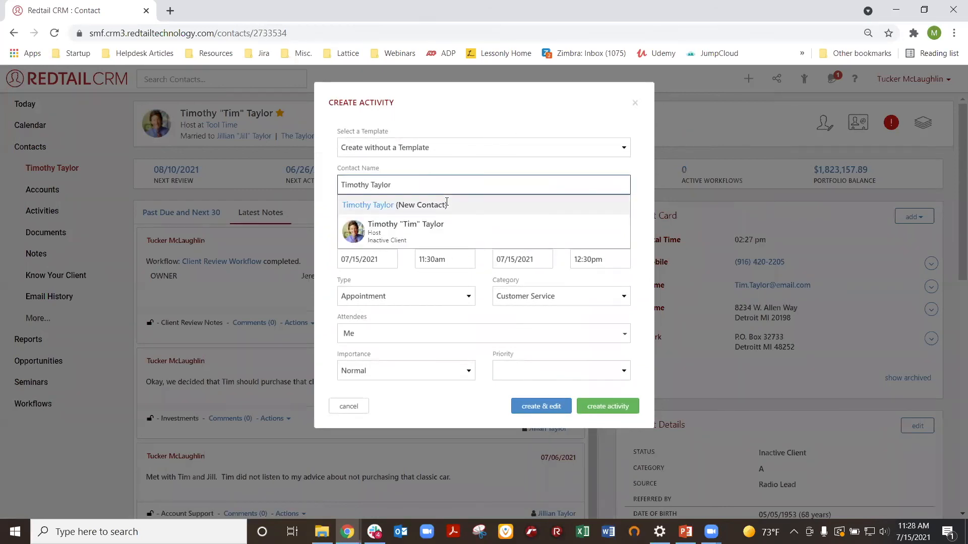
left_click(377, 224)
left_click(398, 222)
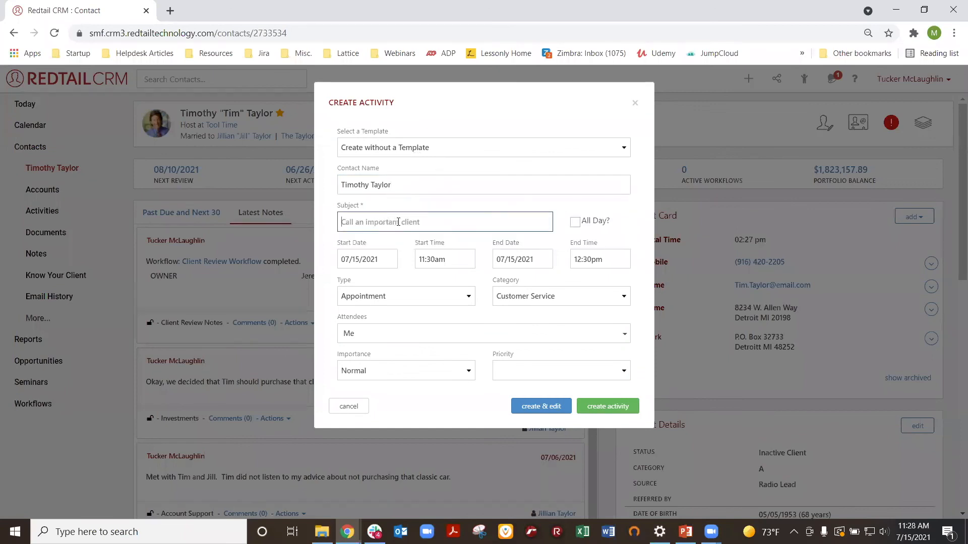
type("Tim's Client Review")
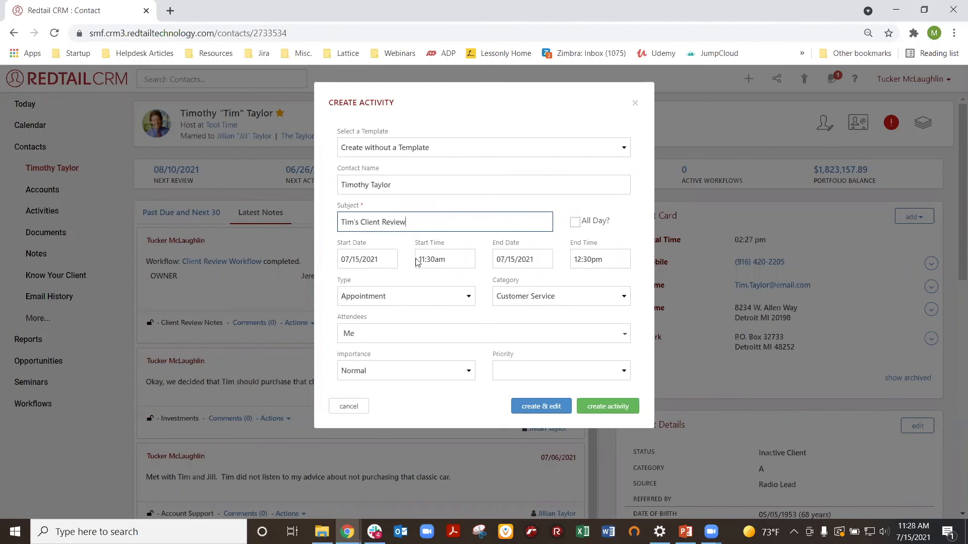
left_click(392, 303)
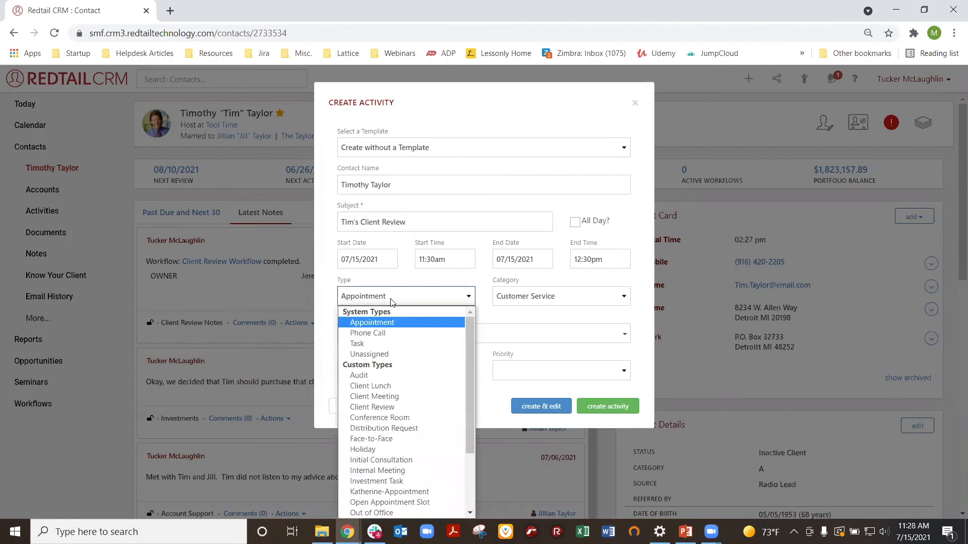
left_click(389, 407)
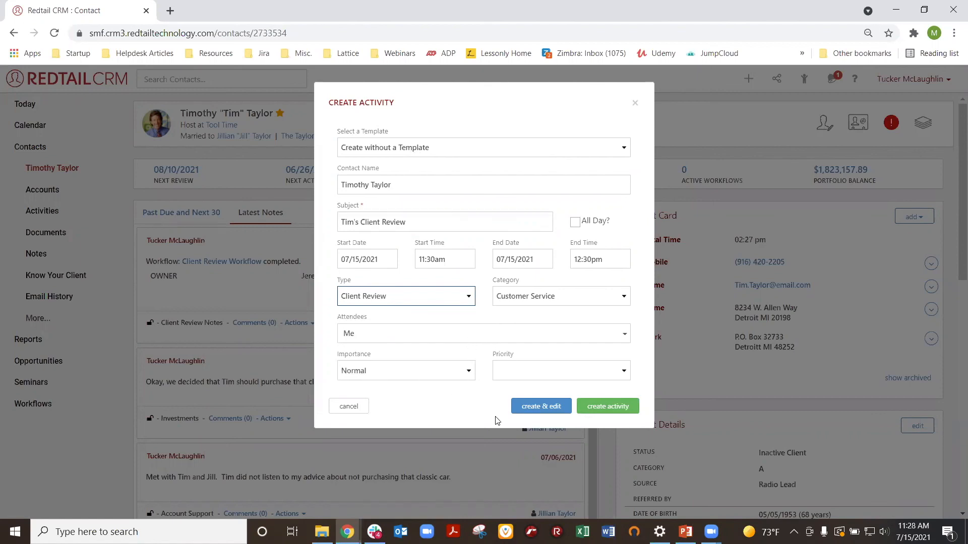
left_click(613, 409)
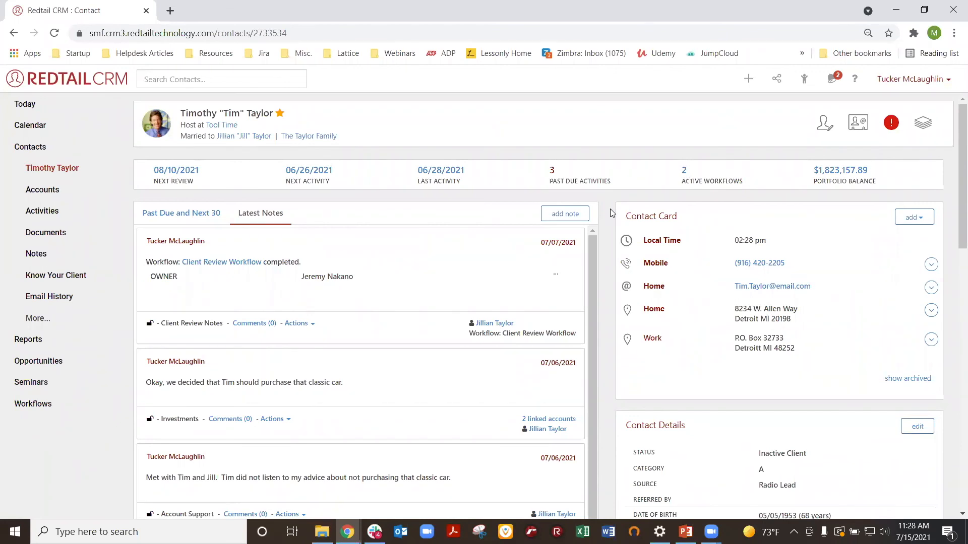
- Examine the first Client Review Workflow among the contact's active workflows and return to the contact's record
left_click(684, 172)
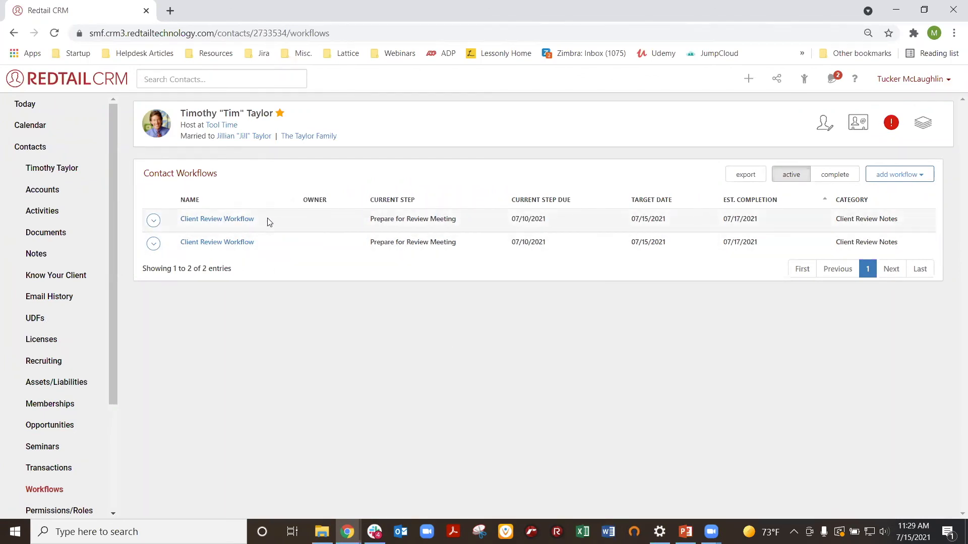
left_click(219, 222)
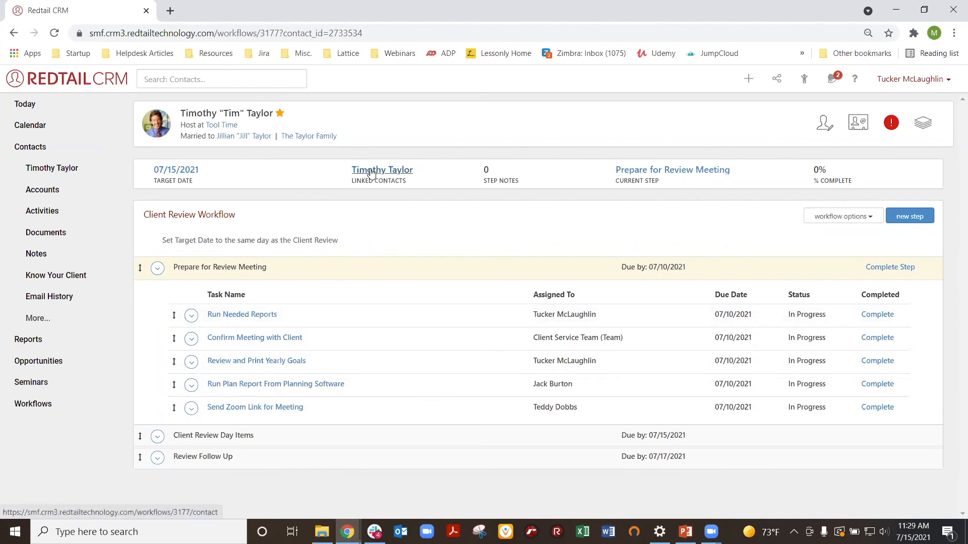
left_click(48, 174)
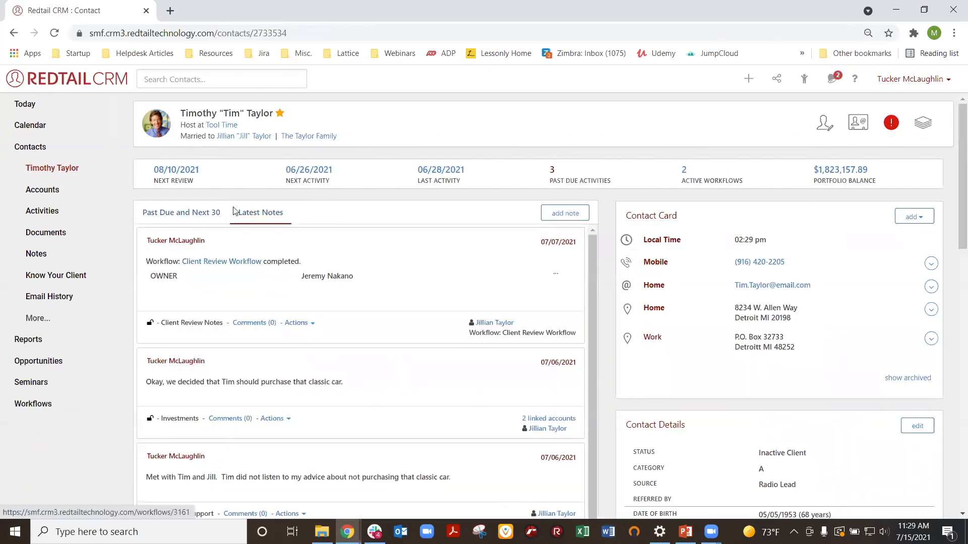
- Open today's 11:30 AM Client Review activity from the contact's upcoming activities and examine its automation-linked workflow notice
left_click(170, 214)
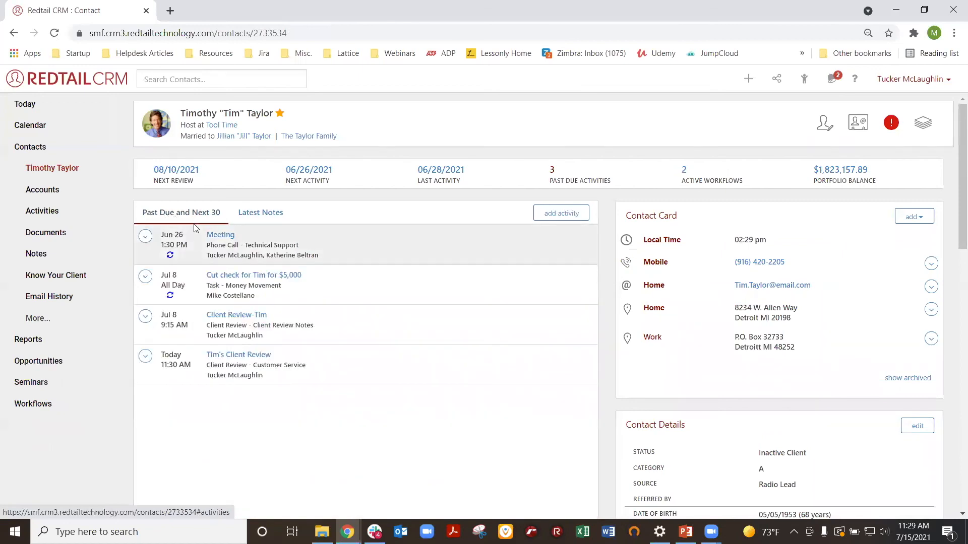
left_click(242, 355)
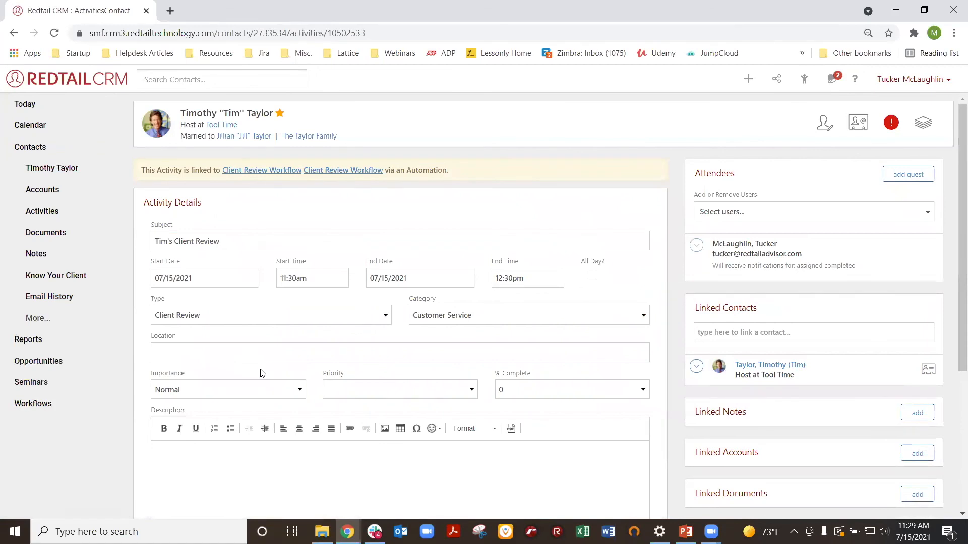
left_click_drag(142, 172, 202, 171)
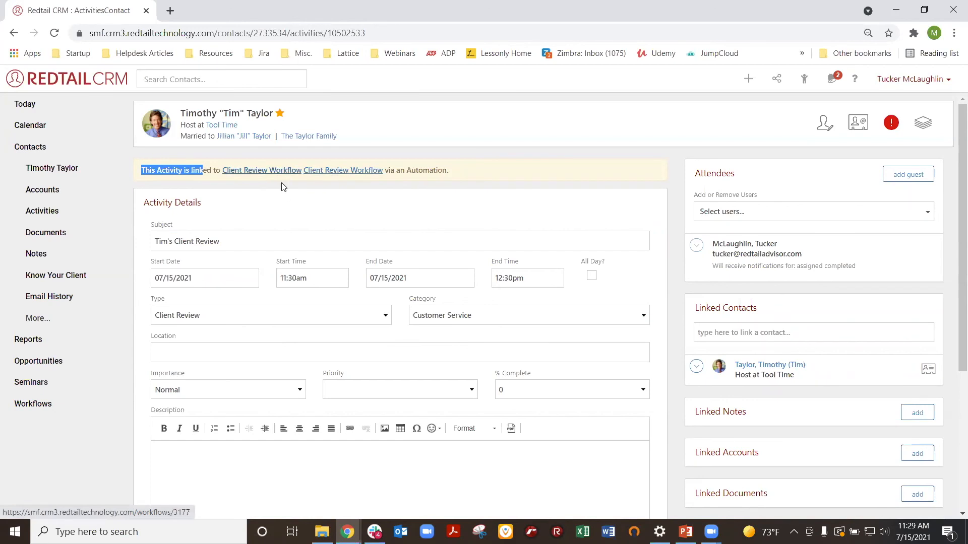
left_click(294, 183)
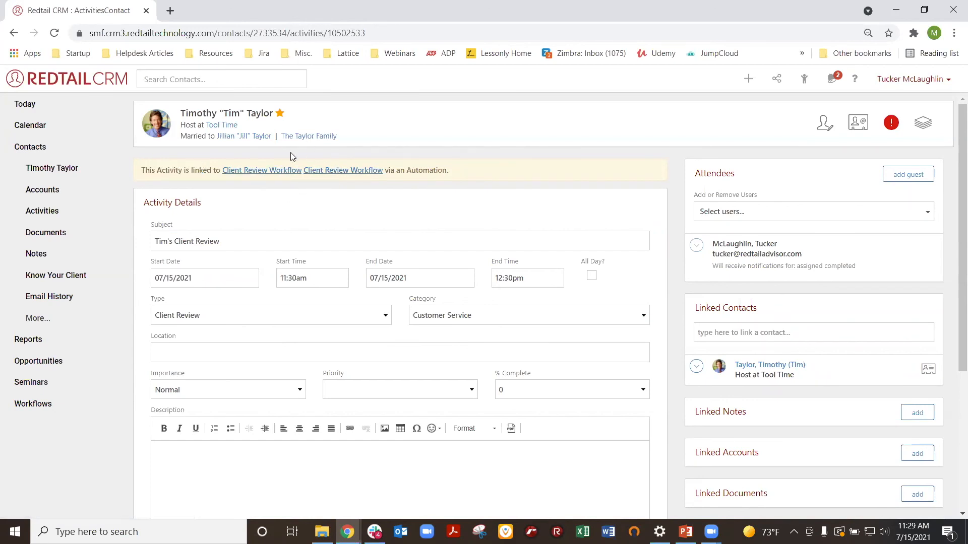
left_click_drag(390, 171, 448, 176)
left_click(342, 197)
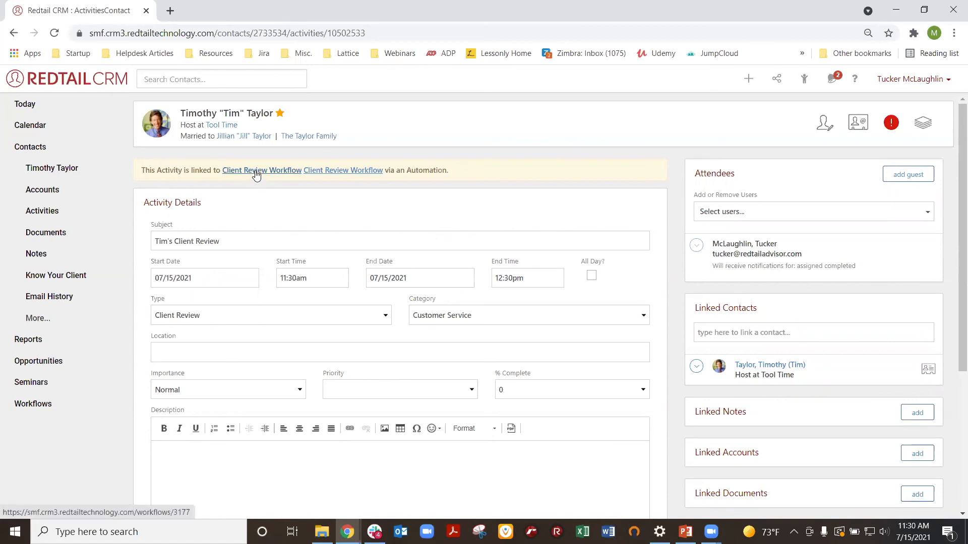
- Return to the contact's record and switch to the RTE Automations 2021 slide show in PowerPoint
left_click(62, 173)
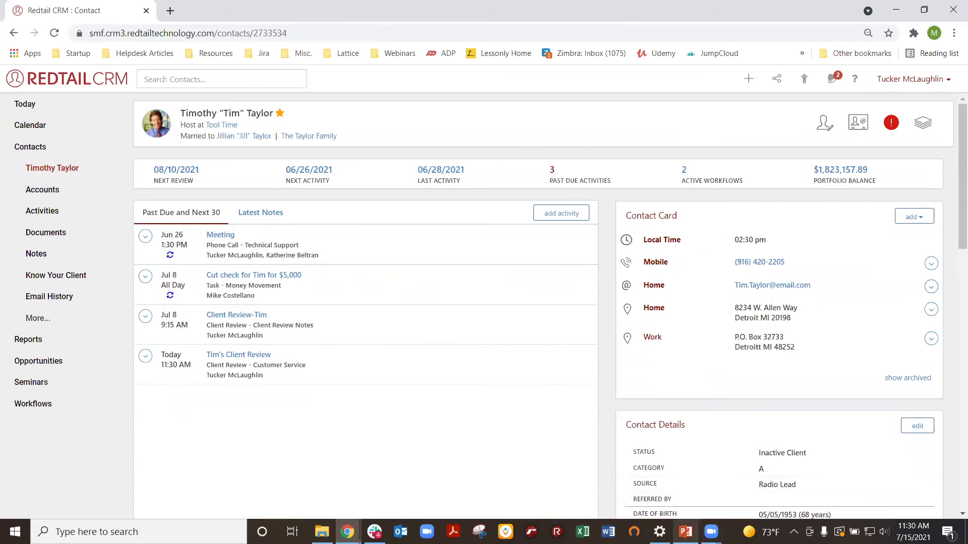
mouse_move(685, 532)
left_click(686, 473)
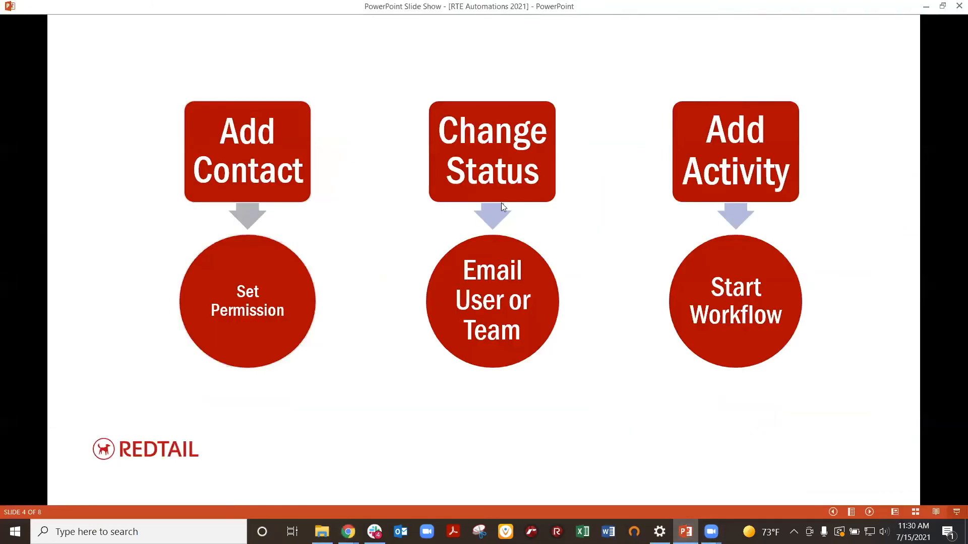